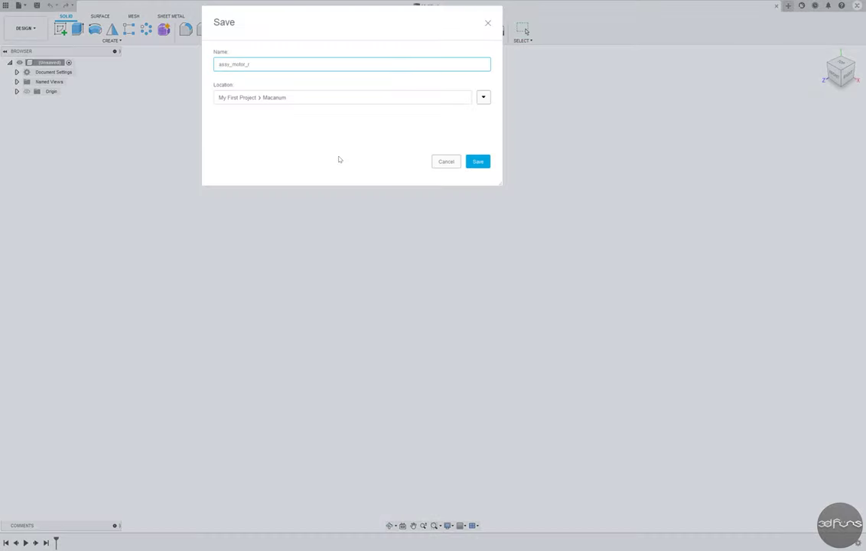
Save the design as assy_motor_r in Macanum and place the frame block beside the servo, rotated 270°.
{"action": "key", "text": "Return"}
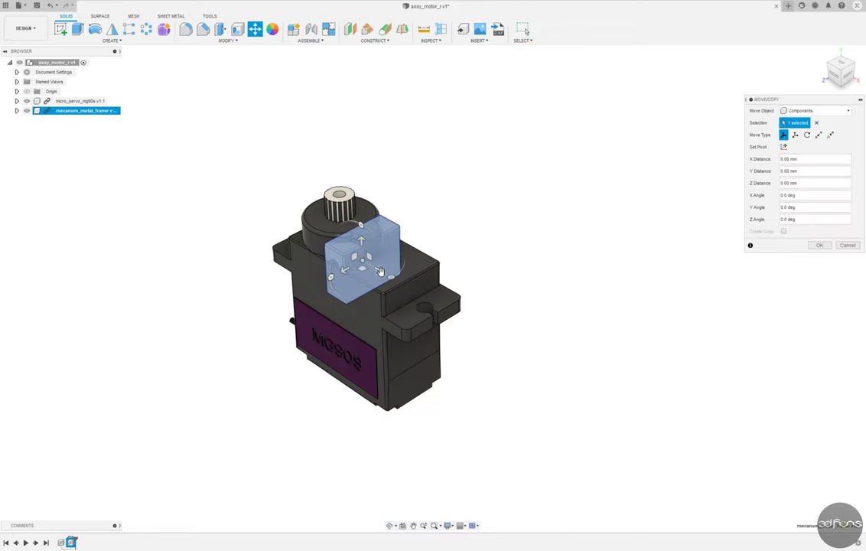
{"action": "left_click_drag", "start_coordinate": [380, 271], "coordinate": [212, 229]}
{"action": "scroll", "coordinate": [214, 231], "scroll_direction": "up", "scroll_amount": 2}
{"action": "left_click_drag", "start_coordinate": [218, 138], "coordinate": [241, 136]}
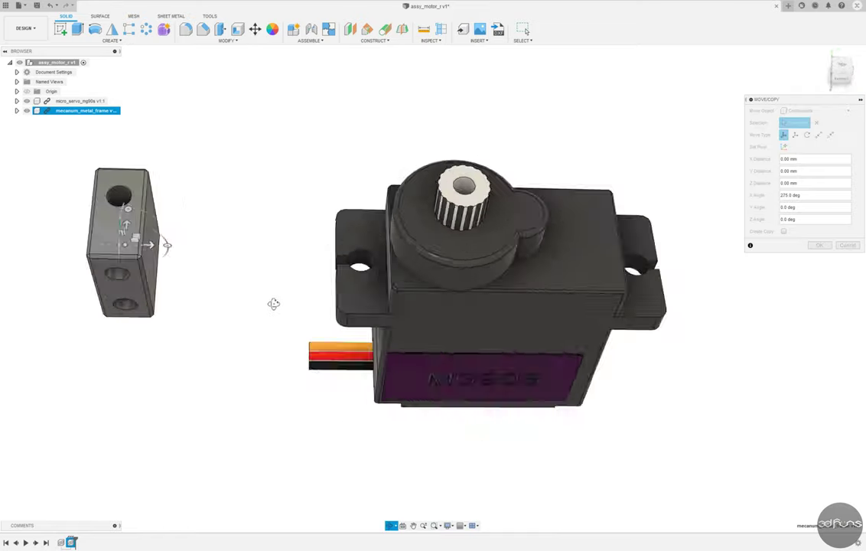
Joint the first metal frame block onto the servo's mounting tab.
{"action": "key", "text": "Return"}
{"action": "left_click", "coordinate": [312, 30]}
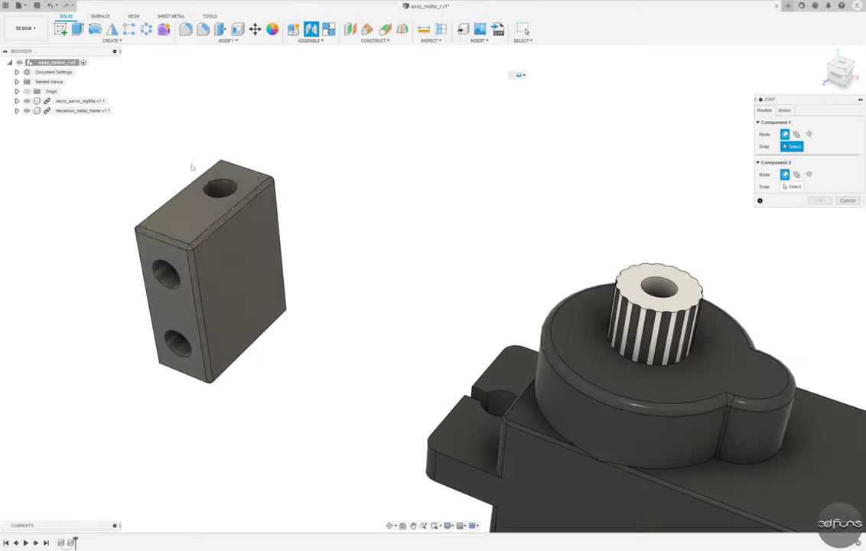
{"action": "left_click", "coordinate": [162, 201]}
{"action": "left_click", "coordinate": [440, 289]}
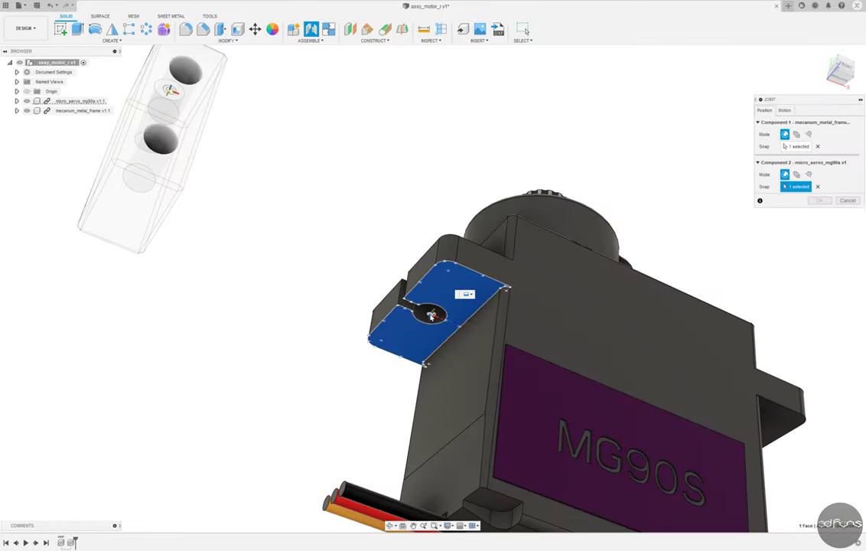
{"action": "left_click", "coordinate": [820, 277]}
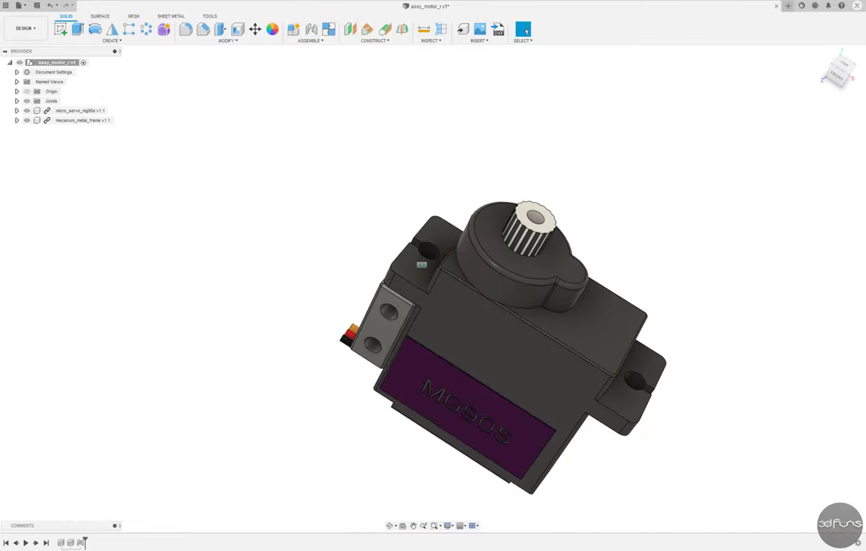
Paste a second frame block and rotate it about 85°.
{"action": "key", "text": "ctrl+v"}
{"action": "scroll", "coordinate": [420, 281], "scroll_direction": "down", "scroll_amount": 3}
{"action": "left_click_drag", "start_coordinate": [562, 364], "coordinate": [520, 373]}
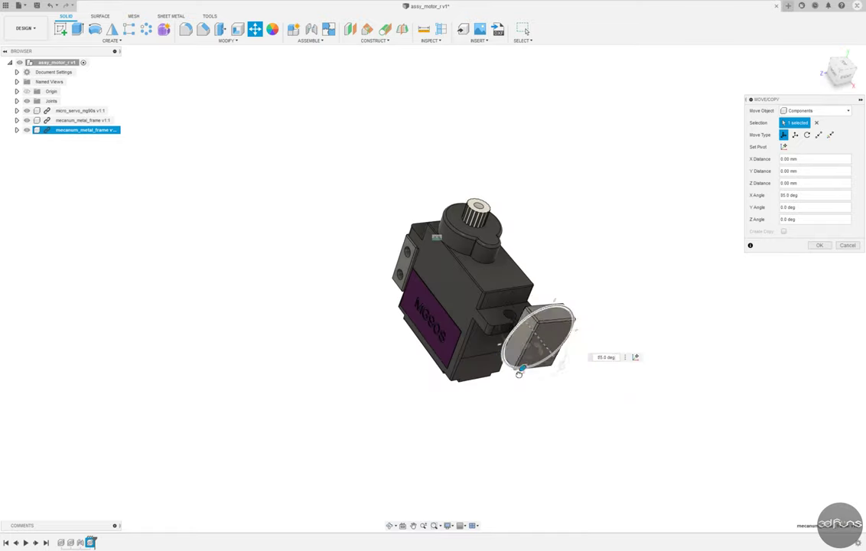
{"action": "left_click", "coordinate": [818, 246]}
Joint the second frame block onto the servo's other mounting tab.
{"action": "left_click", "coordinate": [312, 29]}
{"action": "scroll", "coordinate": [475, 291], "scroll_direction": "up", "scroll_amount": 3}
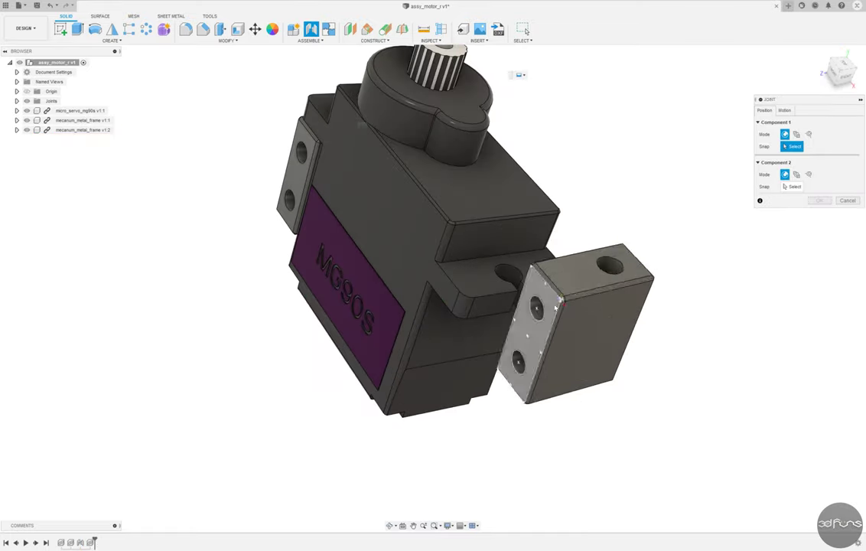
{"action": "left_click", "coordinate": [599, 271]}
{"action": "middle_click_drag", "start_coordinate": [599, 271], "coordinate": [516, 314], "text": "shift"}
{"action": "scroll", "coordinate": [520, 195], "scroll_direction": "up", "scroll_amount": 3}
{"action": "scroll", "coordinate": [520, 196], "scroll_direction": "up", "scroll_amount": 3}
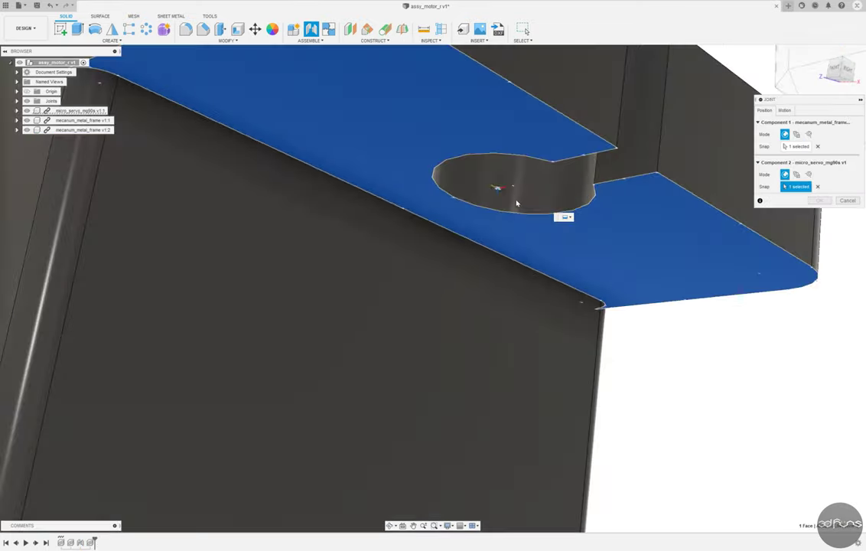
{"action": "scroll", "coordinate": [521, 195], "scroll_direction": "down", "scroll_amount": 2}
{"action": "left_click", "coordinate": [521, 191]}
{"action": "scroll", "coordinate": [520, 339], "scroll_direction": "down", "scroll_amount": 3}
{"action": "key", "text": "Return"}
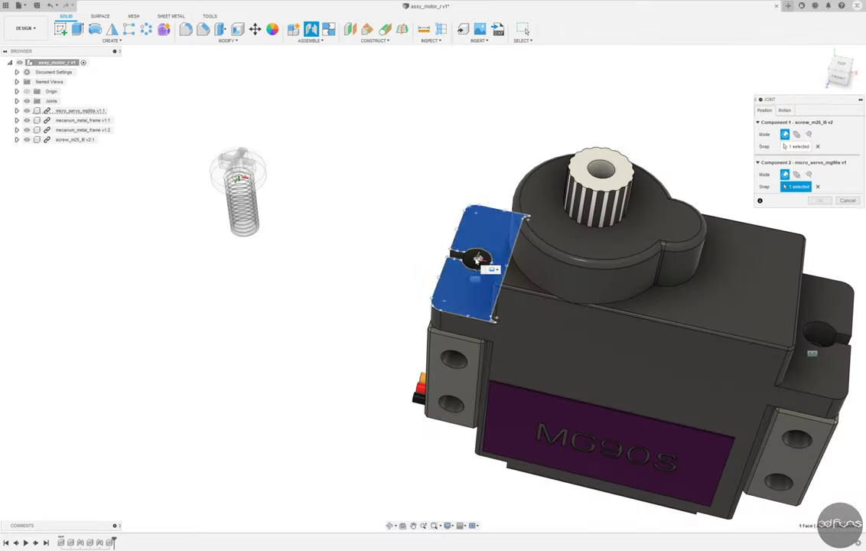
Joint two screw_m25_l6 screws into the tab holes and begin joining the coupling to the spline.
{"action": "left_click", "coordinate": [820, 276]}
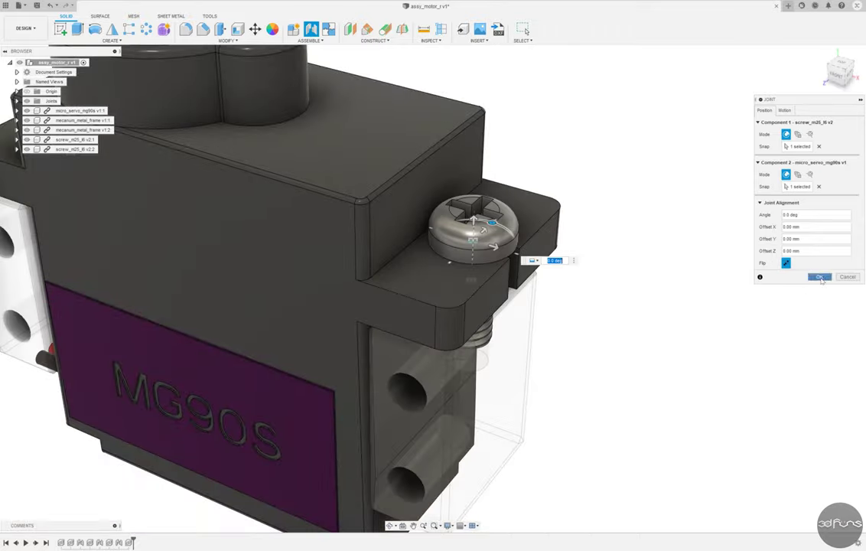
{"action": "left_click", "coordinate": [819, 277]}
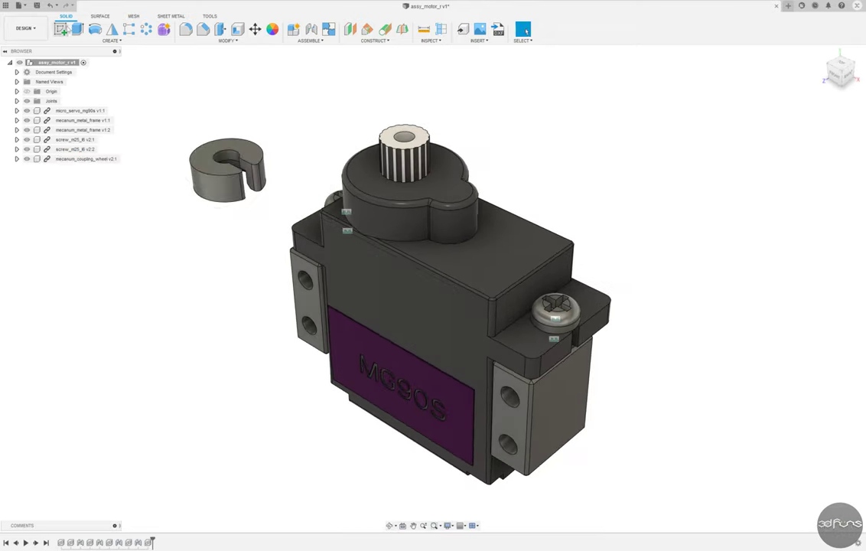
{"action": "left_click", "coordinate": [312, 29]}
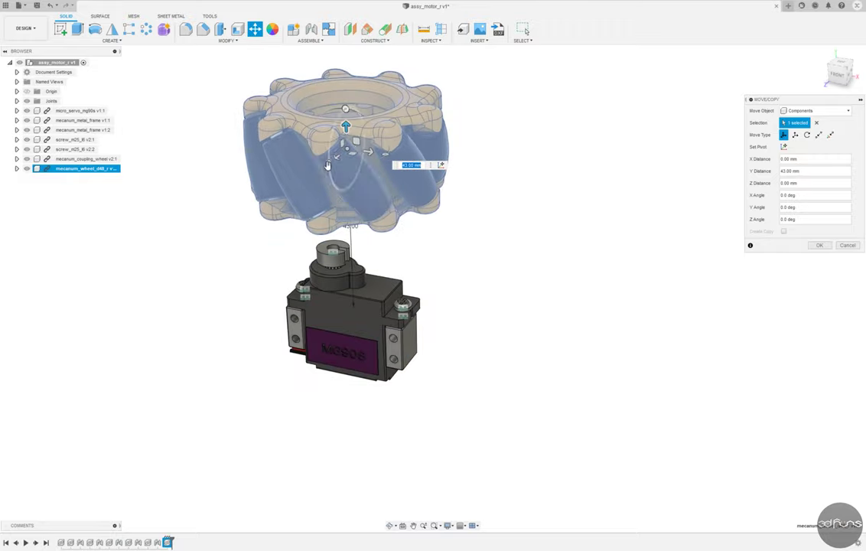
Raise mecanum_wheel_d48_r 43 mm and joint it onto the coupling's top face.
{"action": "left_click_drag", "start_coordinate": [327, 165], "coordinate": [413, 172]}
{"action": "key", "text": "Return"}
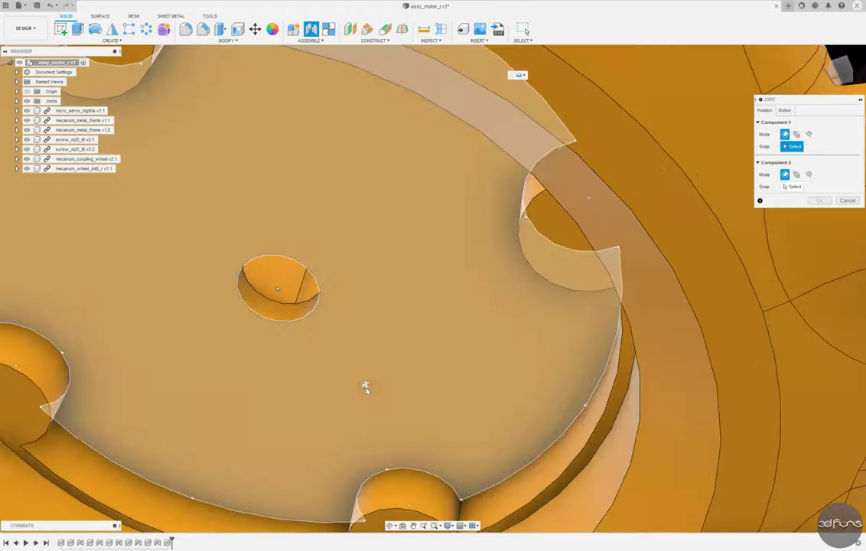
{"action": "left_click", "coordinate": [366, 388]}
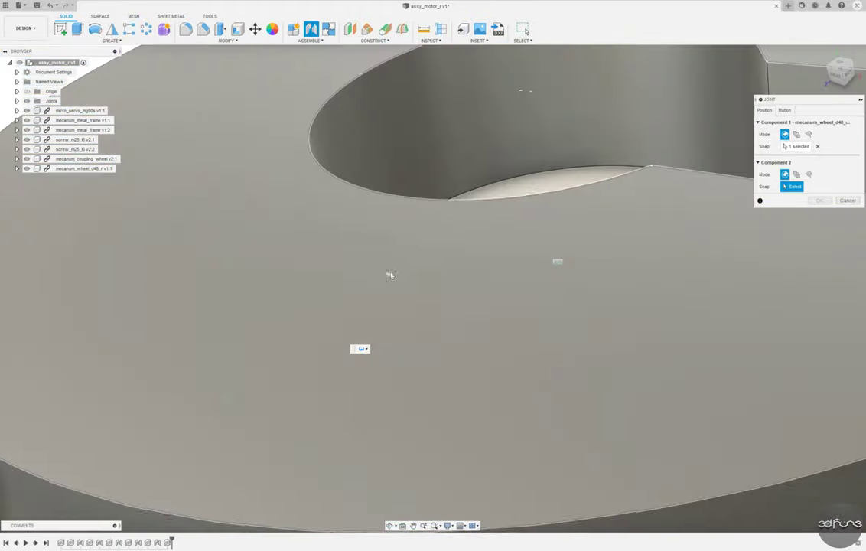
{"action": "scroll", "coordinate": [359, 334], "scroll_direction": "up", "scroll_amount": 10}
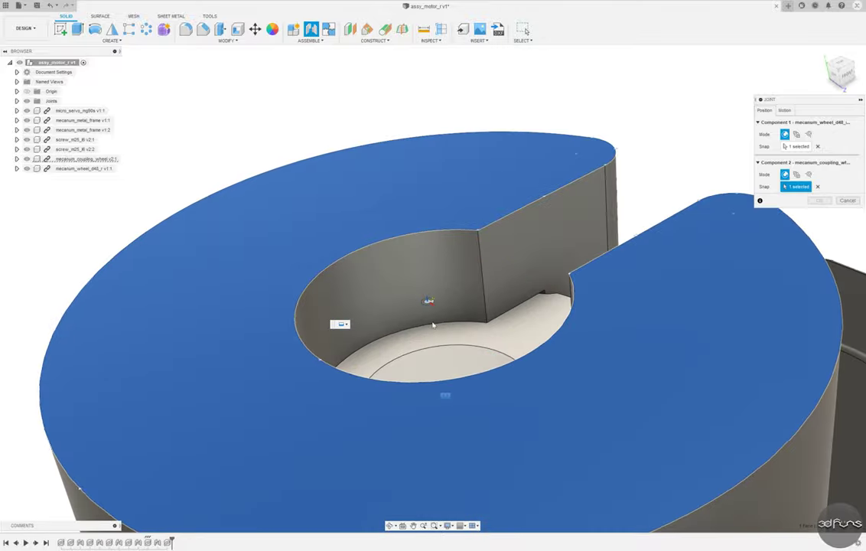
{"action": "left_click", "coordinate": [430, 304]}
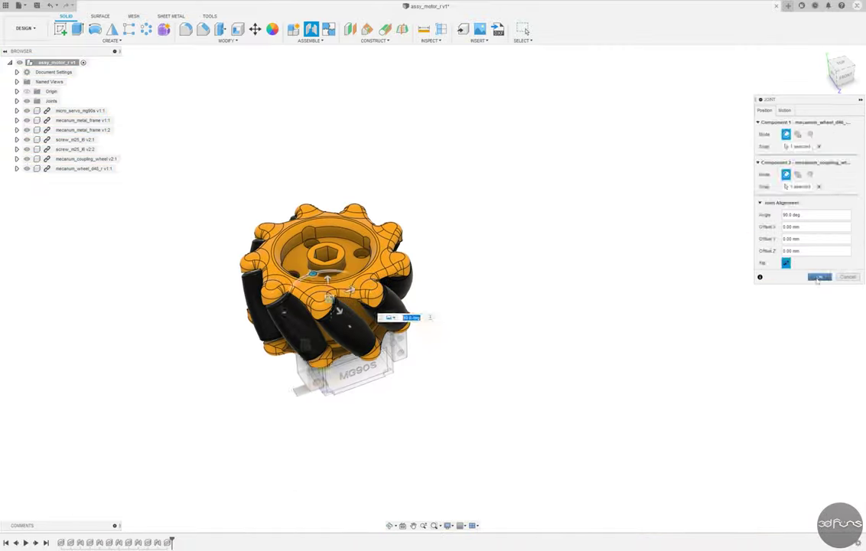
{"action": "key", "text": "Escape"}
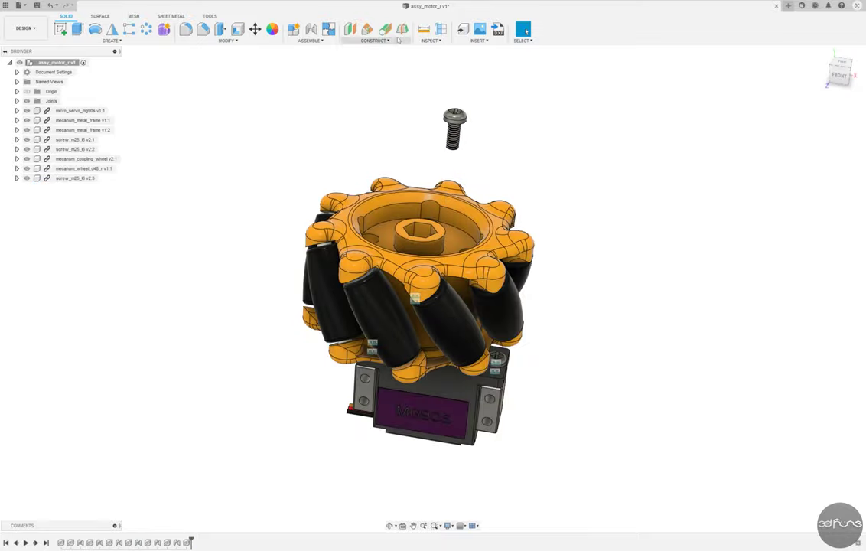
Joint the new screw's head into the hex hole in the wheel hub.
{"action": "key", "text": "j"}
{"action": "left_click", "coordinate": [453, 146]}
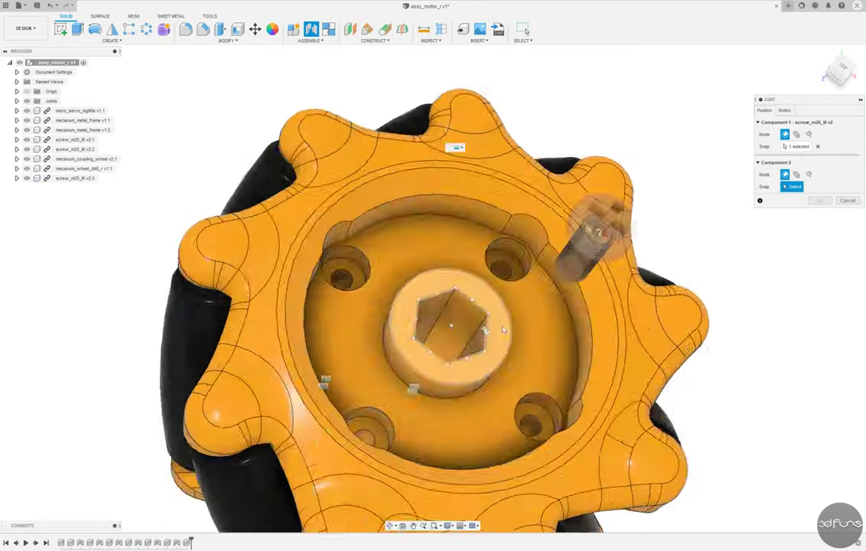
{"action": "scroll", "coordinate": [503, 329], "scroll_direction": "up", "scroll_amount": 5}
{"action": "left_click", "coordinate": [412, 329]}
{"action": "scroll", "coordinate": [412, 329], "scroll_direction": "down", "scroll_amount": 5}
{"action": "mouse_move", "coordinate": [411, 329]}
{"action": "middle_mouse_down", "text": "shift"}
{"action": "mouse_move", "coordinate": [419, 283]}
{"action": "mouse_move", "coordinate": [483, 316]}
{"action": "mouse_move", "coordinate": [642, 338]}
{"action": "mouse_move", "coordinate": [536, 428]}
{"action": "mouse_move", "coordinate": [460, 528]}
{"action": "middle_mouse_up", "text": "shift"}
{"action": "key", "text": "Return"}
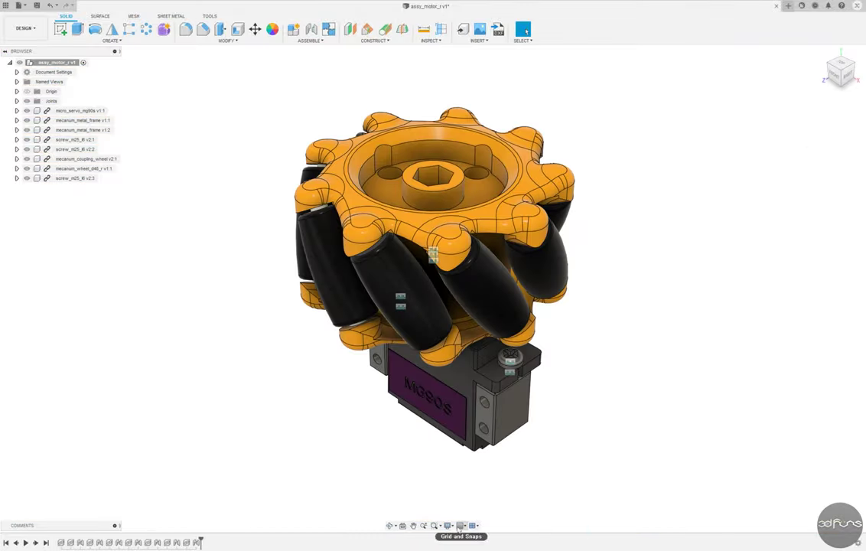
Hide the joint markers and save a new version of the design.
{"action": "left_click", "coordinate": [551, 514]}
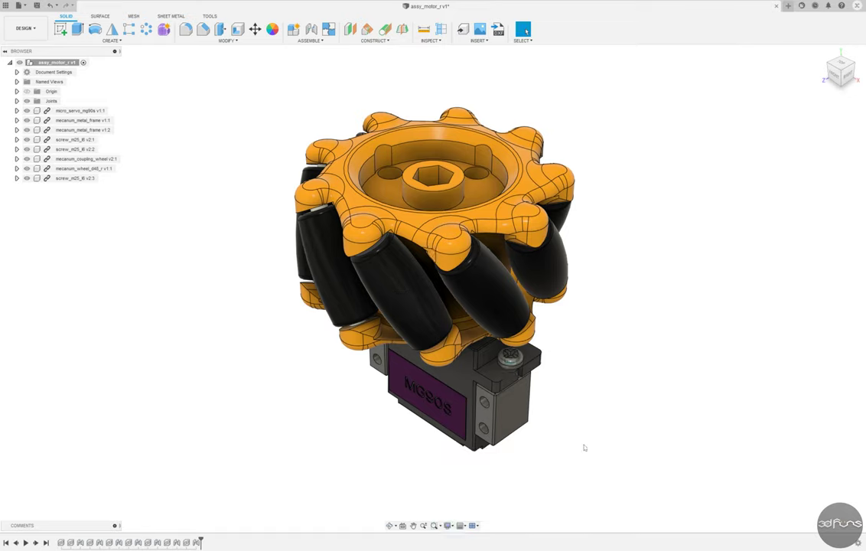
{"action": "left_click", "coordinate": [36, 7]}
{"action": "key", "text": "Return"}
Rotate the wheel cap about 80° and lift it above the wheel.
{"action": "scroll", "coordinate": [268, 367], "scroll_direction": "down", "scroll_amount": 3}
{"action": "mouse_move", "coordinate": [590, 408]}
{"action": "left_mouse_down"}
{"action": "mouse_move", "coordinate": [488, 417]}
{"action": "mouse_move", "coordinate": [537, 154]}
{"action": "left_mouse_up"}
{"action": "key", "text": "Return"}
{"action": "mouse_move", "coordinate": [536, 268]}
{"action": "middle_mouse_down", "text": "shift"}
{"action": "mouse_move", "coordinate": [628, 257]}
{"action": "mouse_move", "coordinate": [590, 261]}
{"action": "middle_mouse_up", "text": "shift"}
Joint the wheel cap's centre into the wheel hub centre.
{"action": "left_click", "coordinate": [310, 29]}
{"action": "middle_click_drag", "start_coordinate": [460, 168], "coordinate": [602, 173], "text": "shift"}
{"action": "scroll", "coordinate": [603, 145], "scroll_direction": "up", "scroll_amount": 3}
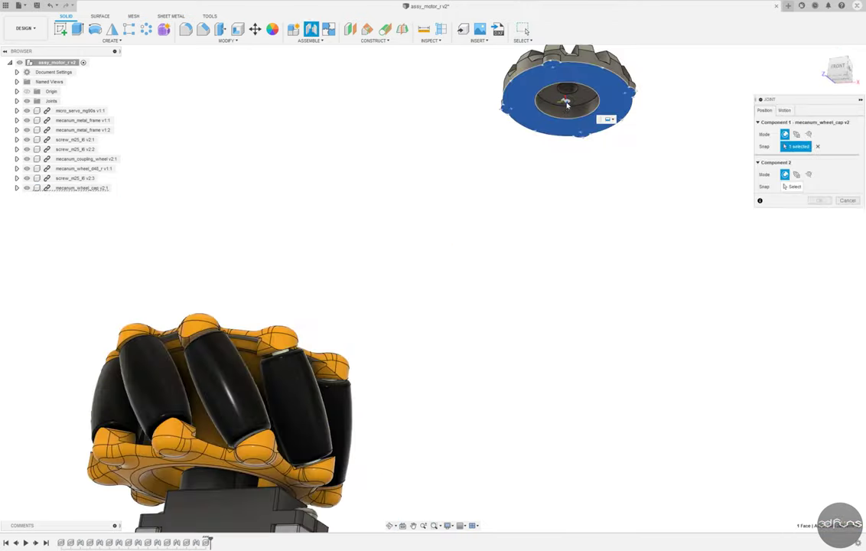
{"action": "left_click", "coordinate": [605, 116]}
{"action": "middle_click_drag", "start_coordinate": [453, 212], "coordinate": [536, 154], "text": "shift"}
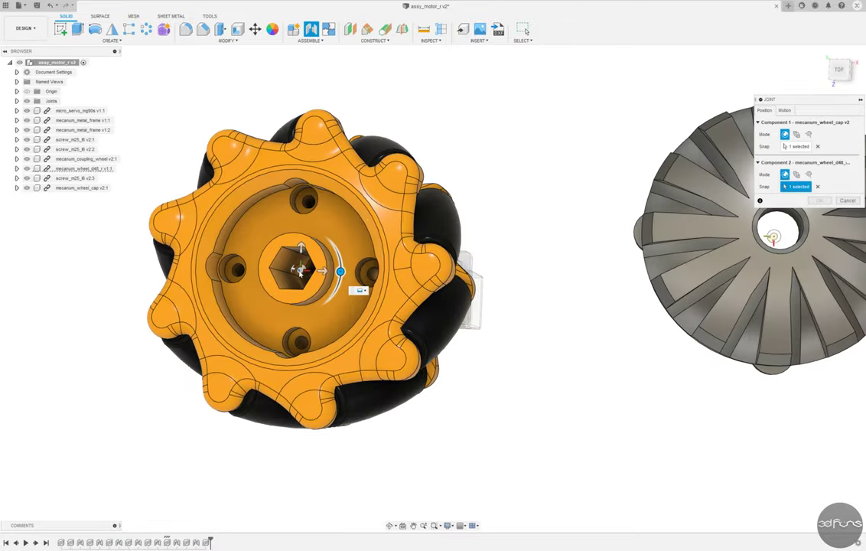
{"action": "left_click", "coordinate": [338, 271]}
{"action": "key", "text": "Return"}
{"action": "scroll", "coordinate": [493, 265], "scroll_direction": "down", "scroll_amount": 3}
{"action": "middle_click_drag", "start_coordinate": [492, 265], "coordinate": [497, 255], "text": "shift"}
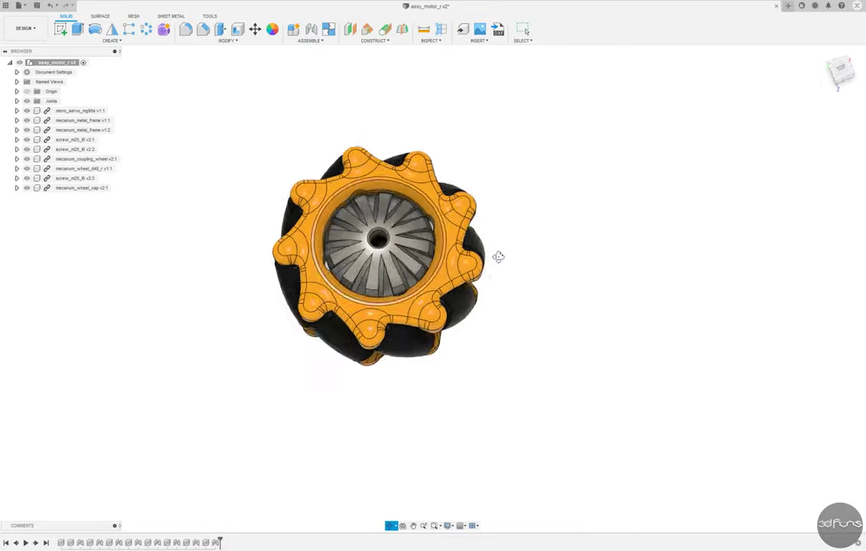
{"action": "scroll", "coordinate": [498, 255], "scroll_direction": "up", "scroll_amount": 5}
{"action": "scroll", "coordinate": [456, 281], "scroll_direction": "down", "scroll_amount": 5}
{"action": "mouse_move", "coordinate": [456, 281]}
{"action": "middle_mouse_down", "text": "shift"}
{"action": "mouse_move", "coordinate": [385, 257]}
{"action": "mouse_move", "coordinate": [646, 120]}
{"action": "middle_mouse_up", "text": "shift"}
Save a version, save a copy as assy_motor_l in My First Project, and roll back history.
{"action": "key", "text": "ctrl+s"}
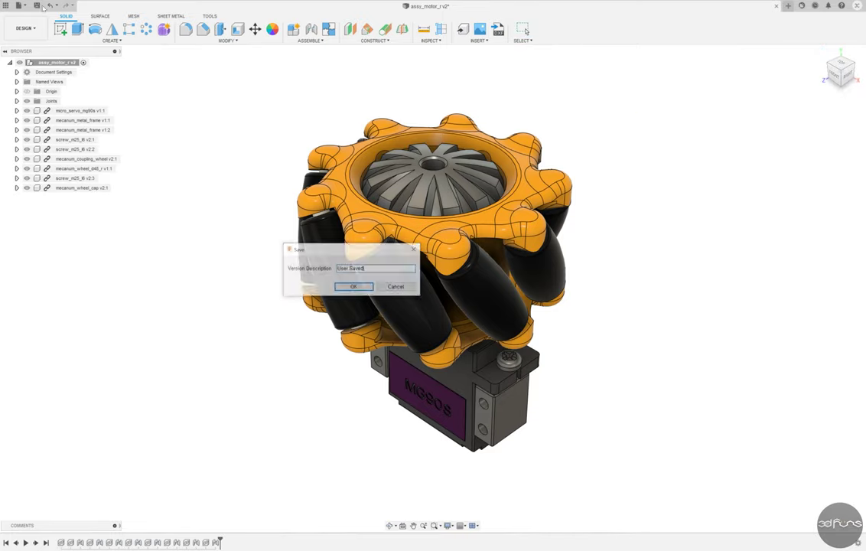
{"action": "key", "text": "Return"}
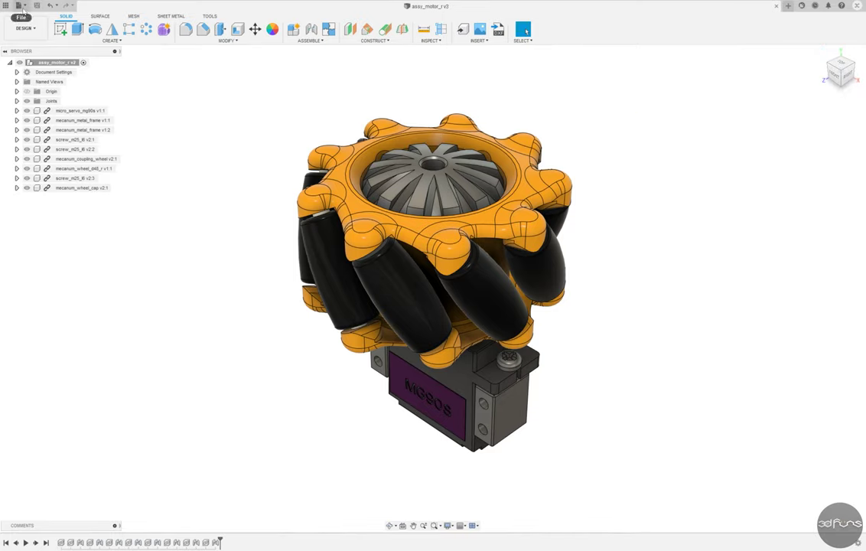
{"action": "left_click", "coordinate": [24, 8]}
{"action": "left_click", "coordinate": [179, 120]}
{"action": "left_click", "coordinate": [18, 6]}
{"action": "left_click", "coordinate": [45, 99]}
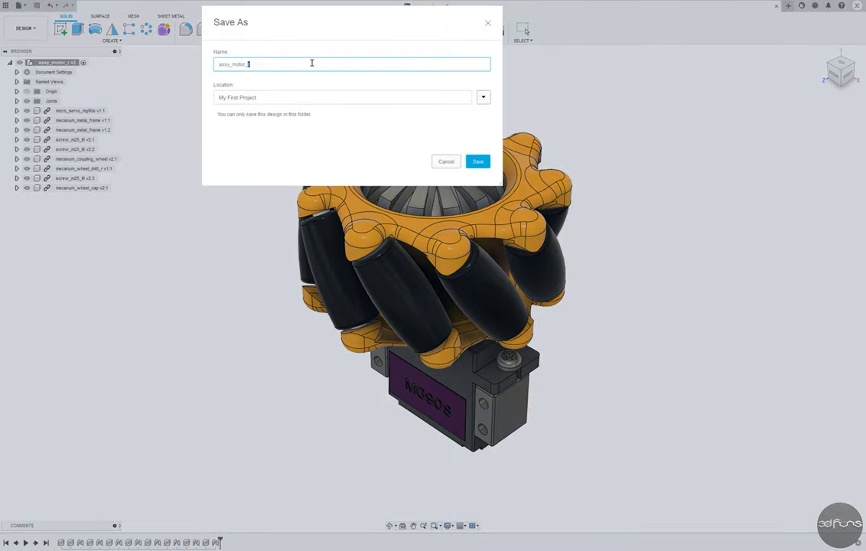
{"action": "key", "text": "Return"}
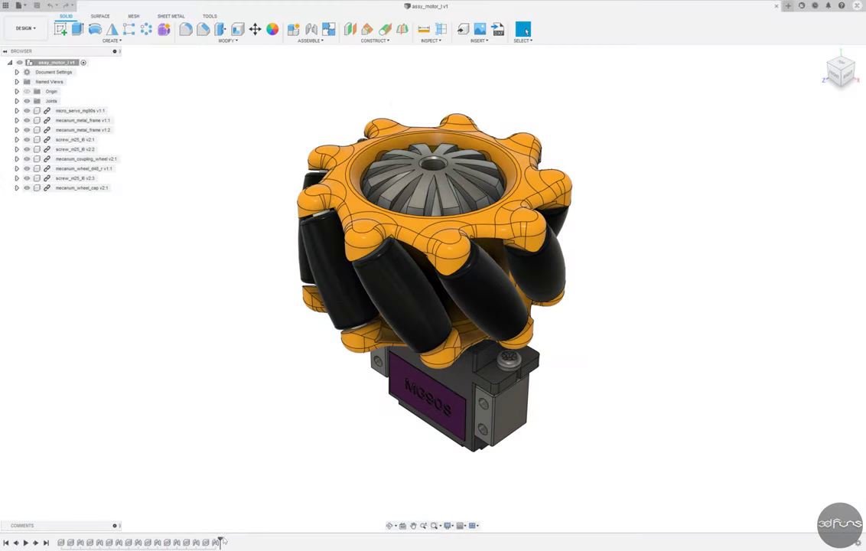
{"action": "left_click_drag", "start_coordinate": [221, 542], "coordinate": [162, 542]}
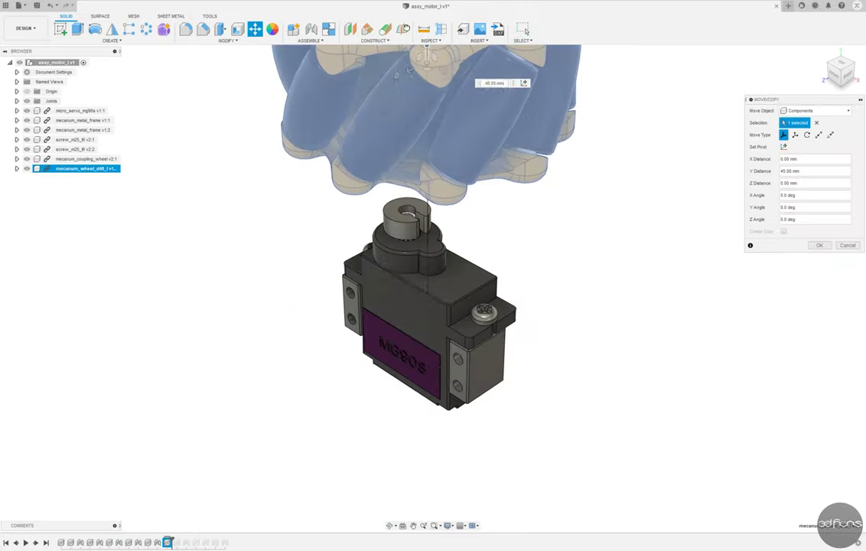
Joint mecanum_wheel_d48_l onto the top of the coupling.
{"action": "key", "text": "j"}
{"action": "left_click", "coordinate": [415, 170]}
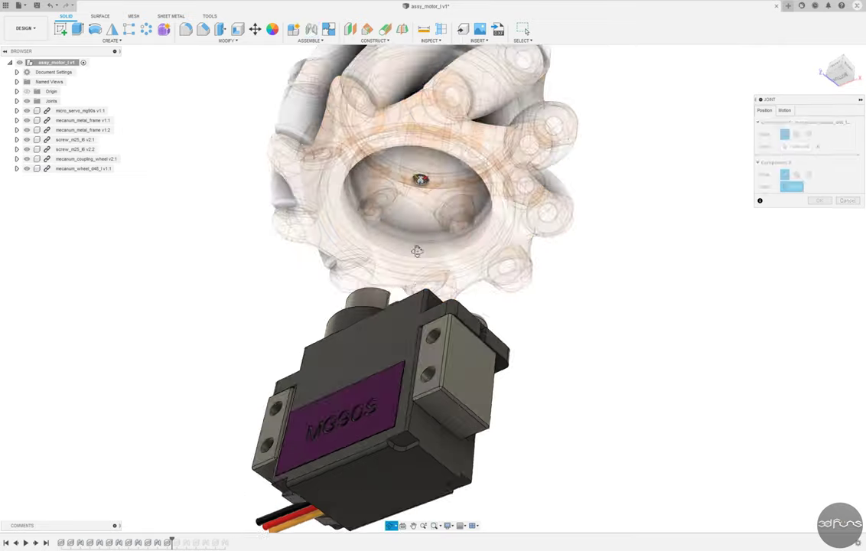
{"action": "left_click", "coordinate": [415, 309]}
{"action": "key", "text": "Return"}
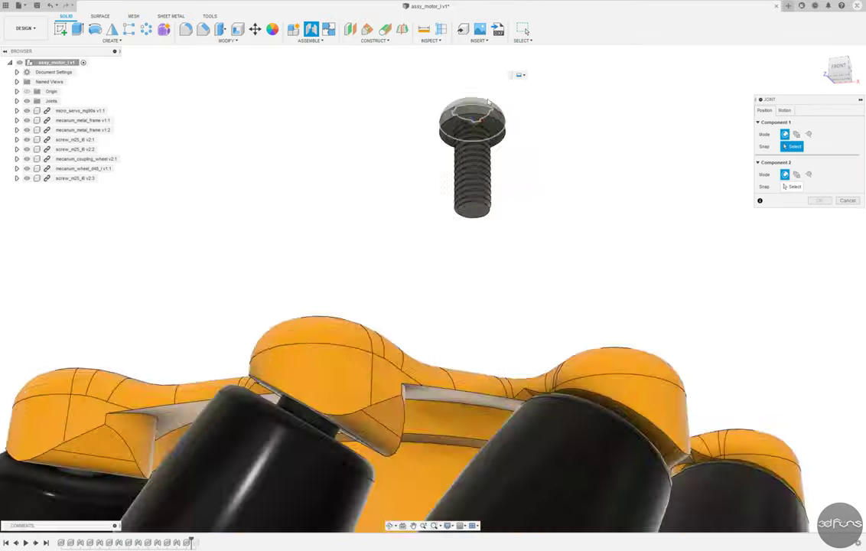
Joint the screw into the hub's hex hole and the cap onto the hub, then save.
{"action": "left_click", "coordinate": [472, 114]}
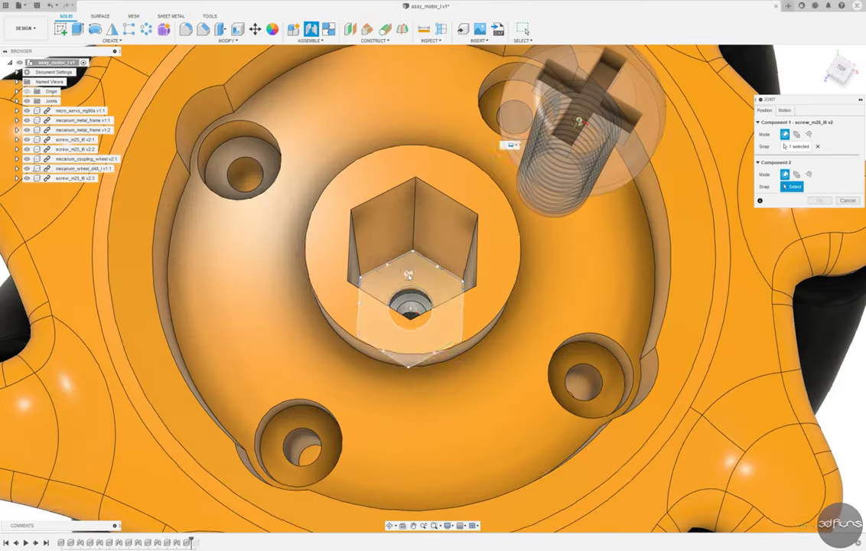
{"action": "left_click", "coordinate": [413, 306]}
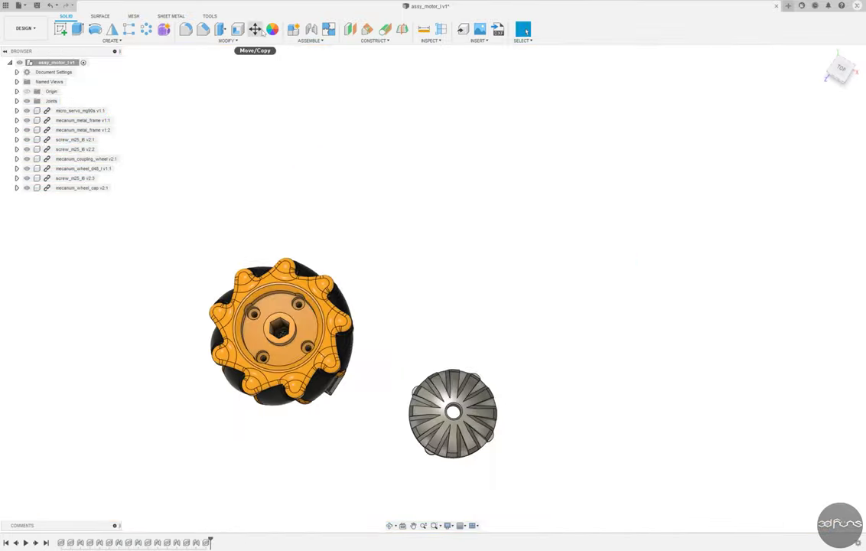
{"action": "left_click", "coordinate": [498, 282]}
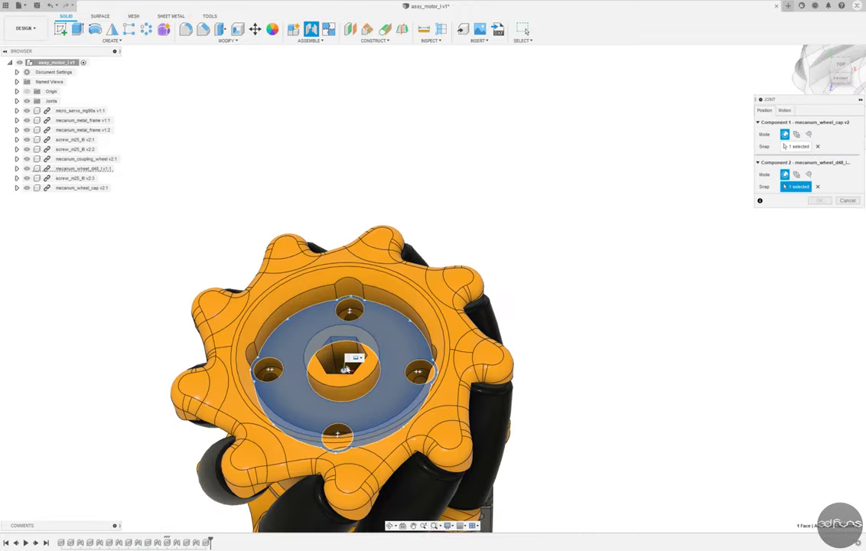
{"action": "left_click", "coordinate": [336, 354]}
{"action": "key", "text": "Return"}
{"action": "middle_click_drag", "start_coordinate": [742, 73], "coordinate": [813, 59], "text": "shift"}
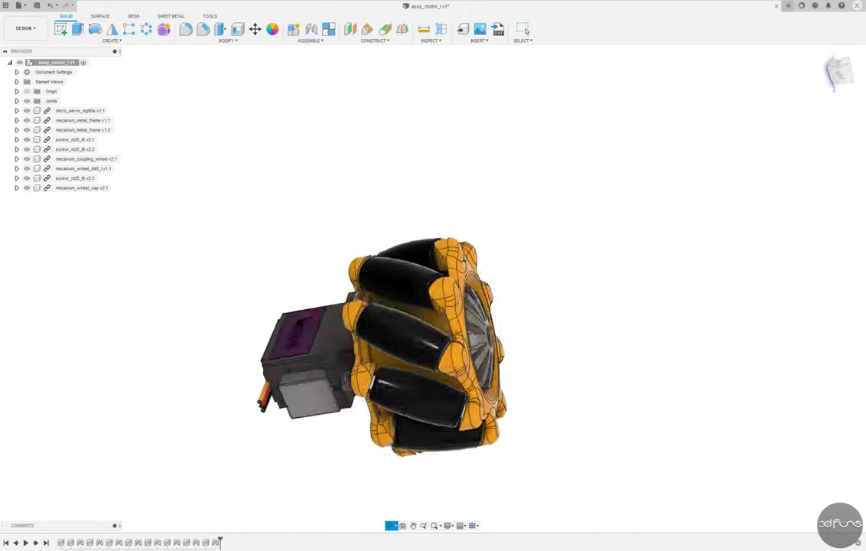
{"action": "left_click", "coordinate": [814, 58]}
{"action": "key", "text": "ctrl+s"}
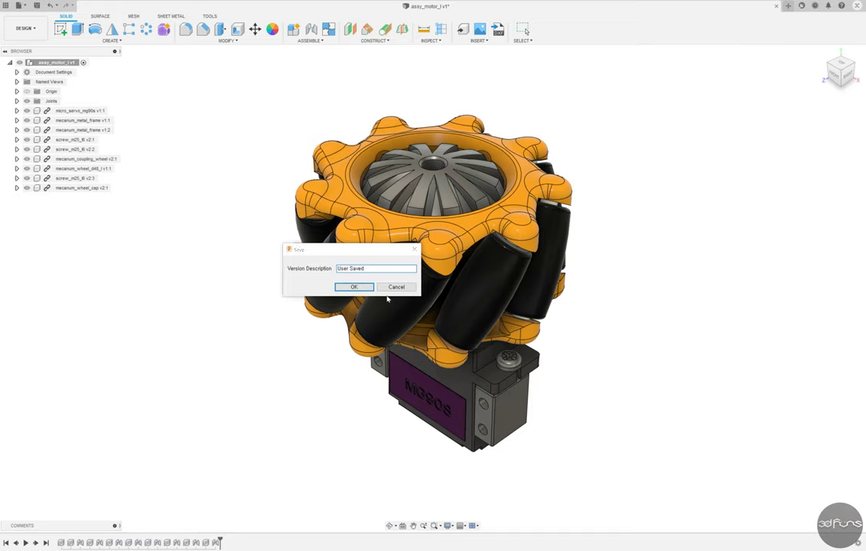
Save the motor-wheel assembly versions and toggle the mecanum skeleton sketches while placing the PCB.
{"action": "key", "text": "Return"}
{"action": "key", "text": "ctrl+s"}
{"action": "key", "text": "Return"}
{"action": "left_click", "coordinate": [25, 7]}
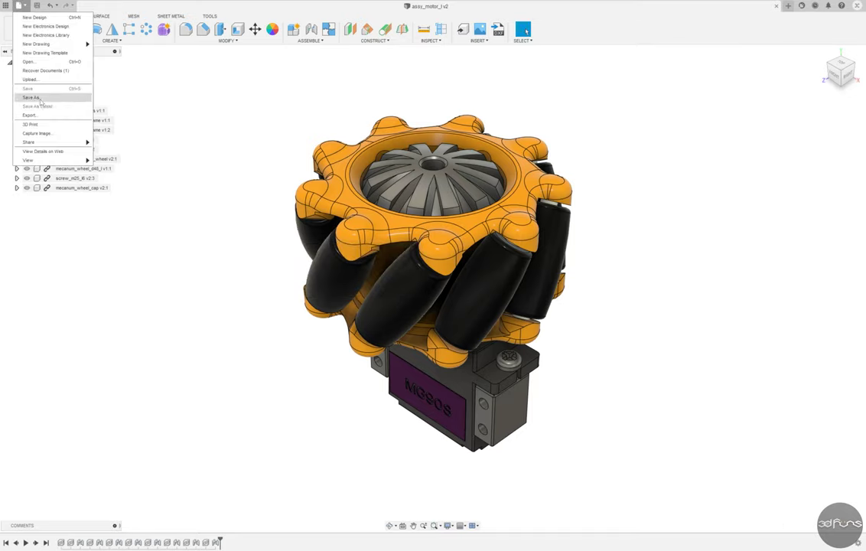
{"action": "left_click", "coordinate": [19, 228]}
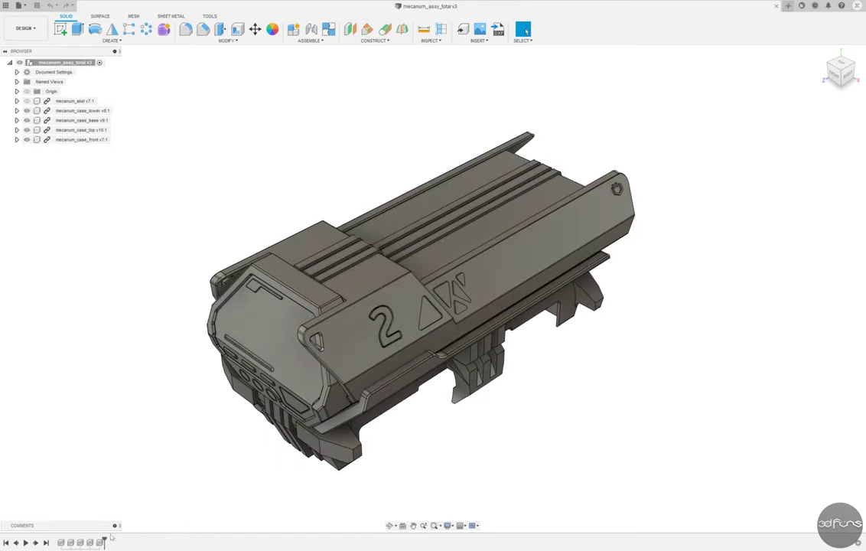
{"action": "left_click", "coordinate": [27, 101]}
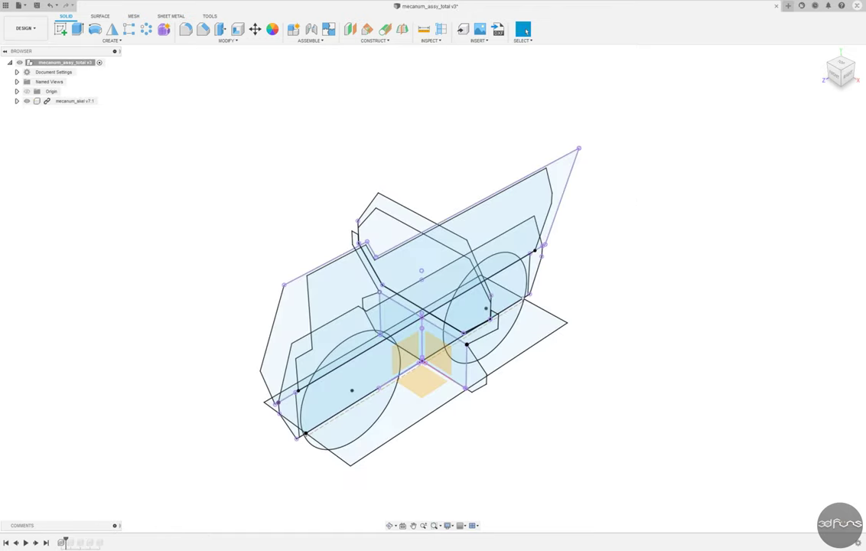
{"action": "left_click", "coordinate": [27, 101]}
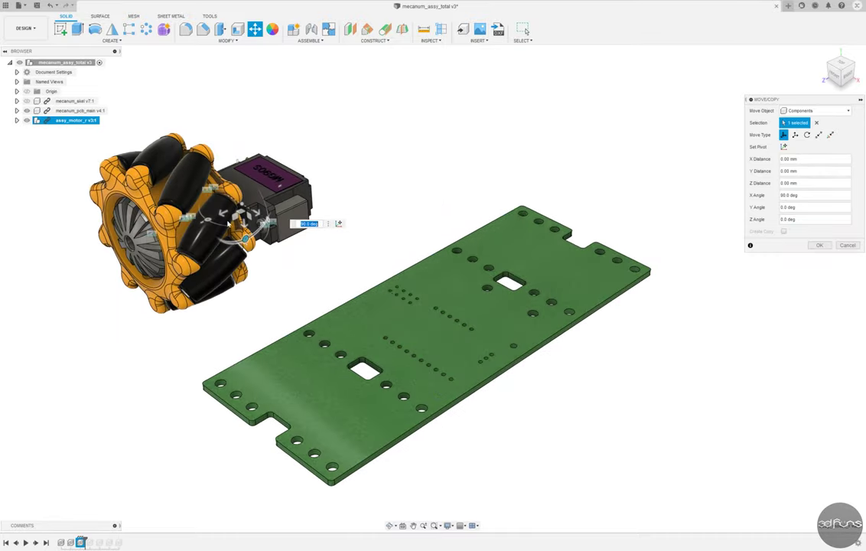
Confirm assy_motor_r's 90° rotation and joint its servo bracket to the PCB mounting point.
{"action": "left_click", "coordinate": [817, 245]}
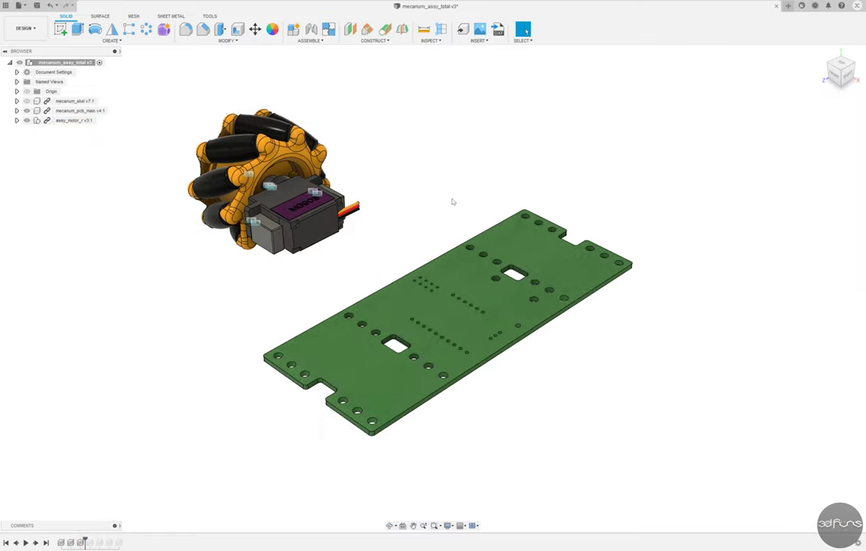
{"action": "key", "text": "j"}
{"action": "scroll", "coordinate": [226, 253], "scroll_direction": "up", "scroll_amount": 5}
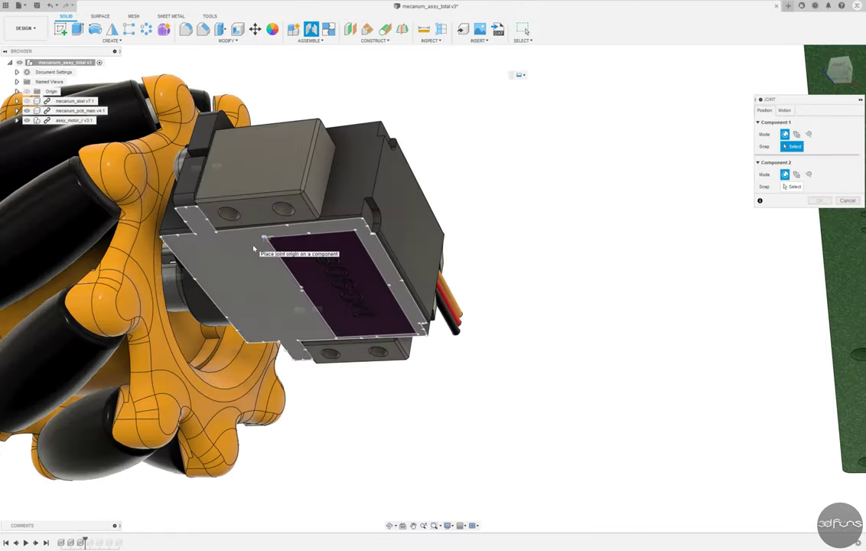
{"action": "scroll", "coordinate": [230, 222], "scroll_direction": "up", "scroll_amount": 3}
{"action": "left_click", "coordinate": [239, 225]}
{"action": "scroll", "coordinate": [239, 225], "scroll_direction": "down", "scroll_amount": 5}
{"action": "mouse_move", "coordinate": [400, 299]}
{"action": "middle_mouse_down", "text": "shift"}
{"action": "mouse_move", "coordinate": [375, 356]}
{"action": "mouse_move", "coordinate": [363, 290]}
{"action": "mouse_move", "coordinate": [306, 267]}
{"action": "middle_mouse_up", "text": "shift"}
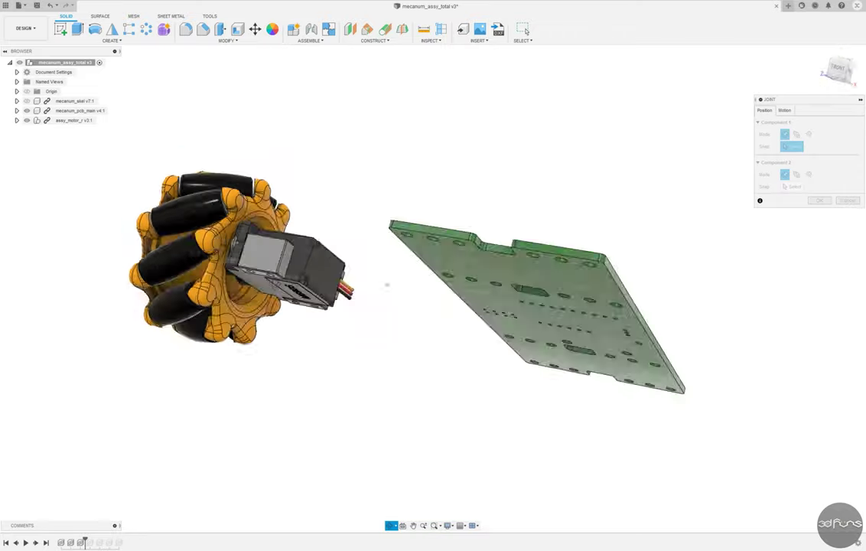
{"action": "scroll", "coordinate": [294, 264], "scroll_direction": "up", "scroll_amount": 5}
{"action": "left_click", "coordinate": [294, 264]}
{"action": "scroll", "coordinate": [294, 264], "scroll_direction": "down", "scroll_amount": 5}
{"action": "middle_click_drag", "start_coordinate": [344, 306], "coordinate": [381, 284], "text": "shift"}
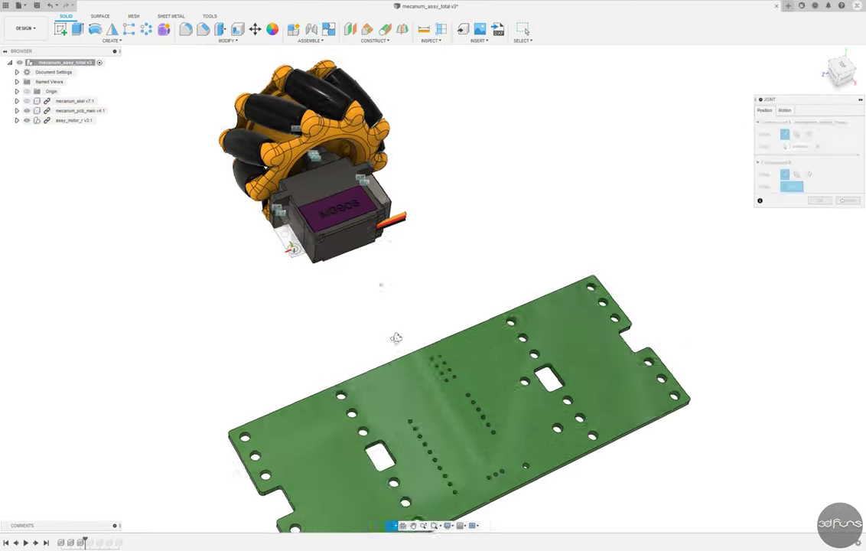
{"action": "left_click", "coordinate": [271, 471]}
{"action": "key", "text": "Return"}
{"action": "middle_click_drag", "start_coordinate": [513, 242], "coordinate": [388, 250], "text": "shift"}
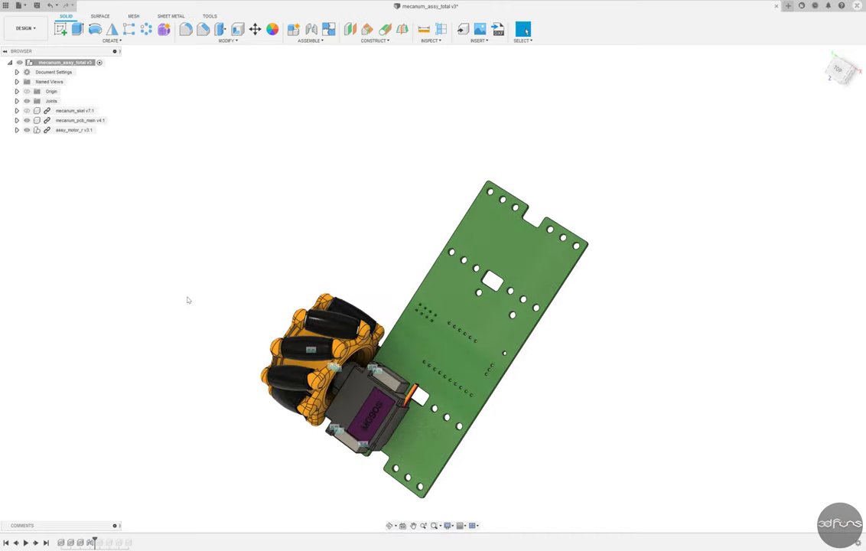
Move and rotate assy_motor_l into orientation beside the first unit.
{"action": "middle_click_drag", "start_coordinate": [505, 388], "coordinate": [459, 321], "text": "shift"}
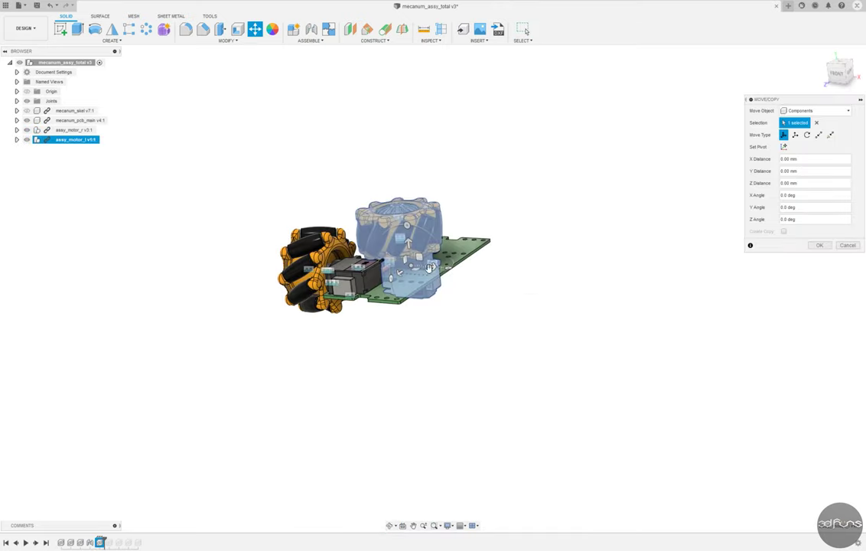
{"action": "left_click_drag", "start_coordinate": [429, 264], "coordinate": [624, 345]}
{"action": "left_click_drag", "start_coordinate": [581, 230], "coordinate": [549, 324]}
{"action": "scroll", "coordinate": [549, 325], "scroll_direction": "down", "scroll_amount": 2}
{"action": "middle_click_drag", "start_coordinate": [459, 322], "coordinate": [377, 112], "text": "shift"}
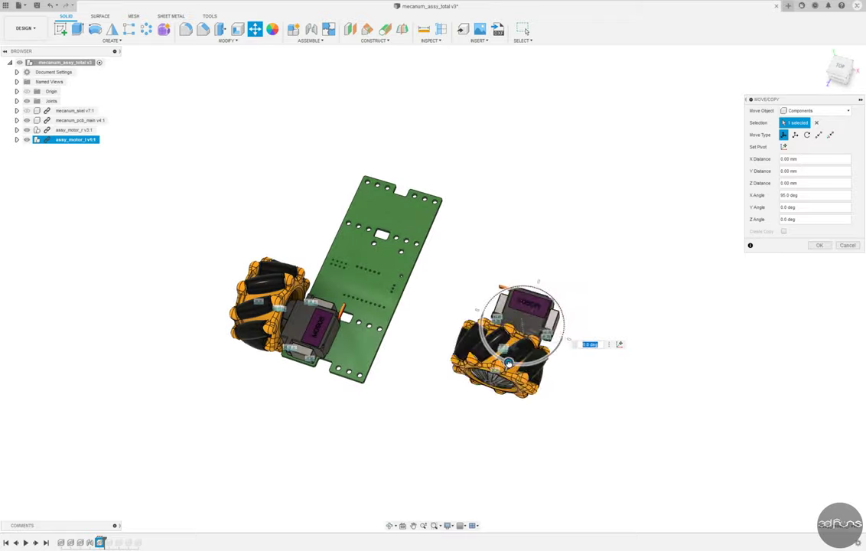
{"action": "key", "text": "Return"}
Joint assy_motor_l's servo bracket to the matching PCB mounting point and inspect the chassis.
{"action": "key", "text": "j"}
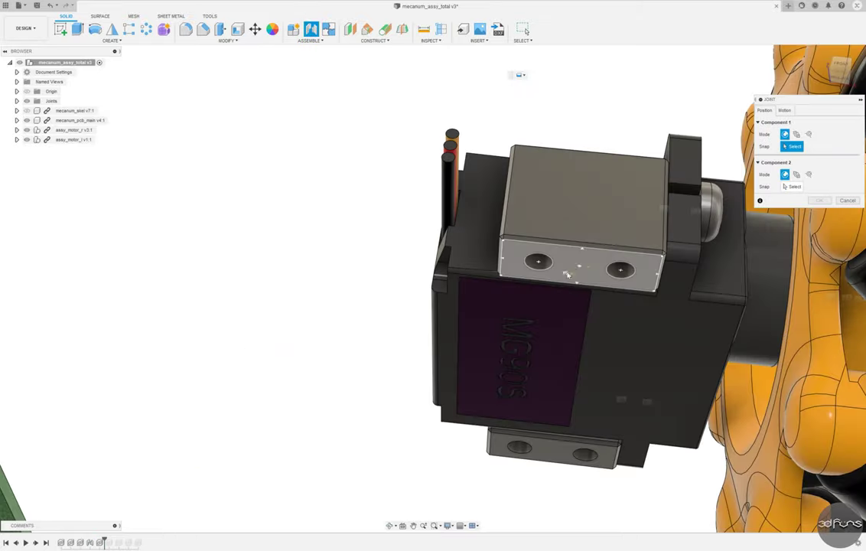
{"action": "left_click", "coordinate": [572, 272]}
{"action": "left_click", "coordinate": [319, 390]}
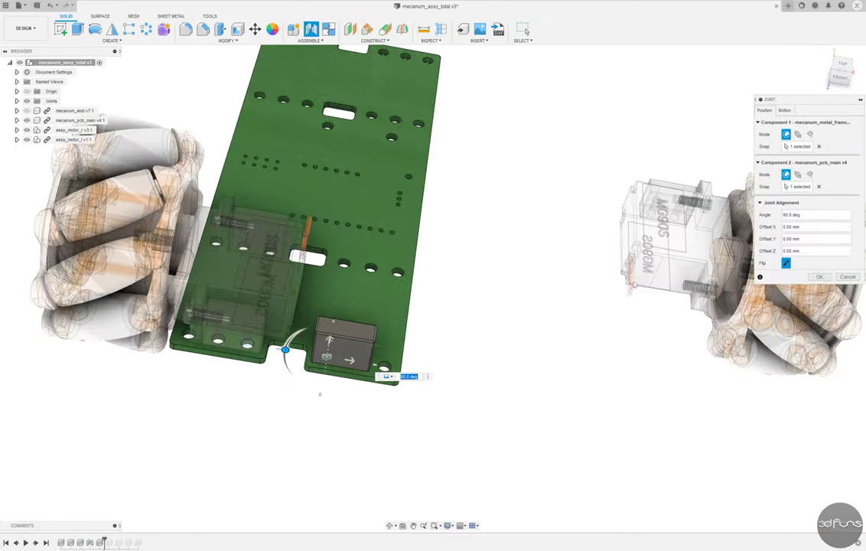
{"action": "key", "text": "Return"}
{"action": "middle_click_drag", "start_coordinate": [627, 319], "coordinate": [452, 528], "text": "shift"}
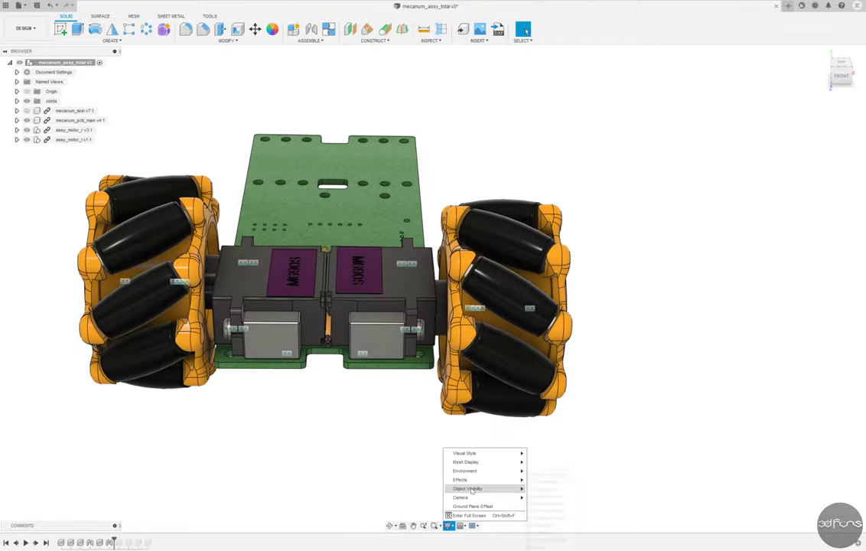
{"action": "middle_click_drag", "start_coordinate": [576, 439], "coordinate": [400, 466], "text": "shift"}
{"action": "mouse_move", "coordinate": [500, 418]}
{"action": "middle_mouse_down", "text": "shift"}
{"action": "mouse_move", "coordinate": [604, 407]}
{"action": "mouse_move", "coordinate": [566, 406]}
{"action": "middle_mouse_up", "text": "shift"}
{"action": "scroll", "coordinate": [328, 455], "scroll_direction": "up", "scroll_amount": 2}
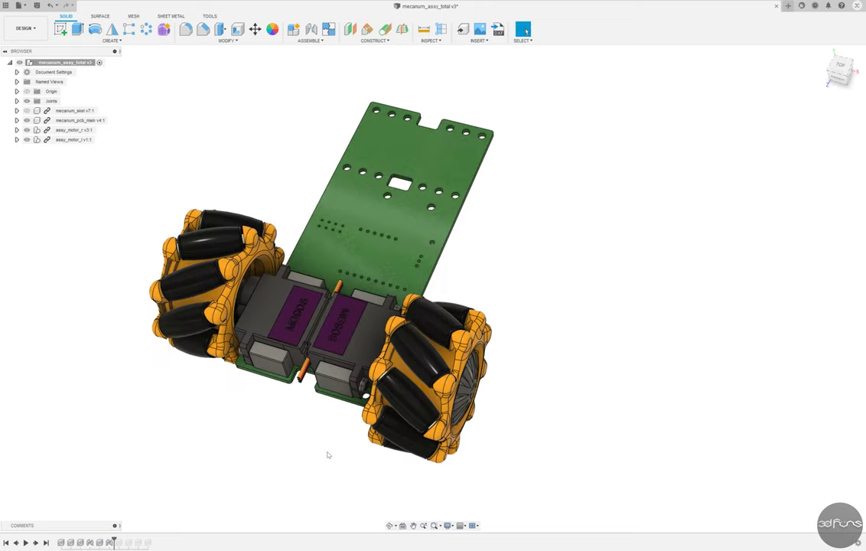
{"action": "middle_click_drag", "start_coordinate": [327, 455], "coordinate": [722, 186], "text": "shift"}
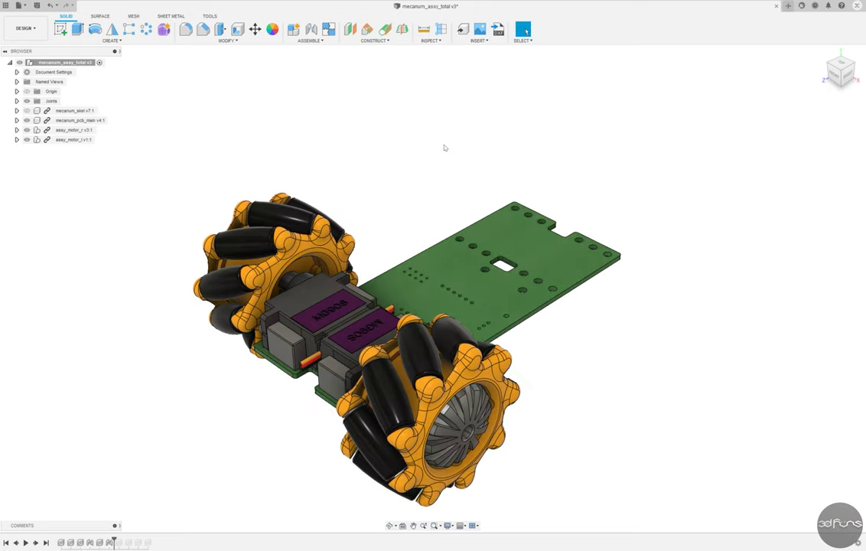
{"action": "left_click", "coordinate": [100, 543]}
Open assy_motor_l, roll back the timeline and set the servo-to-frame joint angle to 140.
{"action": "right_click", "coordinate": [75, 140]}
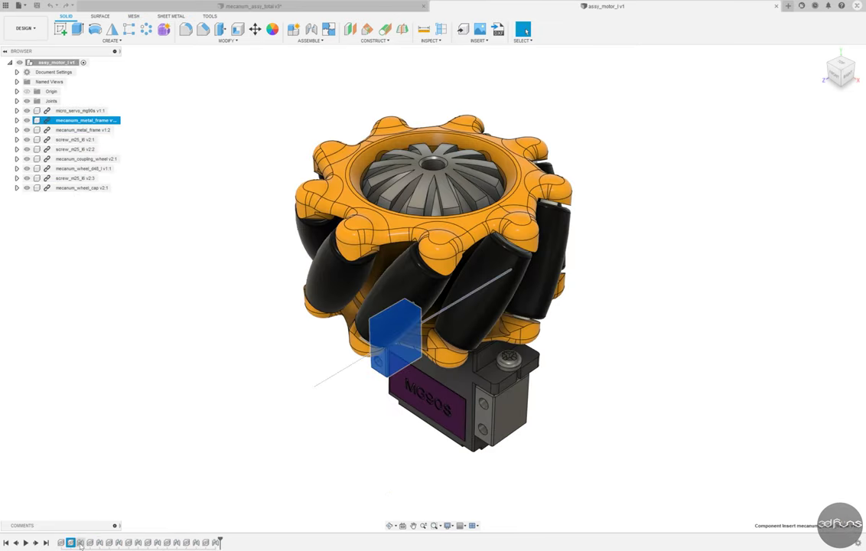
{"action": "left_click_drag", "start_coordinate": [91, 530], "coordinate": [82, 544]}
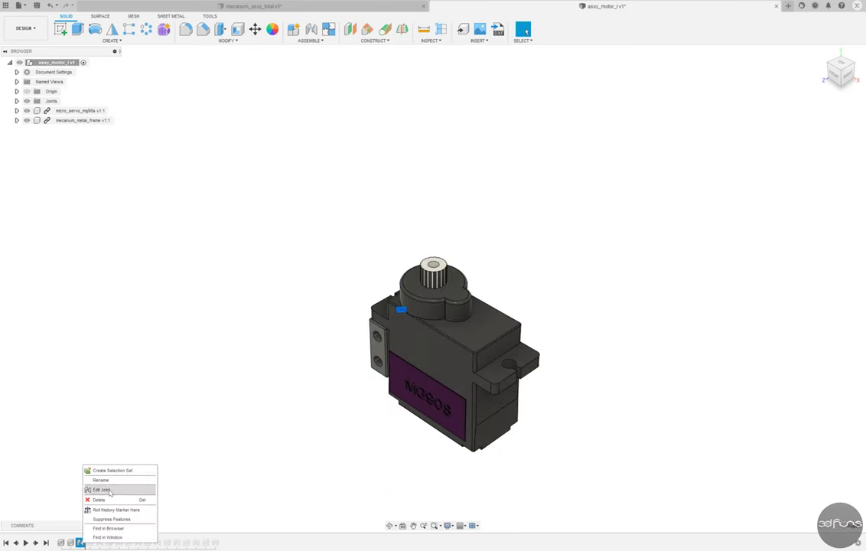
{"action": "left_click", "coordinate": [109, 490]}
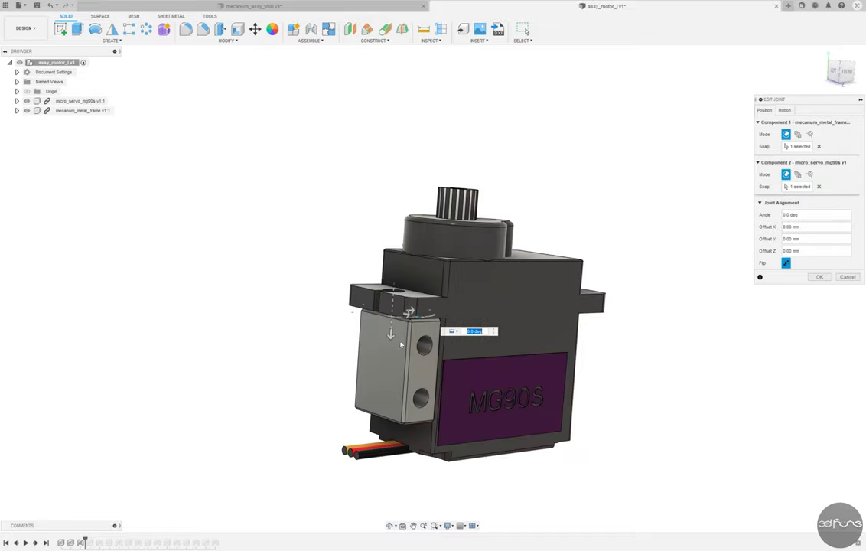
{"action": "type", "text": "140"}
{"action": "key", "text": "Tab"}
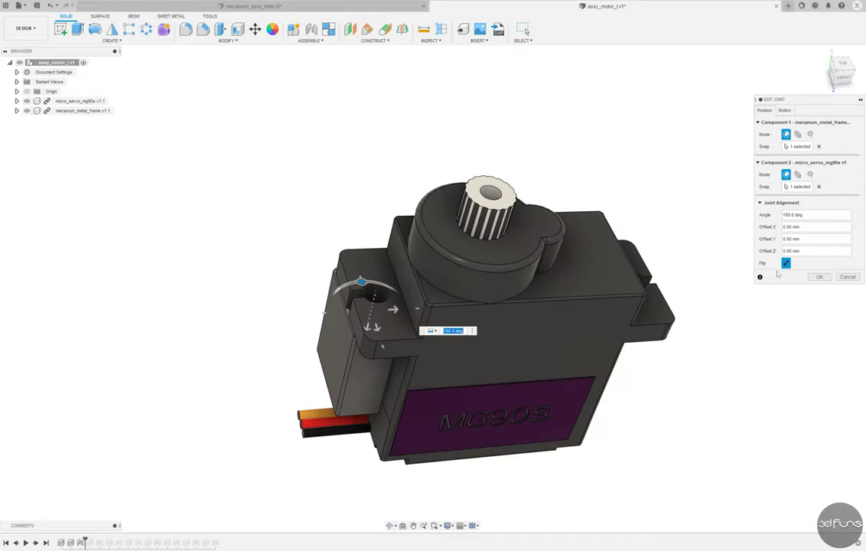
{"action": "key", "text": "Return"}
Confirm the second frame joint on the servo, then return to the mecanum_assy_total tab in home view.
{"action": "left_click", "coordinate": [117, 489]}
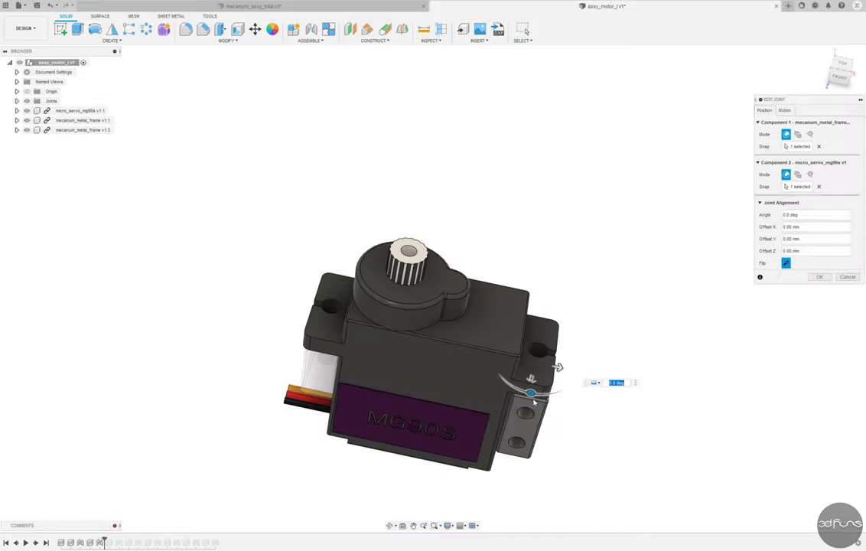
{"action": "key", "text": "Return"}
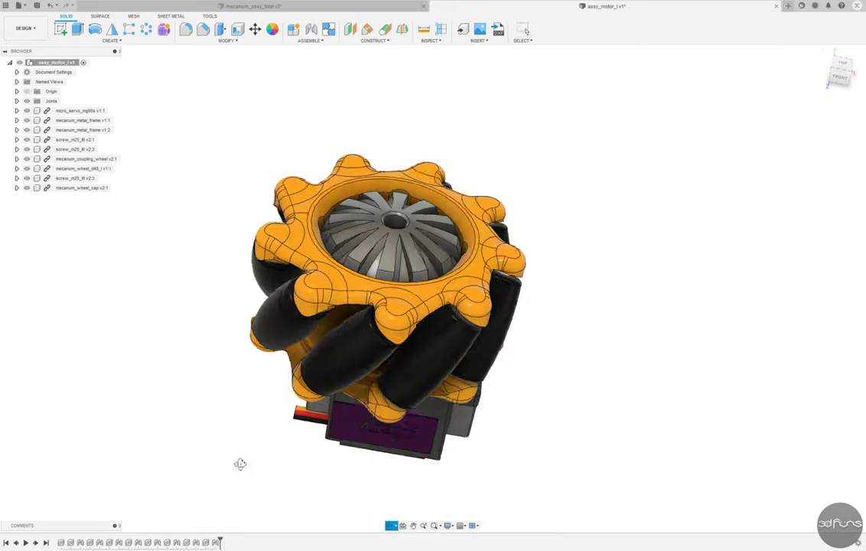
{"action": "left_click", "coordinate": [824, 54]}
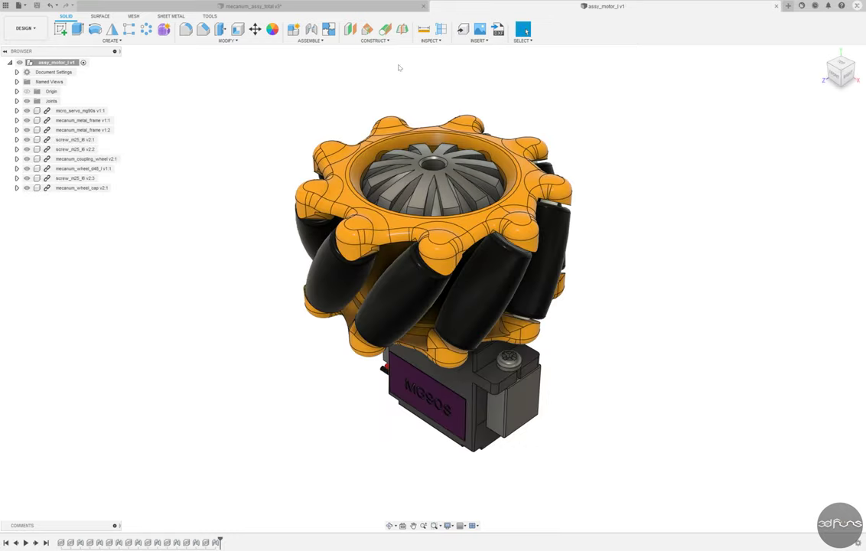
{"action": "left_click", "coordinate": [252, 6]}
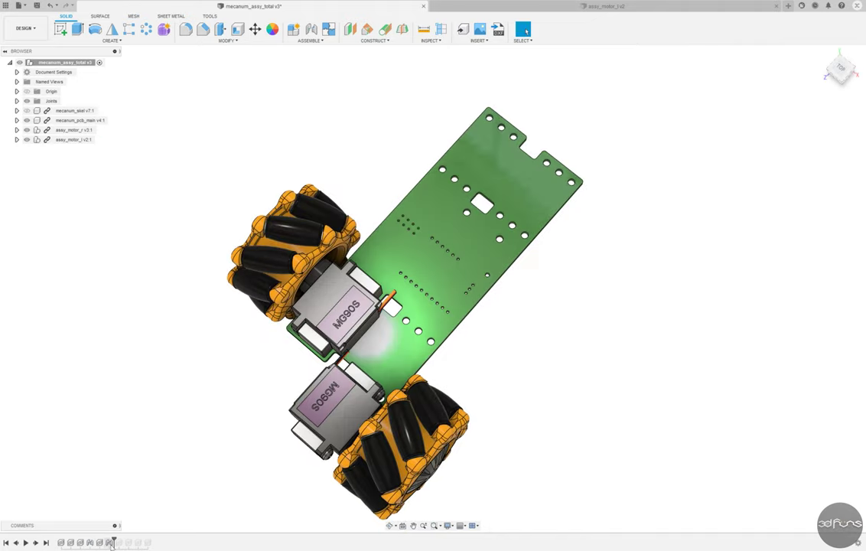
Delete the inserted assy_motor_l v2 from mecanum_assy_total, leaving only the right motor-wheel on the PCB.
{"action": "double_click", "coordinate": [98, 543]}
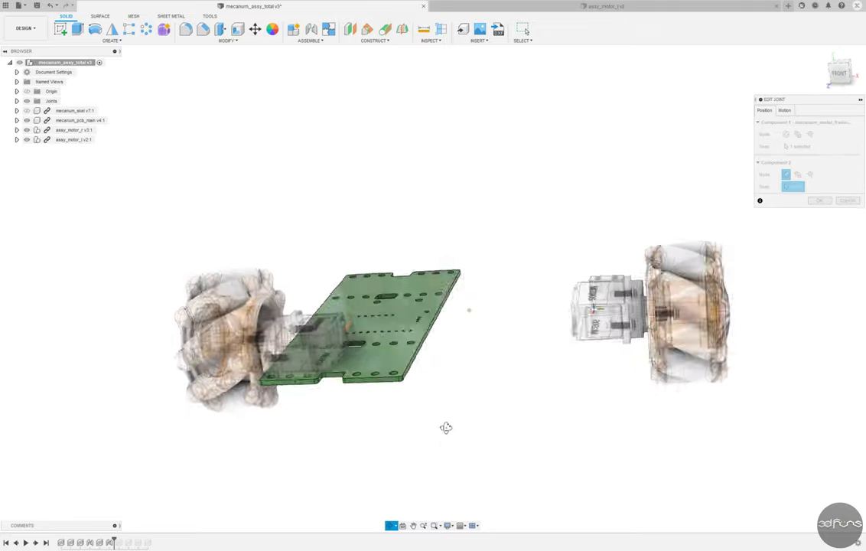
{"action": "left_click", "coordinate": [112, 539]}
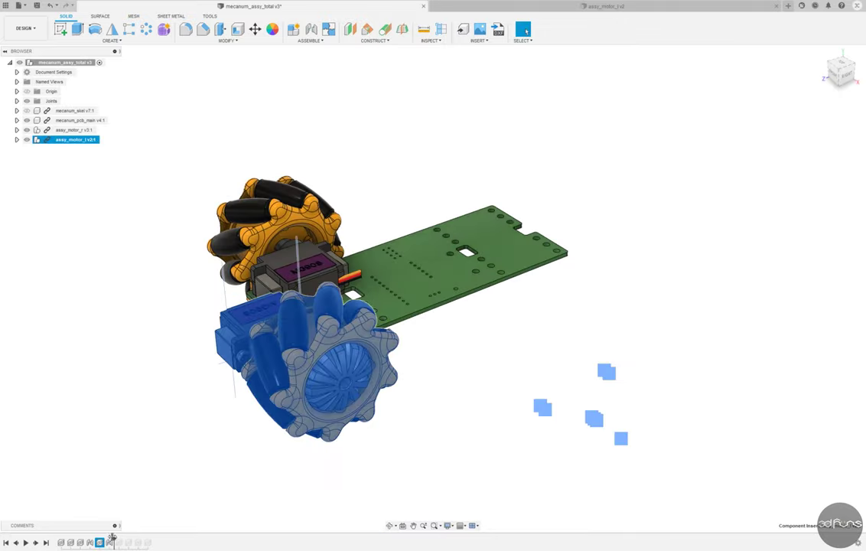
{"action": "left_click_drag", "start_coordinate": [112, 542], "coordinate": [103, 542]}
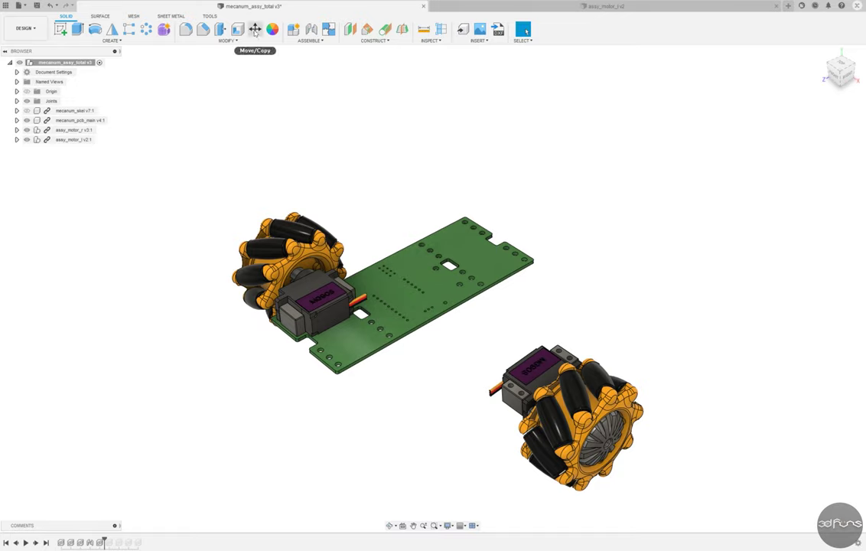
{"action": "left_click", "coordinate": [99, 541]}
{"action": "right_click", "coordinate": [79, 140]}
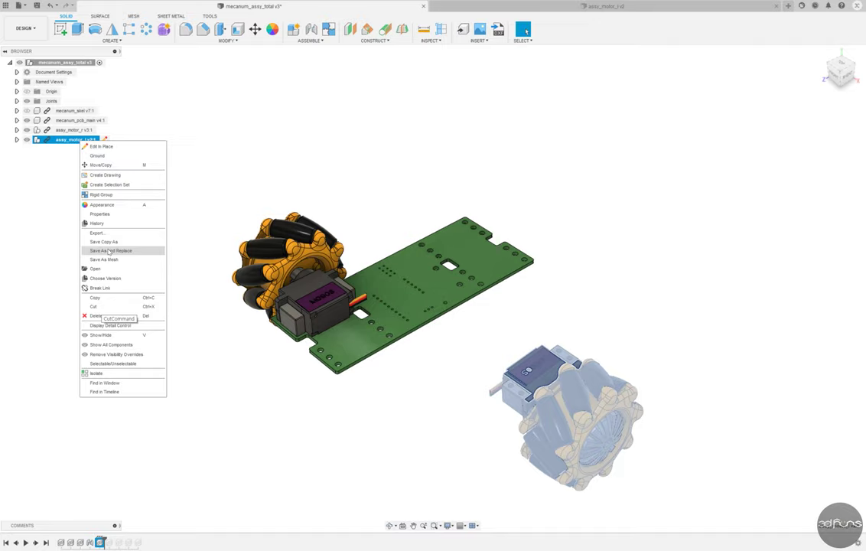
{"action": "left_click", "coordinate": [136, 345]}
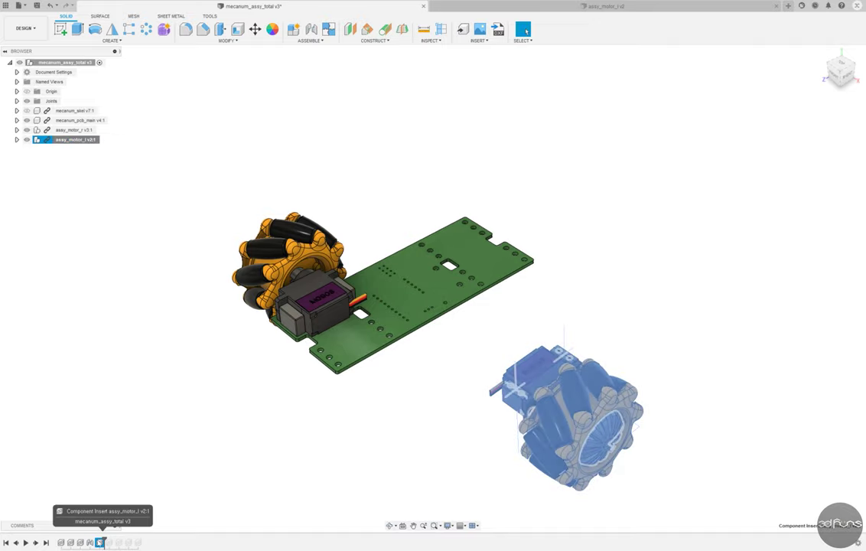
{"action": "key", "text": "Escape"}
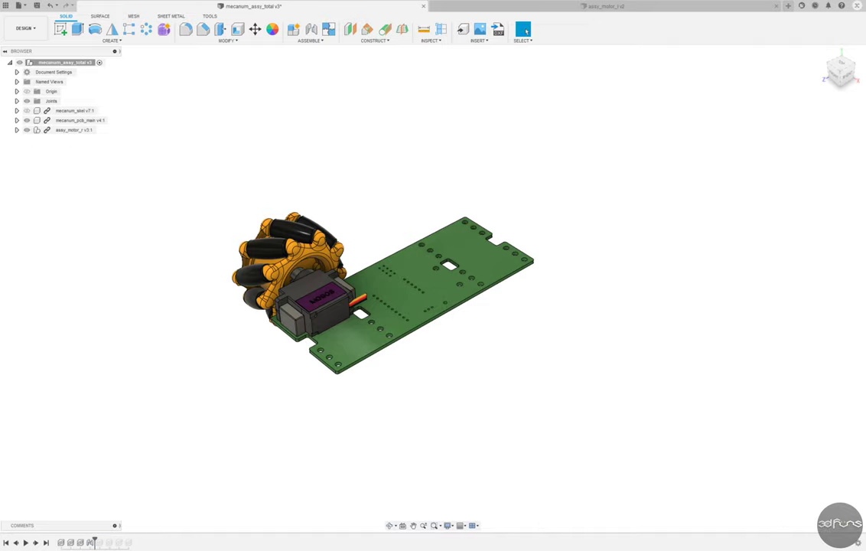
Move the reinserted left motor-wheel 70 mm sideways and rotate it about its vertical axis.
{"action": "middle_click_drag", "start_coordinate": [472, 375], "coordinate": [558, 342], "text": "shift"}
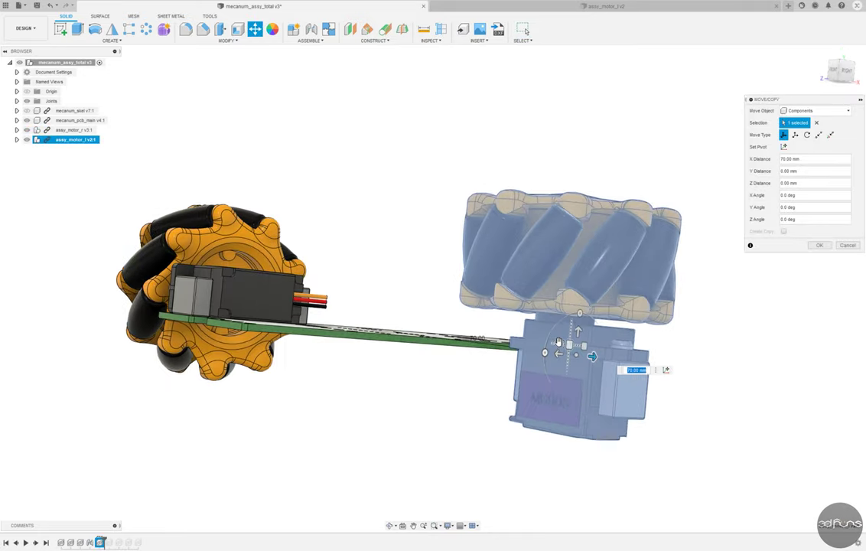
{"action": "left_click_drag", "start_coordinate": [582, 314], "coordinate": [507, 398]}
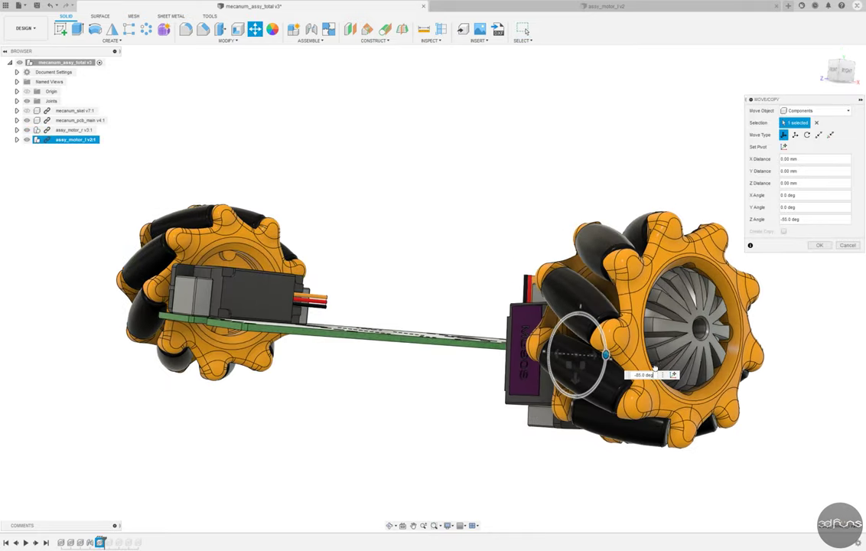
{"action": "mouse_move", "coordinate": [507, 399]}
{"action": "middle_mouse_down", "text": "shift"}
{"action": "mouse_move", "coordinate": [572, 305]}
{"action": "mouse_move", "coordinate": [290, 74]}
{"action": "middle_mouse_up", "text": "shift"}
{"action": "key", "text": "Return"}
Joint the left motor's mounting face to its mounting spot on the PCB.
{"action": "left_click", "coordinate": [310, 29]}
{"action": "left_click", "coordinate": [484, 396]}
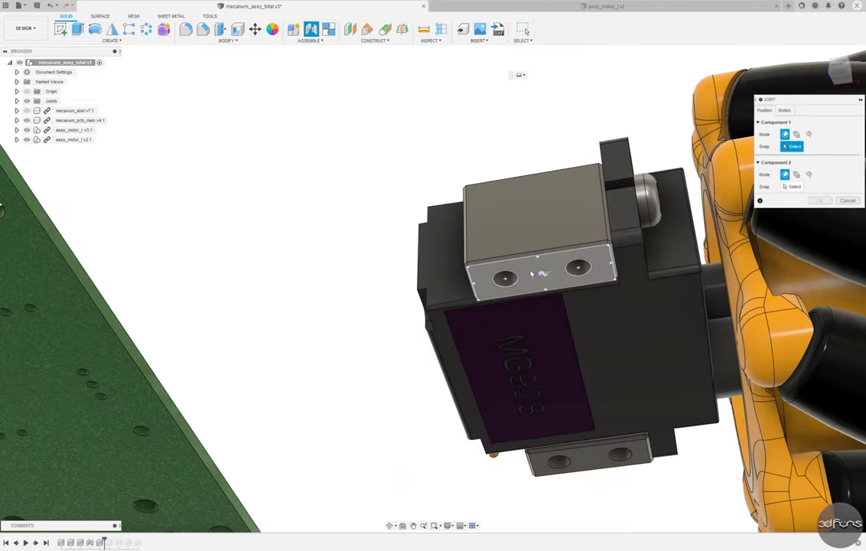
{"action": "scroll", "coordinate": [475, 297], "scroll_direction": "up", "scroll_amount": 5}
{"action": "scroll", "coordinate": [475, 297], "scroll_direction": "down", "scroll_amount": 5}
{"action": "scroll", "coordinate": [475, 297], "scroll_direction": "up", "scroll_amount": 5}
{"action": "left_click", "coordinate": [291, 383]}
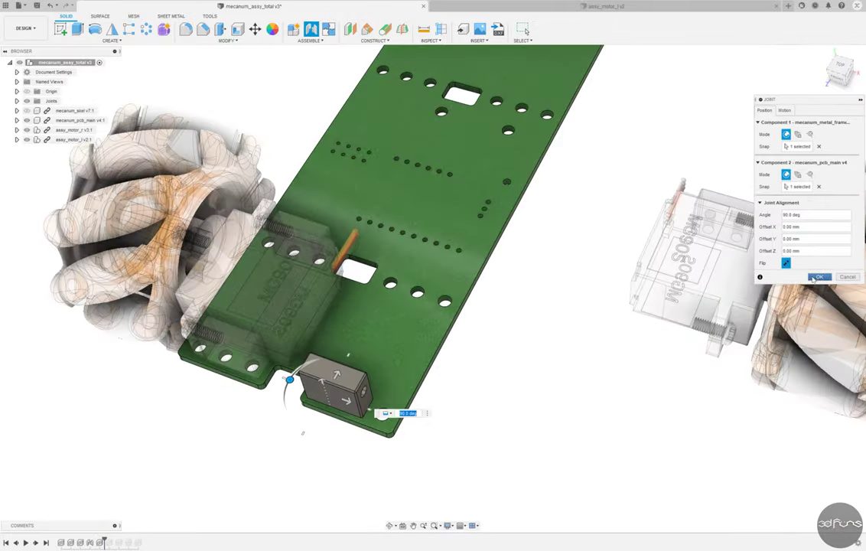
{"action": "key", "text": "Return"}
Save mecanum_assy_total as a new version, v4.
{"action": "middle_click_drag", "start_coordinate": [639, 300], "coordinate": [290, 94], "text": "shift"}
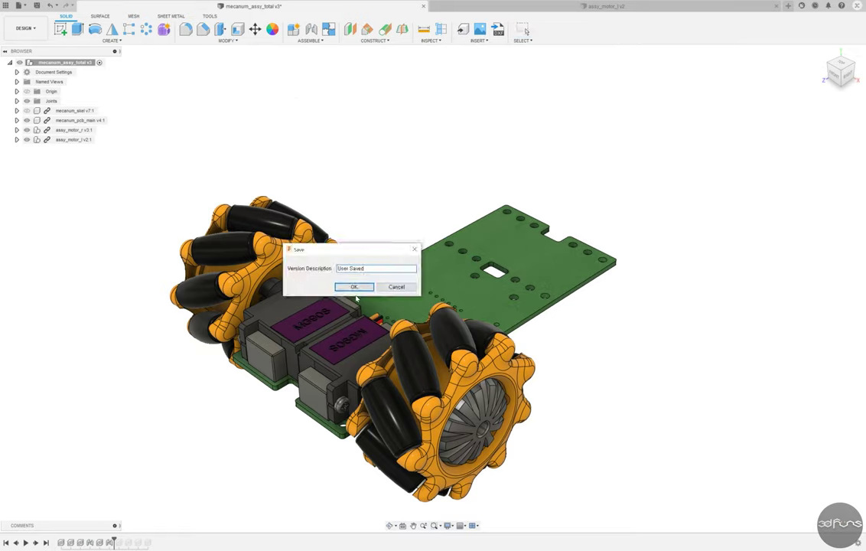
{"action": "left_click", "coordinate": [354, 288]}
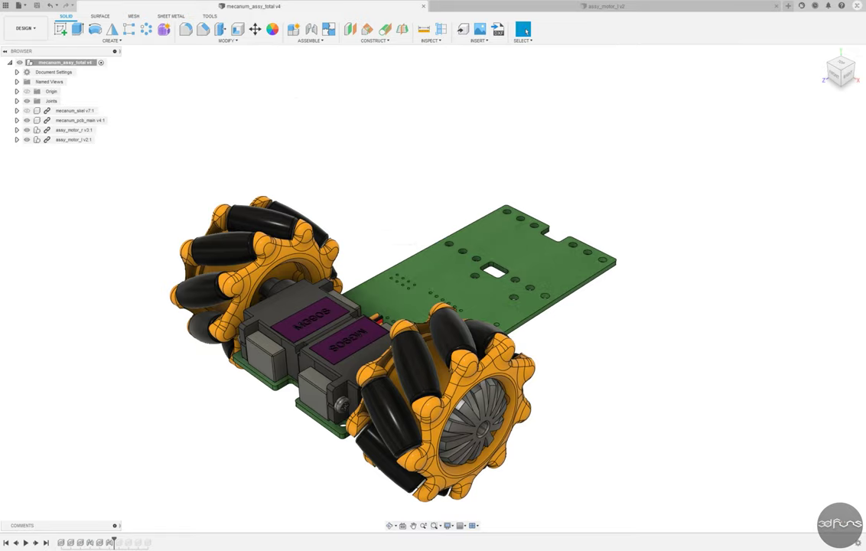
{"action": "left_click", "coordinate": [74, 129]}
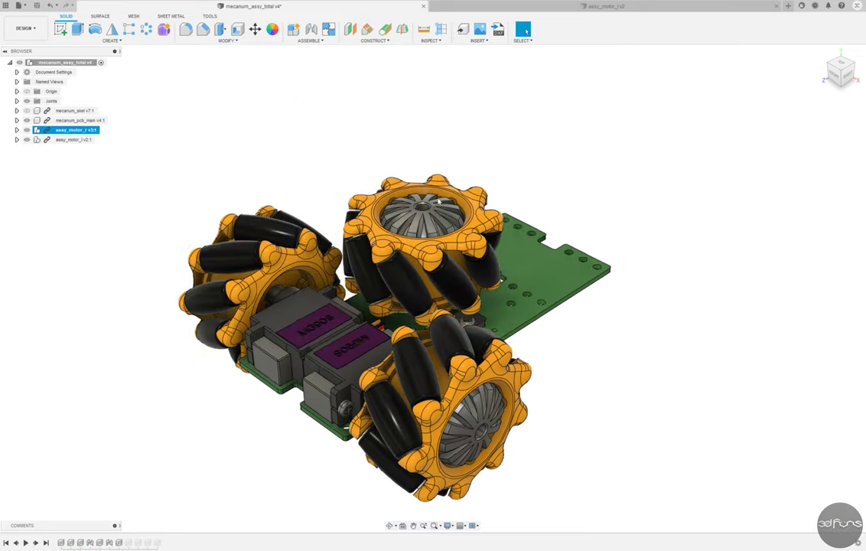
Copy and paste assy_motor_r, rotating the copy 90 degrees so its wheel faces outward.
{"action": "key", "text": "ctrl+c"}
{"action": "key", "text": "ctrl+v"}
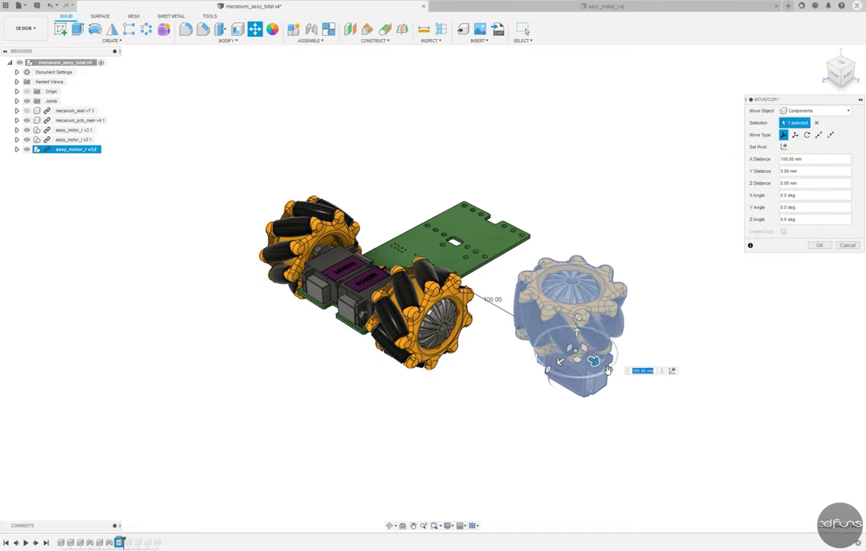
{"action": "left_click_drag", "start_coordinate": [608, 370], "coordinate": [626, 325]}
{"action": "left_click_drag", "start_coordinate": [608, 371], "coordinate": [566, 468]}
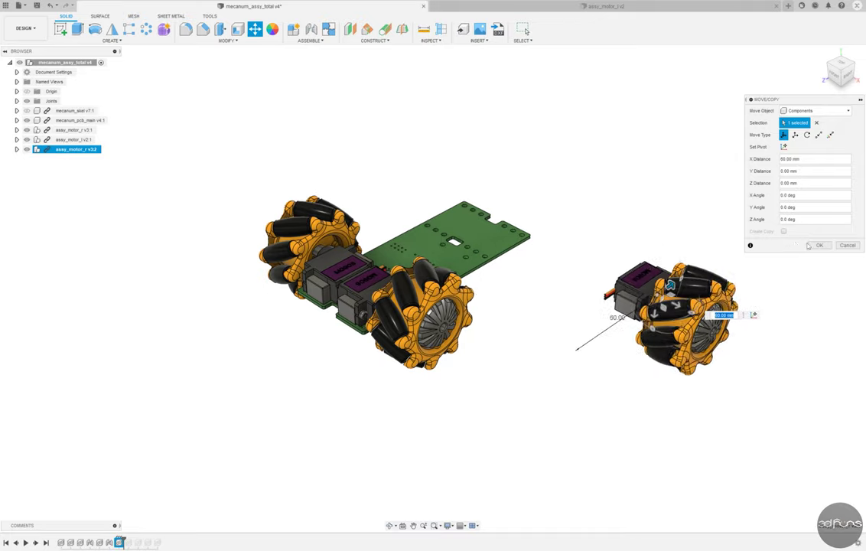
{"action": "key", "text": "Return"}
Joint the copied motor's mounting face to the far end of the PCB as the third wheel.
{"action": "key", "text": "j"}
{"action": "mouse_move", "coordinate": [574, 352]}
{"action": "middle_mouse_down", "text": "shift"}
{"action": "mouse_move", "coordinate": [515, 374]}
{"action": "mouse_move", "coordinate": [409, 297]}
{"action": "middle_mouse_up", "text": "shift"}
{"action": "scroll", "coordinate": [398, 199], "scroll_direction": "up", "scroll_amount": 5}
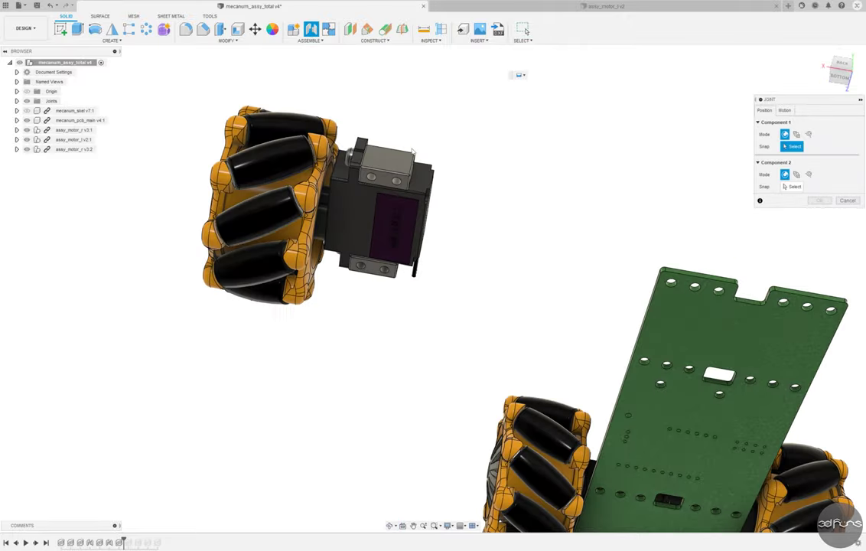
{"action": "left_click", "coordinate": [398, 199]}
{"action": "scroll", "coordinate": [398, 199], "scroll_direction": "down", "scroll_amount": 6}
{"action": "middle_click_drag", "start_coordinate": [478, 202], "coordinate": [512, 336], "text": "shift"}
{"action": "scroll", "coordinate": [512, 336], "scroll_direction": "up", "scroll_amount": 5}
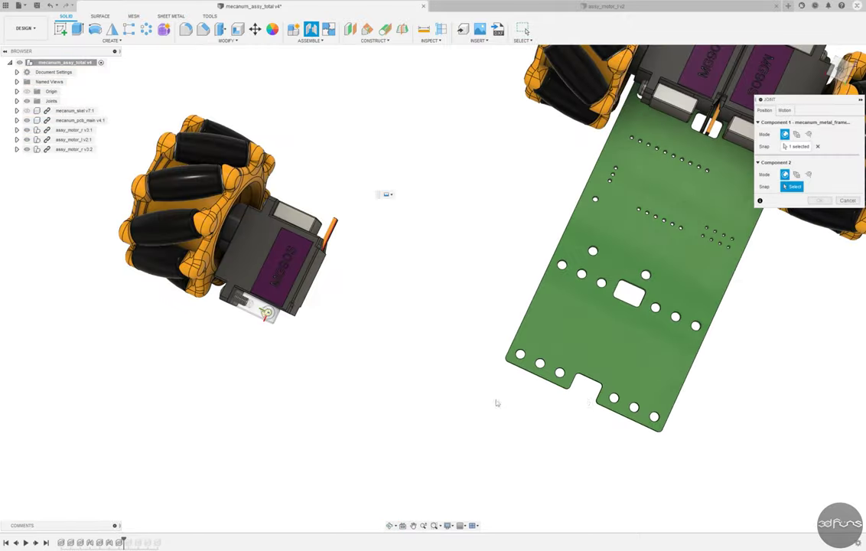
{"action": "left_click", "coordinate": [563, 334]}
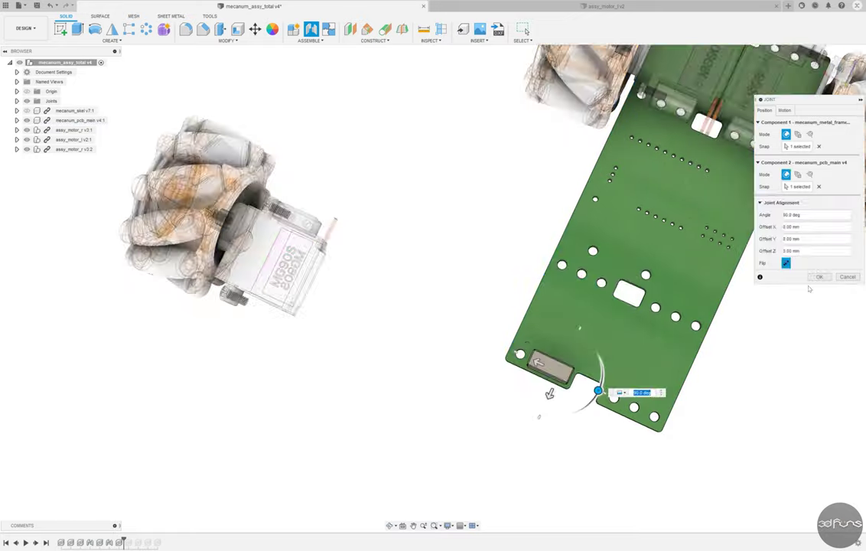
{"action": "key", "text": "Return"}
{"action": "scroll", "coordinate": [444, 415], "scroll_direction": "down", "scroll_amount": 5}
{"action": "scroll", "coordinate": [352, 470], "scroll_direction": "up", "scroll_amount": 3}
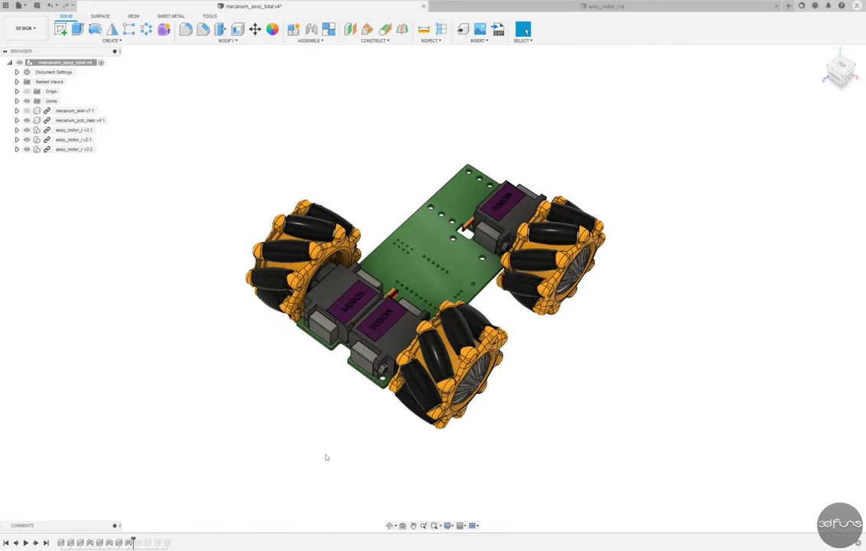
{"action": "middle_click_drag", "start_coordinate": [326, 457], "coordinate": [443, 163], "text": "shift"}
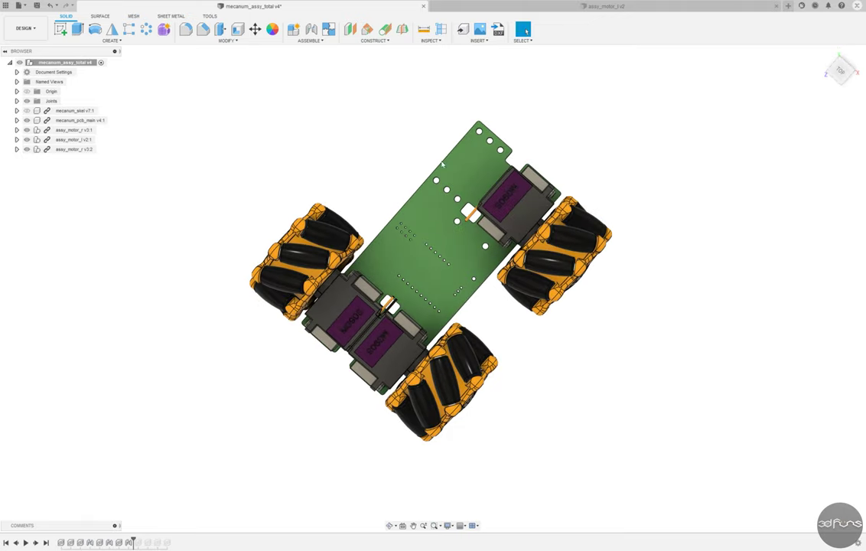
Paste a copy of assy_motor_l, lifting it above the chassis and rotating it into place.
{"action": "key", "text": "ctrl+v"}
{"action": "middle_click_drag", "start_coordinate": [459, 322], "coordinate": [459, 253], "text": "shift"}
{"action": "mouse_move", "coordinate": [417, 230]}
{"action": "left_mouse_down"}
{"action": "mouse_move", "coordinate": [364, 167]}
{"action": "mouse_move", "coordinate": [417, 145]}
{"action": "left_mouse_up"}
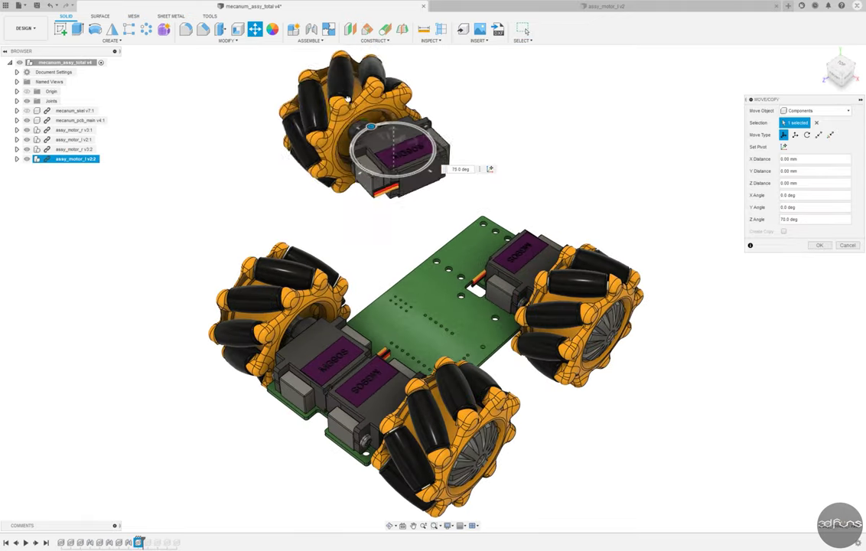
{"action": "key", "text": "Return"}
Joint the copied left motor to the PCB as the fourth wheel and return to the home view.
{"action": "key", "text": "j"}
{"action": "middle_click_drag", "start_coordinate": [428, 252], "coordinate": [362, 200], "text": "shift"}
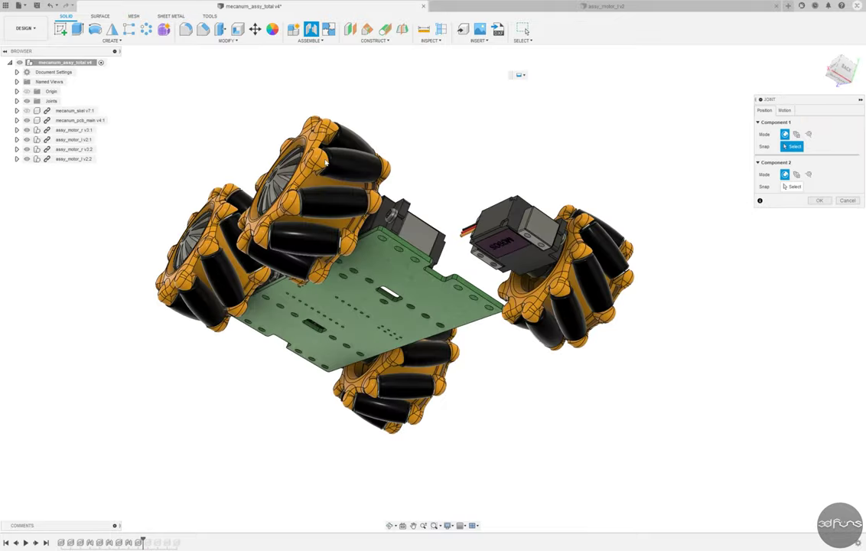
{"action": "scroll", "coordinate": [428, 252], "scroll_direction": "up", "scroll_amount": 5}
{"action": "left_click", "coordinate": [580, 227]}
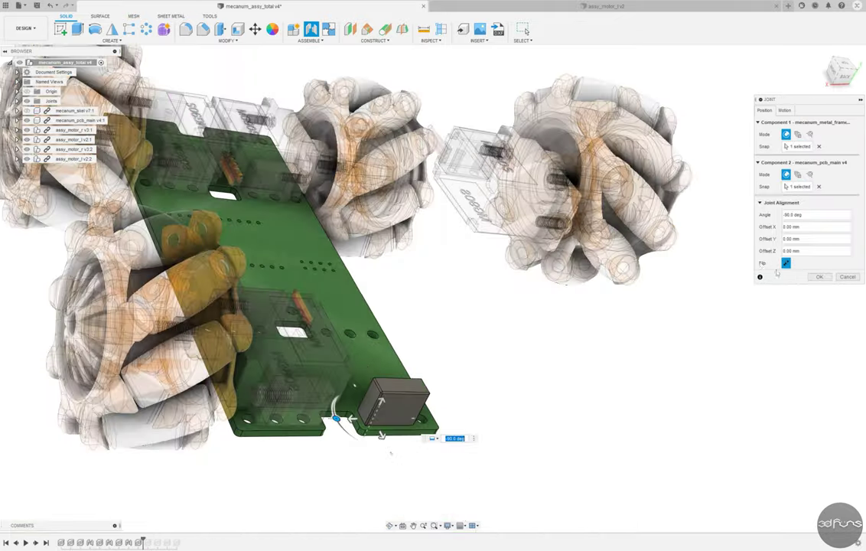
{"action": "key", "text": "Return"}
{"action": "left_click", "coordinate": [824, 54]}
{"action": "left_click", "coordinate": [824, 53]}
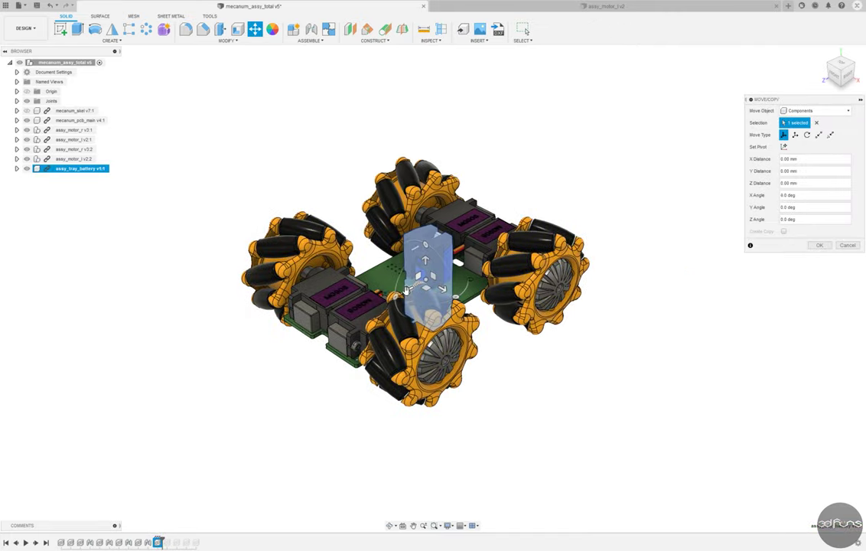
Rotate the battery tray 90 degrees with Move/Copy.
{"action": "mouse_move", "coordinate": [434, 314]}
{"action": "middle_mouse_down", "text": "shift"}
{"action": "mouse_move", "coordinate": [423, 329]}
{"action": "mouse_move", "coordinate": [488, 331]}
{"action": "mouse_move", "coordinate": [514, 372]}
{"action": "middle_mouse_up", "text": "shift"}
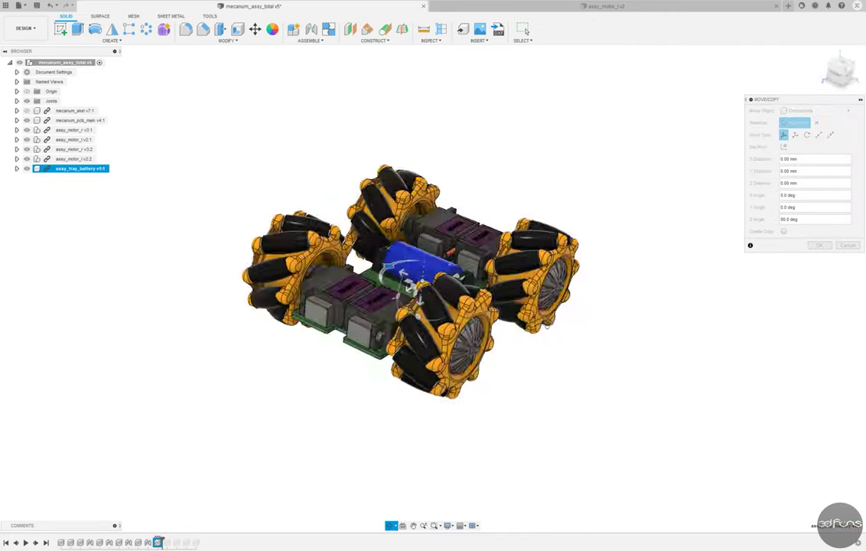
{"action": "mouse_move", "coordinate": [368, 249]}
{"action": "middle_mouse_down", "text": "shift"}
{"action": "mouse_move", "coordinate": [437, 226]}
{"action": "mouse_move", "coordinate": [398, 245]}
{"action": "mouse_move", "coordinate": [429, 252]}
{"action": "mouse_move", "coordinate": [450, 231]}
{"action": "mouse_move", "coordinate": [484, 163]}
{"action": "middle_mouse_up", "text": "shift"}
{"action": "key", "text": "Return"}
Joint the battery tray onto the PCB between the rear motors.
{"action": "left_click", "coordinate": [311, 29]}
{"action": "scroll", "coordinate": [451, 231], "scroll_direction": "up", "scroll_amount": 5}
{"action": "left_click", "coordinate": [474, 176]}
{"action": "scroll", "coordinate": [485, 163], "scroll_direction": "down", "scroll_amount": 5}
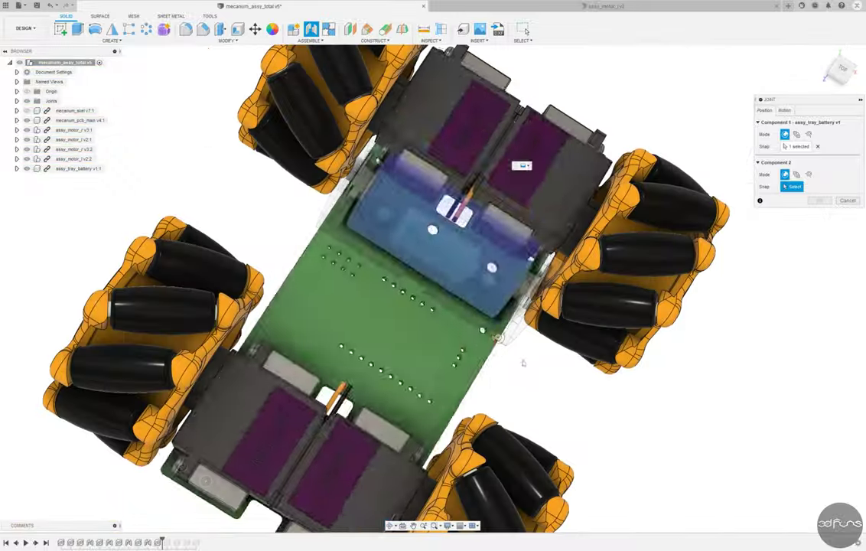
{"action": "left_click", "coordinate": [506, 350]}
{"action": "key", "text": "Return"}
{"action": "mouse_move", "coordinate": [506, 350]}
{"action": "middle_mouse_down", "text": "shift"}
{"action": "mouse_move", "coordinate": [688, 357]}
{"action": "mouse_move", "coordinate": [719, 232]}
{"action": "mouse_move", "coordinate": [723, 267]}
{"action": "mouse_move", "coordinate": [646, 182]}
{"action": "middle_mouse_up", "text": "shift"}
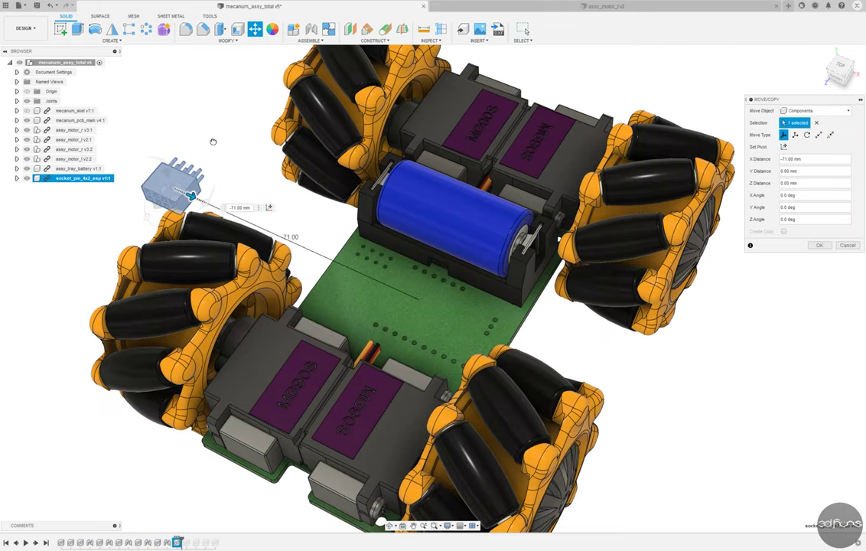
Move the pin socket further along X and joint it to its location on the PCB.
{"action": "left_click_drag", "start_coordinate": [214, 141], "coordinate": [123, 205]}
{"action": "left_click", "coordinate": [812, 245]}
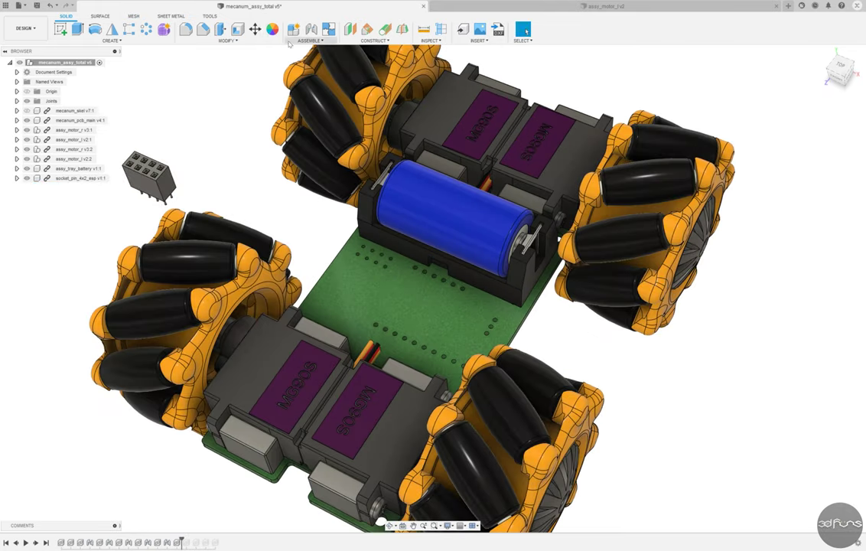
{"action": "left_click", "coordinate": [311, 29]}
{"action": "left_click", "coordinate": [85, 251]}
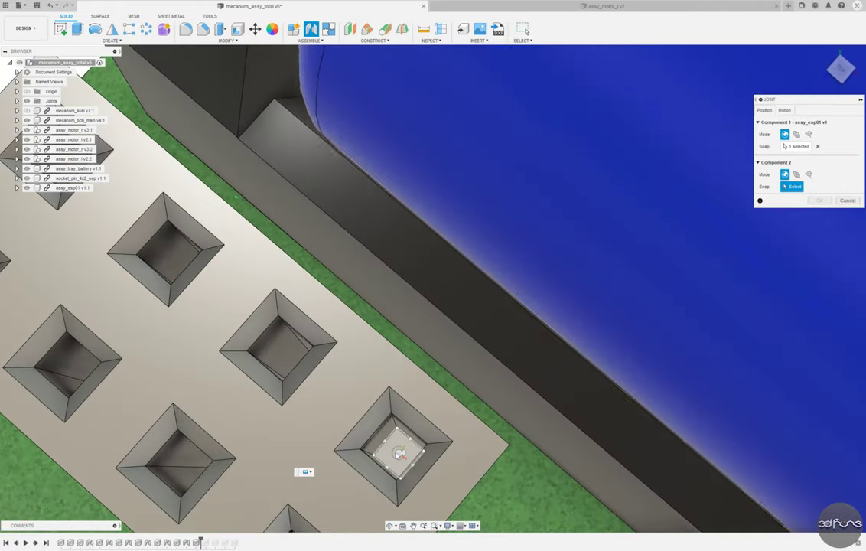
{"action": "left_click", "coordinate": [399, 454]}
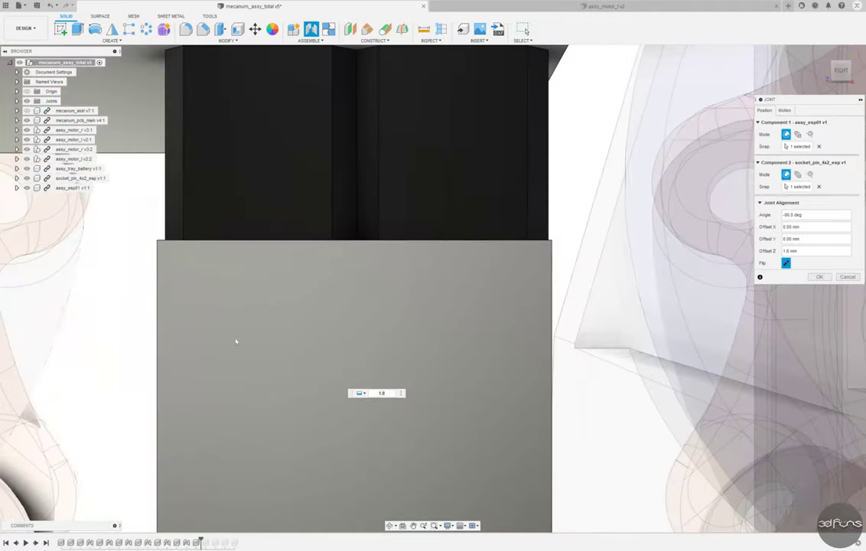
{"action": "left_click", "coordinate": [819, 276]}
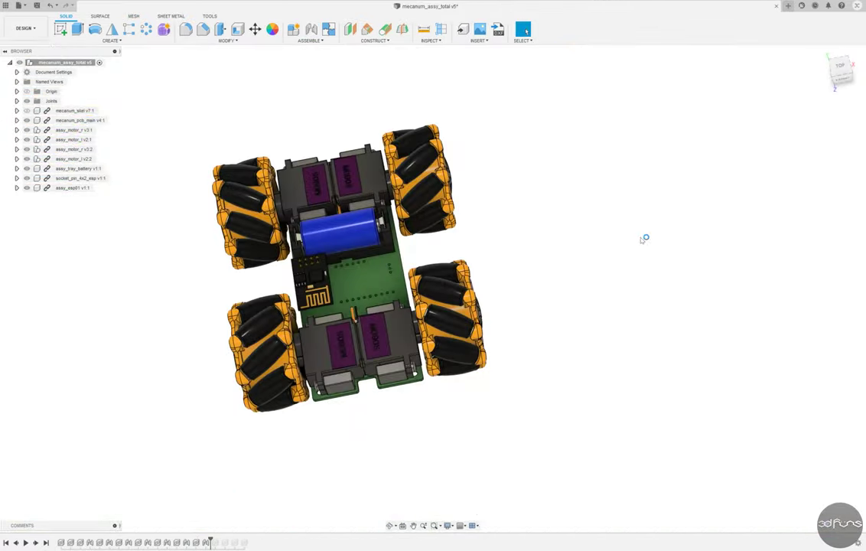
Joint the 6-pin header's base into the PCB hole row with a -2 mm Z offset.
{"action": "left_click_drag", "start_coordinate": [452, 321], "coordinate": [428, 330]}
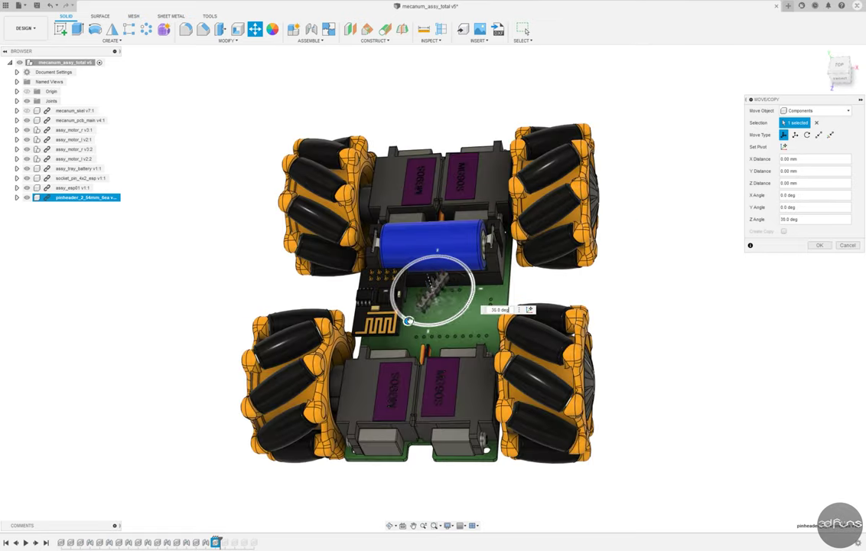
{"action": "key", "text": "Return"}
{"action": "key", "text": "j"}
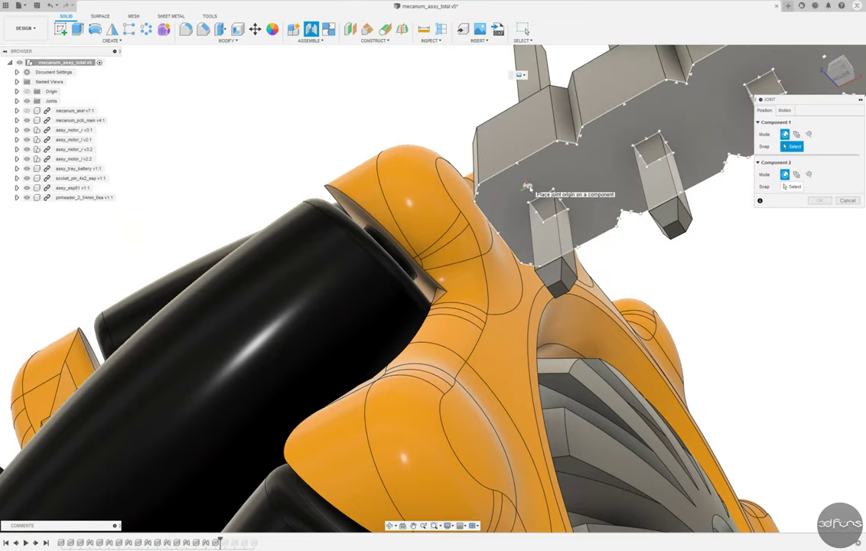
{"action": "left_click", "coordinate": [528, 187]}
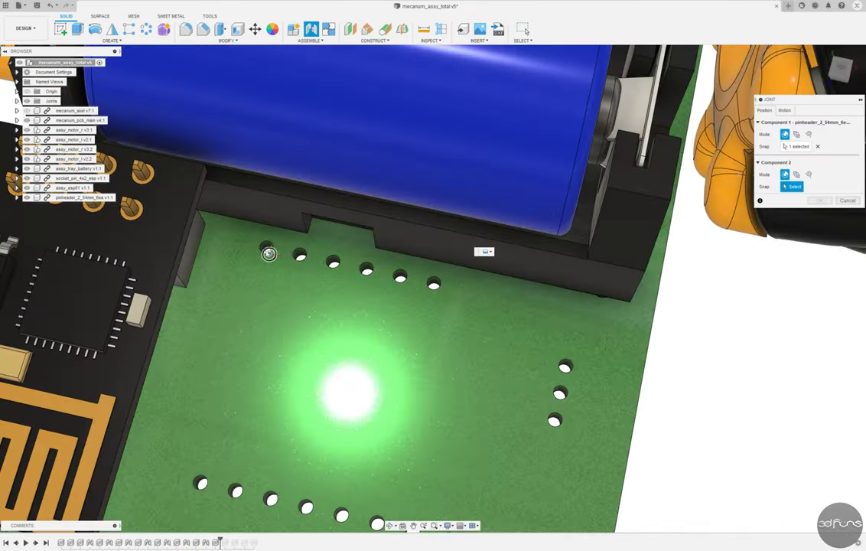
{"action": "left_click", "coordinate": [268, 254]}
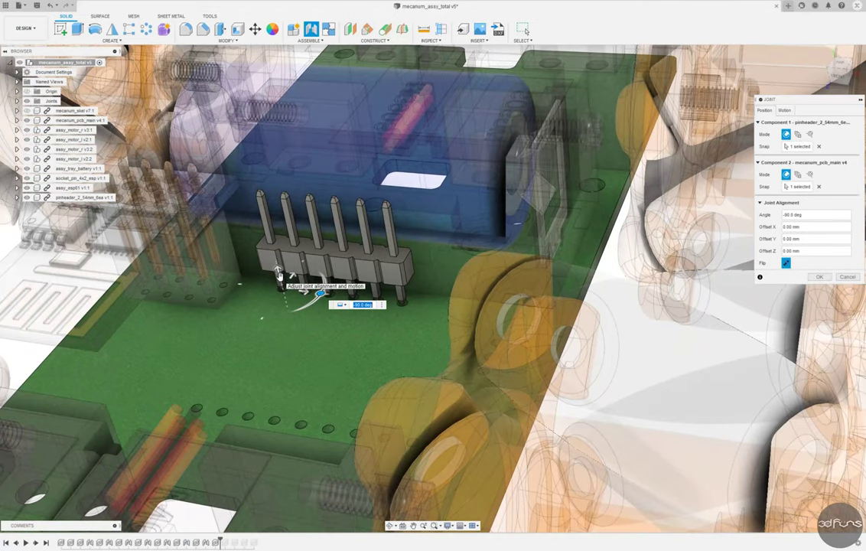
{"action": "type", "text": "-2"}
{"action": "key", "text": "Return"}
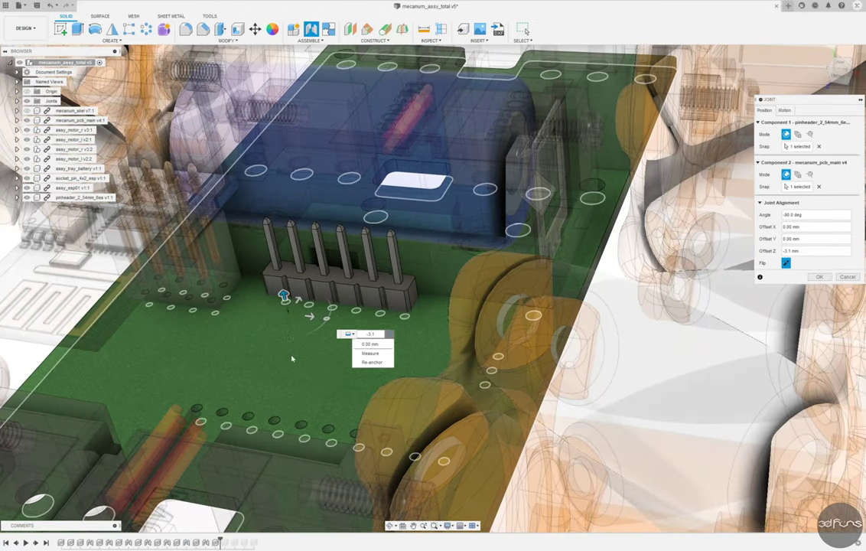
Confirm the header joint, then re-edit it to a -3.05 mm Z offset.
{"action": "middle_click_drag", "start_coordinate": [304, 309], "coordinate": [306, 352], "text": "shift"}
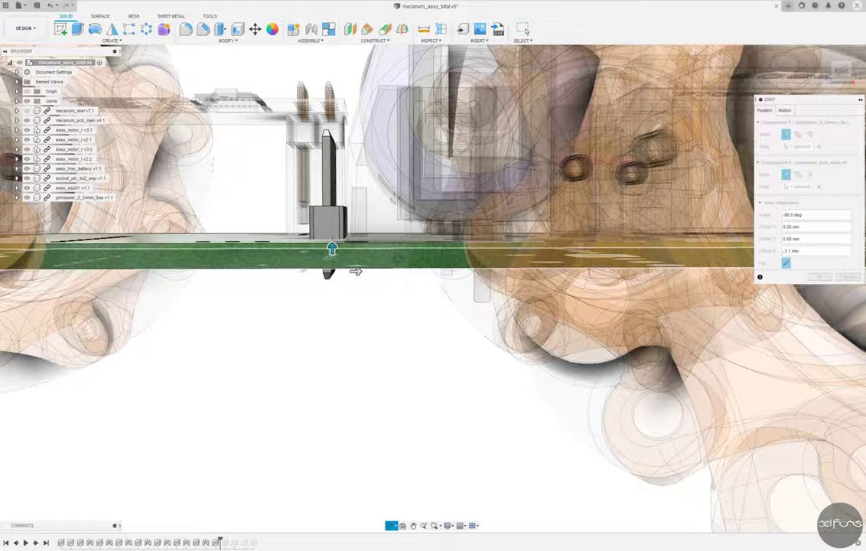
{"action": "mouse_move", "coordinate": [397, 259]}
{"action": "middle_mouse_down", "text": "shift"}
{"action": "mouse_move", "coordinate": [281, 285]}
{"action": "mouse_move", "coordinate": [272, 278]}
{"action": "middle_mouse_up", "text": "shift"}
{"action": "scroll", "coordinate": [281, 284], "scroll_direction": "up", "scroll_amount": 2}
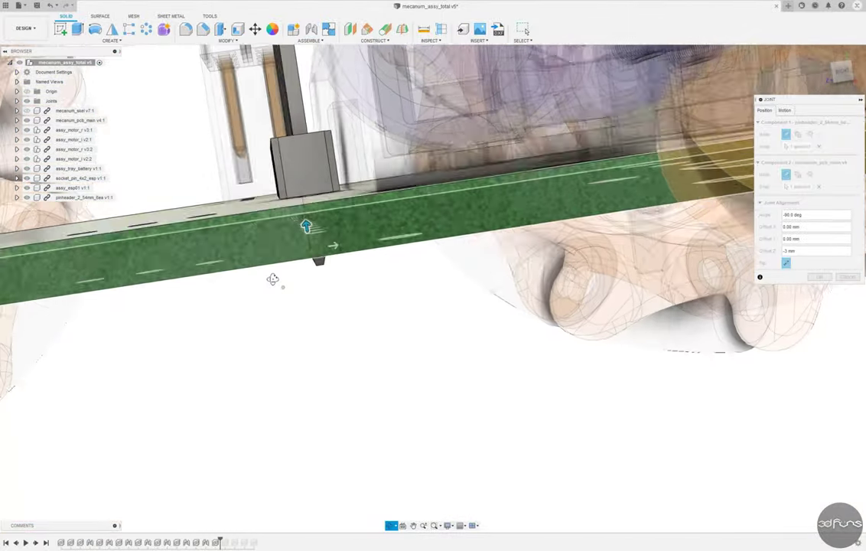
{"action": "scroll", "coordinate": [290, 283], "scroll_direction": "up", "scroll_amount": 2}
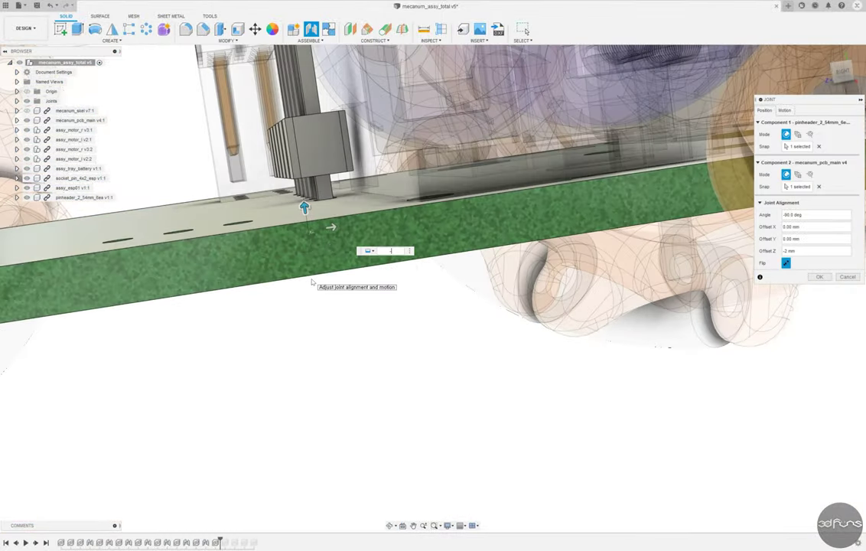
{"action": "left_click", "coordinate": [817, 277]}
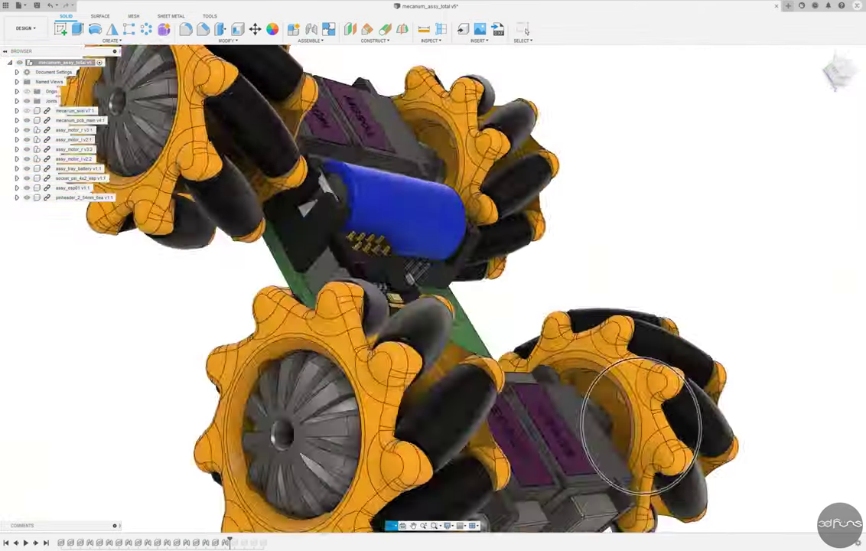
{"action": "middle_click_drag", "start_coordinate": [459, 306], "coordinate": [316, 381], "text": "shift"}
{"action": "double_click", "coordinate": [205, 542]}
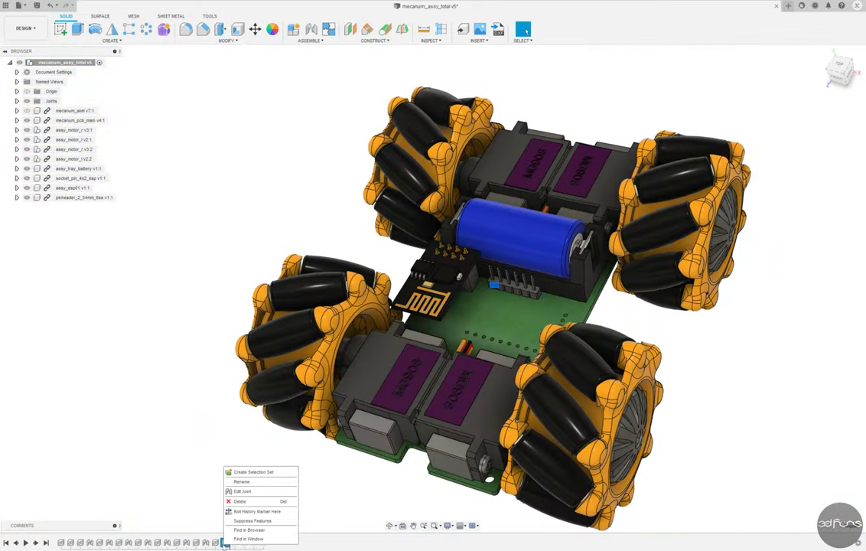
{"action": "left_click", "coordinate": [242, 490]}
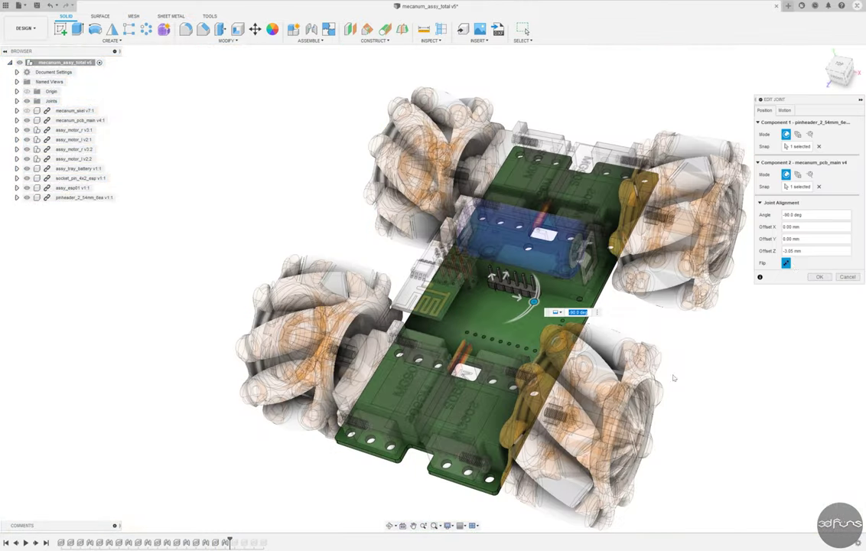
Add the 10-pin header and turn it about its vertical axis.
{"action": "key", "text": "ctrl+v"}
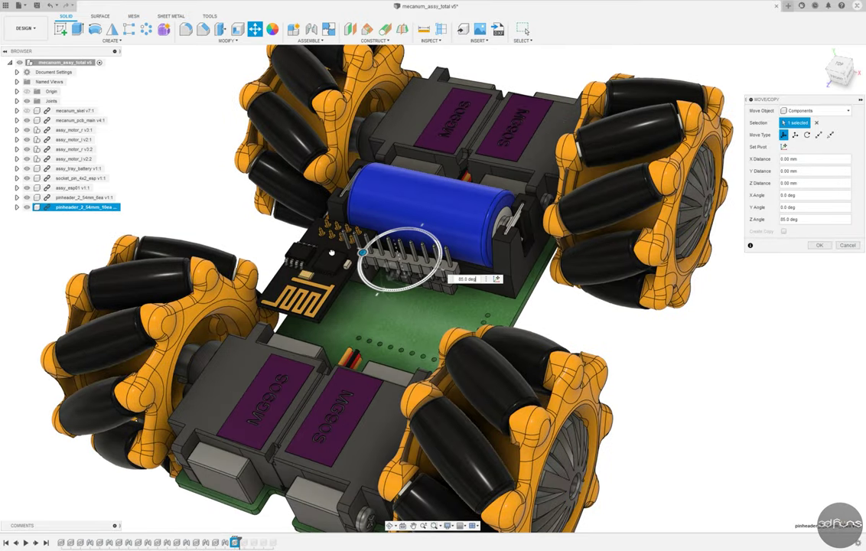
{"action": "middle_click_drag", "start_coordinate": [395, 261], "coordinate": [401, 260], "text": "shift"}
{"action": "left_click", "coordinate": [823, 245]}
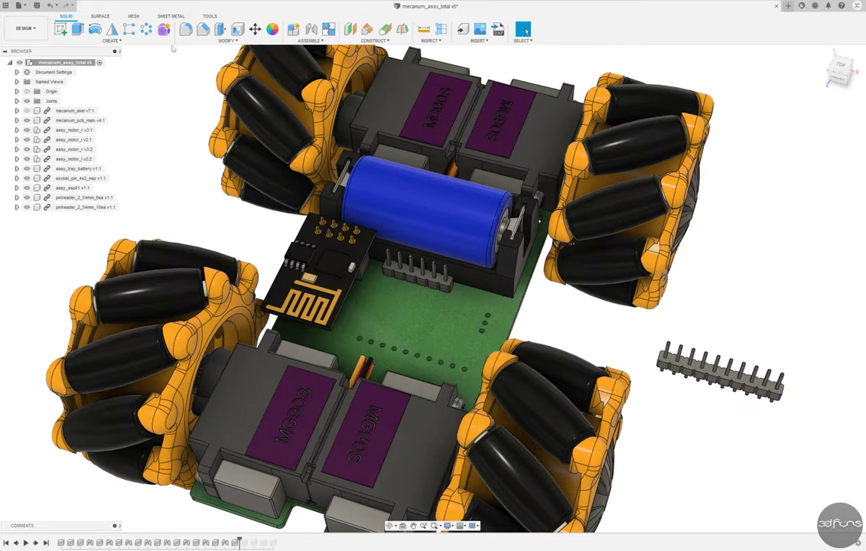
Joint the 10-pin header to the main PCB and bring the atmega328 board into the assembly.
{"action": "key", "text": "j"}
{"action": "scroll", "coordinate": [668, 406], "scroll_direction": "down", "scroll_amount": 3}
{"action": "scroll", "coordinate": [618, 295], "scroll_direction": "up", "scroll_amount": 10}
{"action": "left_click", "coordinate": [618, 295]}
{"action": "scroll", "coordinate": [618, 296], "scroll_direction": "down", "scroll_amount": 5}
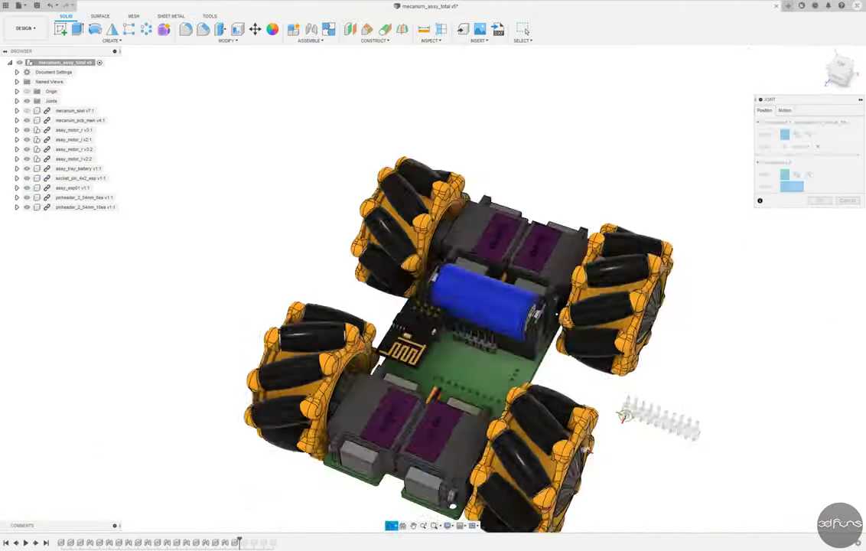
{"action": "scroll", "coordinate": [445, 367], "scroll_direction": "up", "scroll_amount": 5}
{"action": "left_click", "coordinate": [445, 367]}
{"action": "middle_click_drag", "start_coordinate": [459, 367], "coordinate": [439, 344], "text": "shift"}
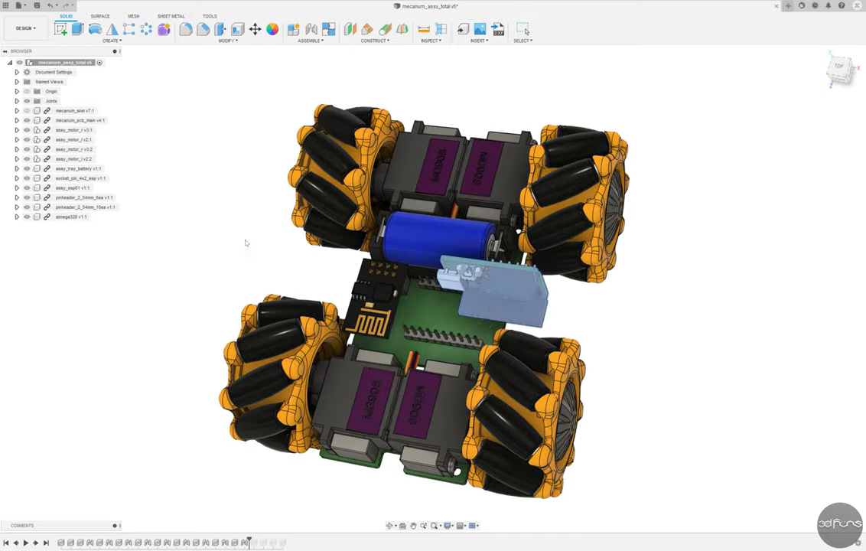
{"action": "mouse_move", "coordinate": [246, 242]}
{"action": "middle_mouse_down", "text": "shift"}
{"action": "mouse_move", "coordinate": [503, 290]}
{"action": "mouse_move", "coordinate": [453, 285]}
{"action": "mouse_move", "coordinate": [485, 296]}
{"action": "mouse_move", "coordinate": [348, 300]}
{"action": "middle_mouse_up", "text": "shift"}
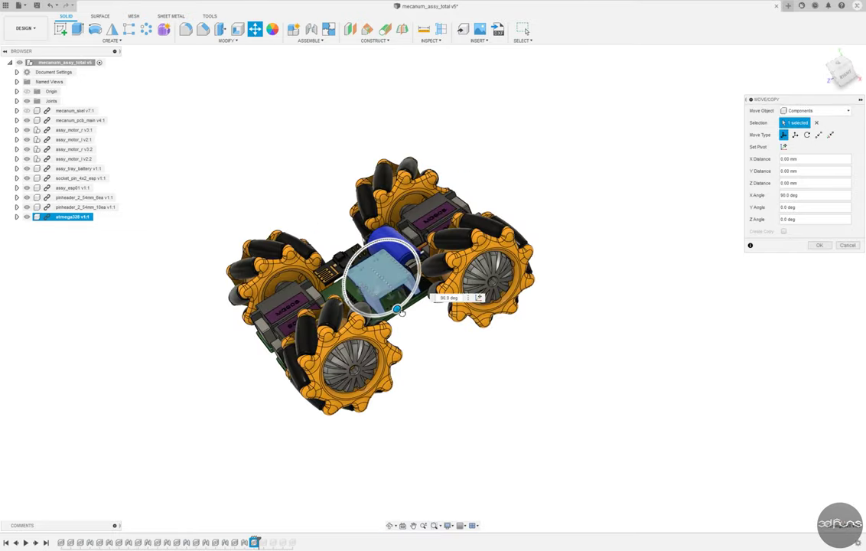
Confirm the atmega328 board's 90° rotation and bring it into a side view.
{"action": "middle_click_drag", "start_coordinate": [411, 334], "coordinate": [411, 273], "text": "shift"}
{"action": "left_click", "coordinate": [838, 244]}
{"action": "middle_click_drag", "start_coordinate": [509, 360], "coordinate": [536, 322], "text": "shift"}
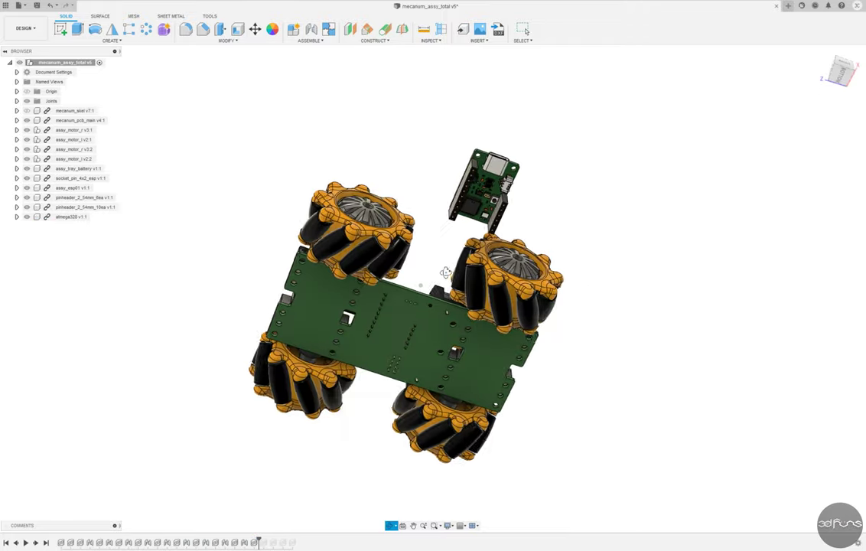
{"action": "scroll", "coordinate": [559, 265], "scroll_direction": "up", "scroll_amount": 5}
{"action": "middle_click_drag", "start_coordinate": [559, 264], "coordinate": [506, 279], "text": "shift"}
{"action": "scroll", "coordinate": [449, 301], "scroll_direction": "down", "scroll_amount": 5}
{"action": "mouse_move", "coordinate": [448, 302]}
{"action": "middle_mouse_down", "text": "shift"}
{"action": "mouse_move", "coordinate": [531, 341]}
{"action": "mouse_move", "coordinate": [491, 304]}
{"action": "mouse_move", "coordinate": [462, 311]}
{"action": "middle_mouse_up", "text": "shift"}
Joint the atmega328 onto the 10-pin header raised 2 mm, then save as v6.
{"action": "key", "text": "j"}
{"action": "scroll", "coordinate": [475, 306], "scroll_direction": "up", "scroll_amount": 5}
{"action": "scroll", "coordinate": [466, 310], "scroll_direction": "down", "scroll_amount": 5}
{"action": "scroll", "coordinate": [463, 311], "scroll_direction": "up", "scroll_amount": 5}
{"action": "scroll", "coordinate": [462, 310], "scroll_direction": "up", "scroll_amount": 3}
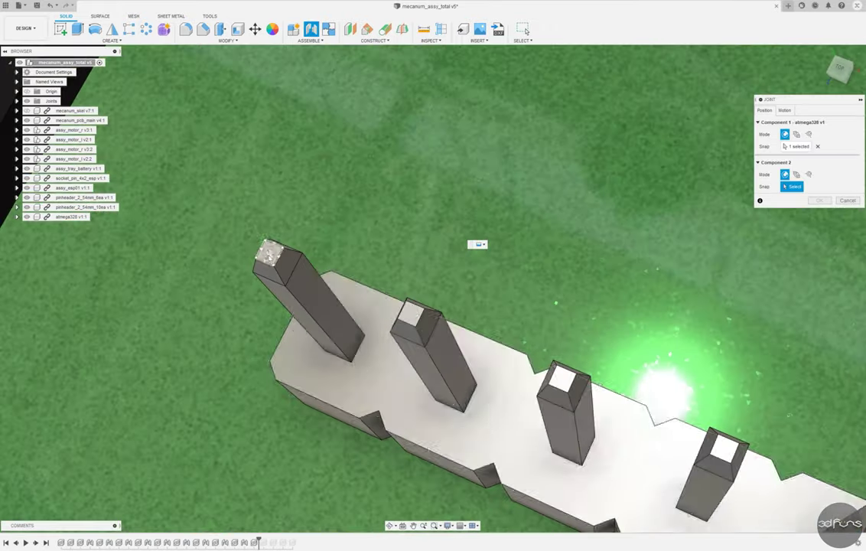
{"action": "left_click", "coordinate": [310, 326]}
{"action": "scroll", "coordinate": [310, 325], "scroll_direction": "down", "scroll_amount": 5}
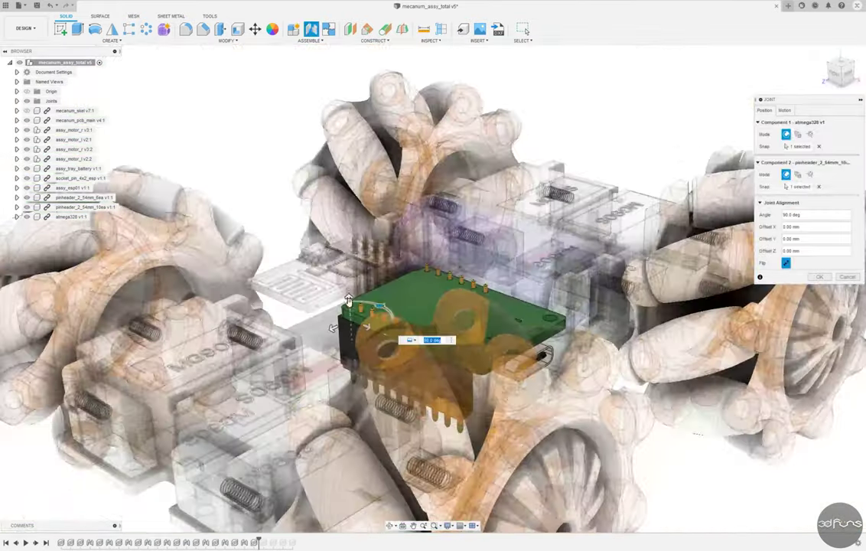
{"action": "middle_click_drag", "start_coordinate": [350, 335], "coordinate": [538, 450], "text": "shift"}
{"action": "left_click", "coordinate": [841, 74]}
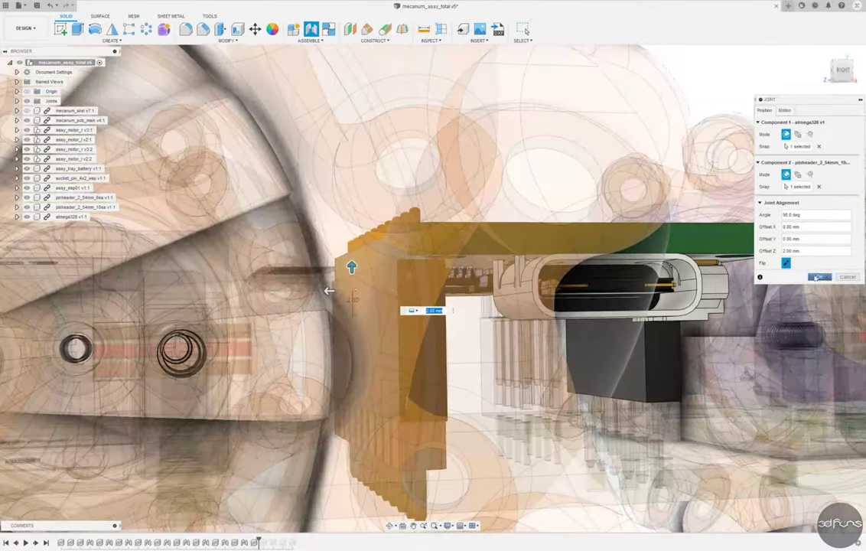
{"action": "left_click", "coordinate": [817, 277]}
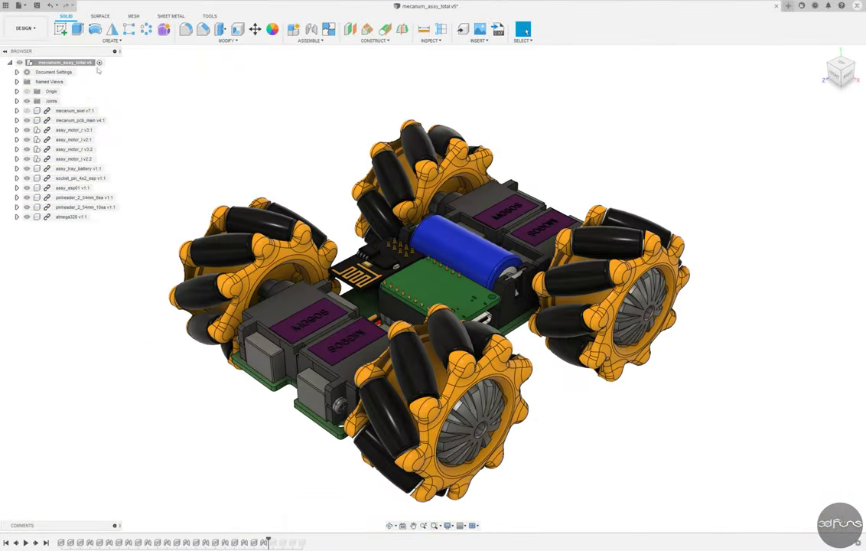
{"action": "key", "text": "ctrl+s"}
{"action": "left_click", "coordinate": [370, 285]}
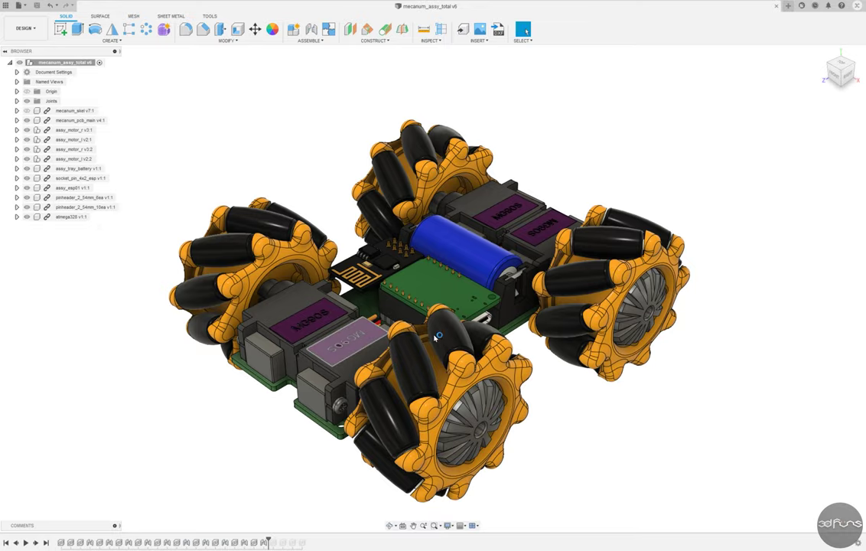
Insert the sw_sk12d07vg4 switch and rotate it -90° about X into position on the robot.
{"action": "mouse_move", "coordinate": [437, 337]}
{"action": "middle_mouse_down", "text": "shift"}
{"action": "mouse_move", "coordinate": [420, 273]}
{"action": "mouse_move", "coordinate": [392, 422]}
{"action": "middle_mouse_up", "text": "shift"}
{"action": "scroll", "coordinate": [257, 385], "scroll_direction": "up", "scroll_amount": 5}
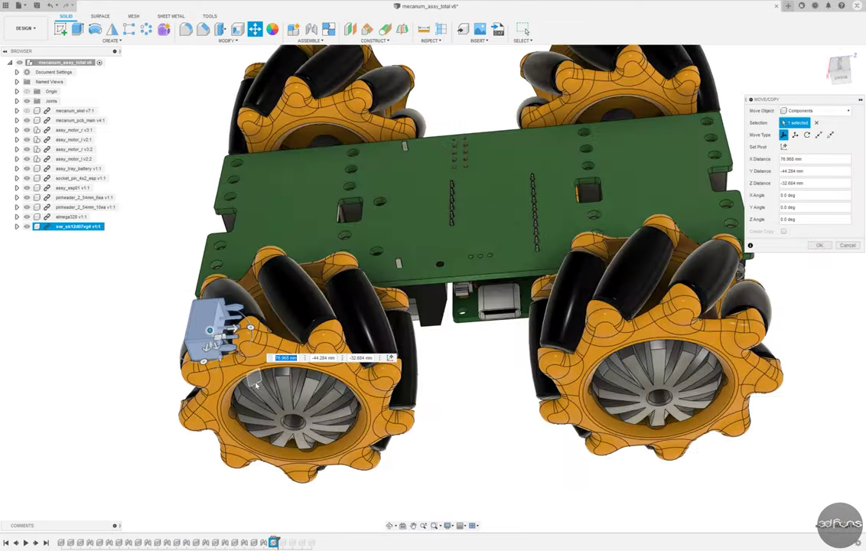
{"action": "scroll", "coordinate": [253, 393], "scroll_direction": "down", "scroll_amount": 3}
{"action": "middle_click_drag", "start_coordinate": [252, 393], "coordinate": [229, 230], "text": "shift"}
{"action": "left_click_drag", "start_coordinate": [229, 203], "coordinate": [180, 283]}
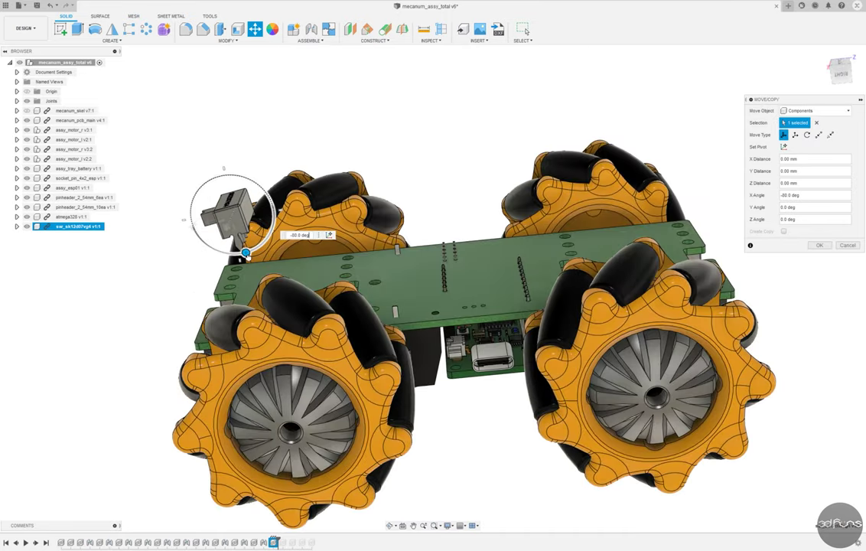
{"action": "middle_click_drag", "start_coordinate": [180, 283], "coordinate": [237, 381], "text": "shift"}
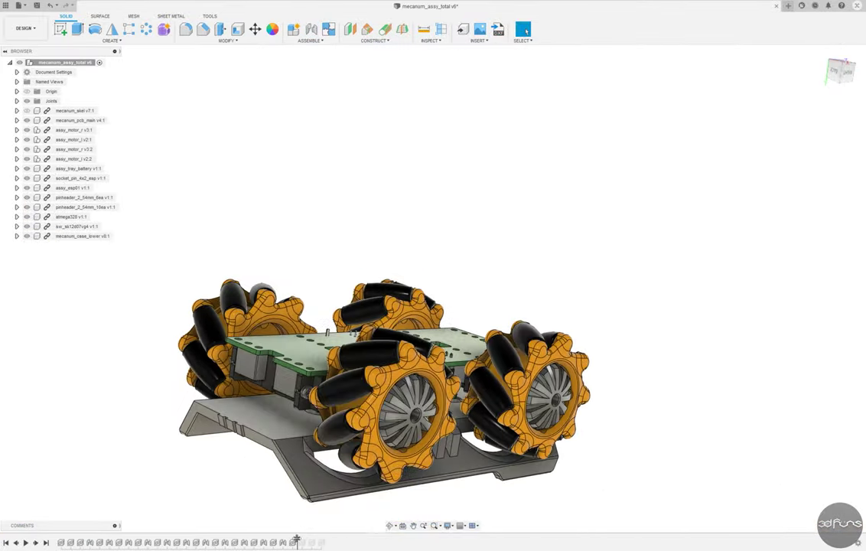
Adjust the timeline and hide every component except mecanum_case_base.
{"action": "mouse_move", "coordinate": [290, 542]}
{"action": "left_mouse_down"}
{"action": "mouse_move", "coordinate": [306, 542]}
{"action": "mouse_move", "coordinate": [297, 542]}
{"action": "left_mouse_up"}
{"action": "middle_click_drag", "start_coordinate": [272, 513], "coordinate": [219, 397], "text": "shift"}
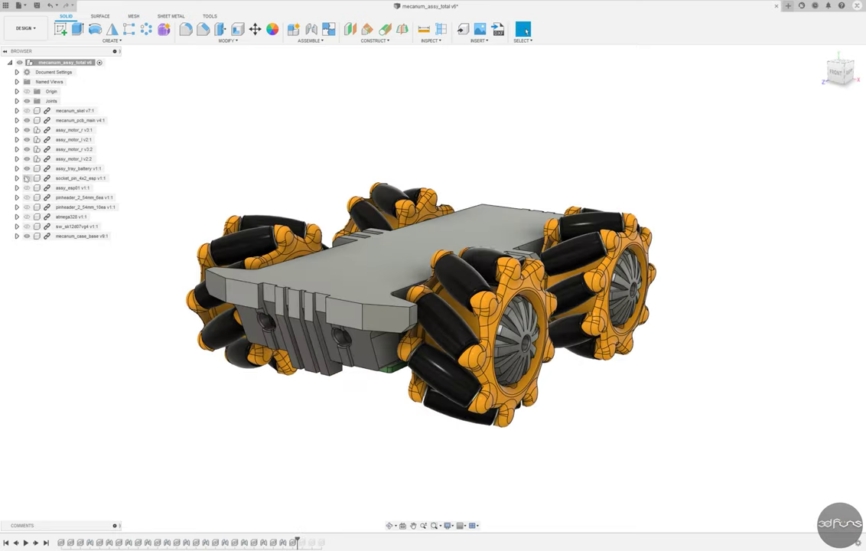
{"action": "left_click_drag", "start_coordinate": [27, 177], "coordinate": [27, 111]}
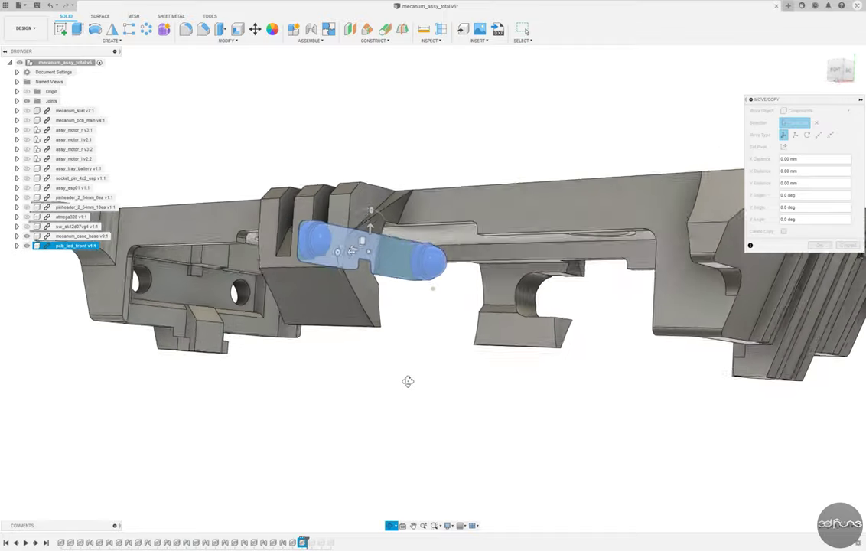
Rotate the pcb_led_front board to -175° about Z and 175° about Y.
{"action": "mouse_move", "coordinate": [368, 223]}
{"action": "left_mouse_down"}
{"action": "mouse_move", "coordinate": [362, 304]}
{"action": "mouse_move", "coordinate": [270, 400]}
{"action": "left_mouse_up"}
{"action": "left_click_drag", "start_coordinate": [257, 469], "coordinate": [146, 445]}
{"action": "key", "text": "Return"}
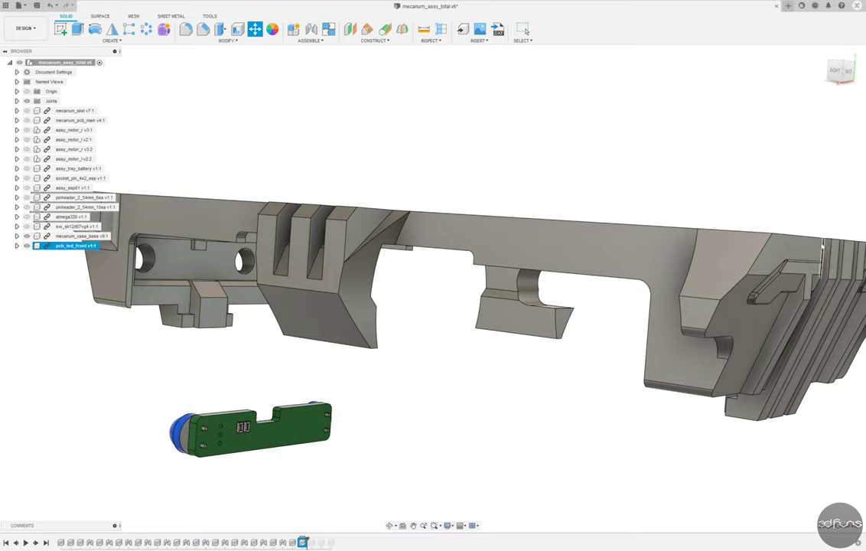
{"action": "scroll", "coordinate": [474, 170], "scroll_direction": "down", "scroll_amount": 3}
{"action": "middle_click_drag", "start_coordinate": [473, 170], "coordinate": [473, 176], "text": "shift"}
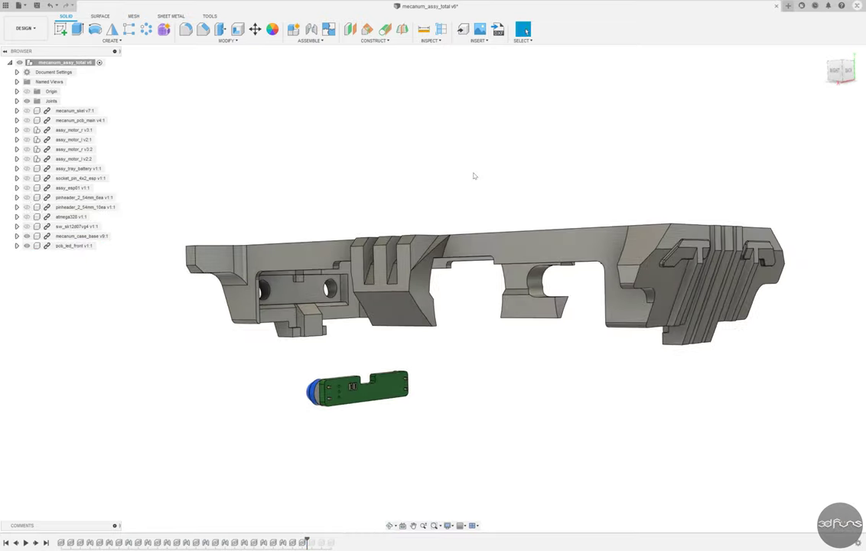
Joint the LED board into the case base's front slot, then insert a mecanum_magnetic part.
{"action": "left_click", "coordinate": [310, 30]}
{"action": "mouse_move", "coordinate": [300, 390]}
{"action": "middle_mouse_down", "text": "shift"}
{"action": "mouse_move", "coordinate": [357, 379]}
{"action": "mouse_move", "coordinate": [517, 386]}
{"action": "middle_mouse_up", "text": "shift"}
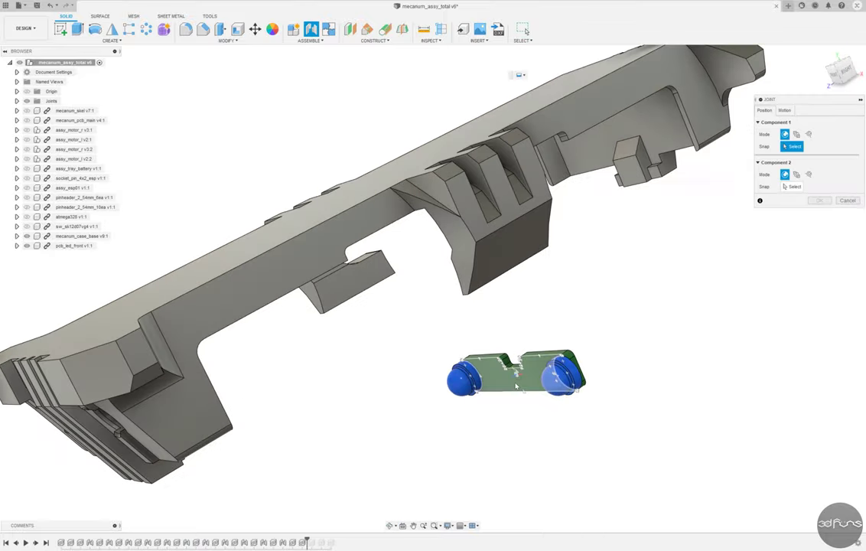
{"action": "left_click", "coordinate": [548, 380]}
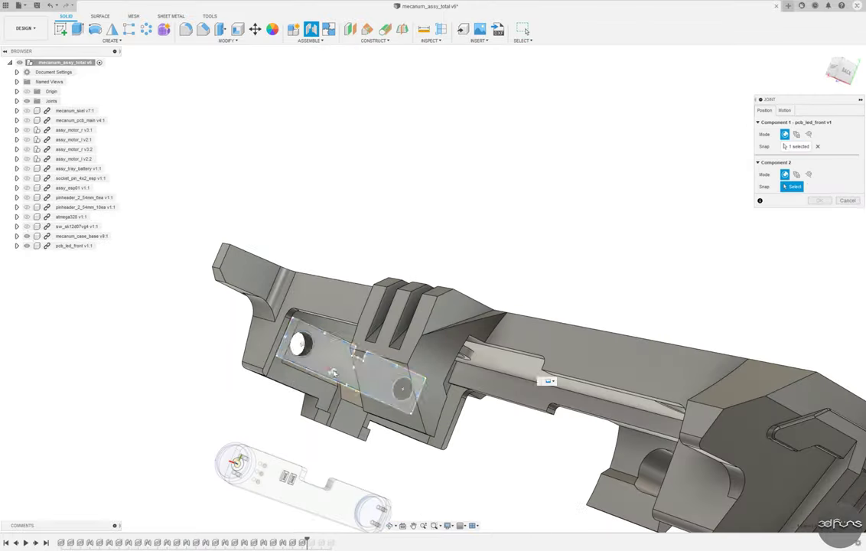
{"action": "left_click", "coordinate": [333, 373]}
{"action": "key", "text": "Return"}
{"action": "mouse_move", "coordinate": [488, 296]}
{"action": "middle_mouse_down", "text": "shift"}
{"action": "mouse_move", "coordinate": [770, 271]}
{"action": "mouse_move", "coordinate": [527, 31]}
{"action": "mouse_move", "coordinate": [330, 237]}
{"action": "middle_mouse_up", "text": "shift"}
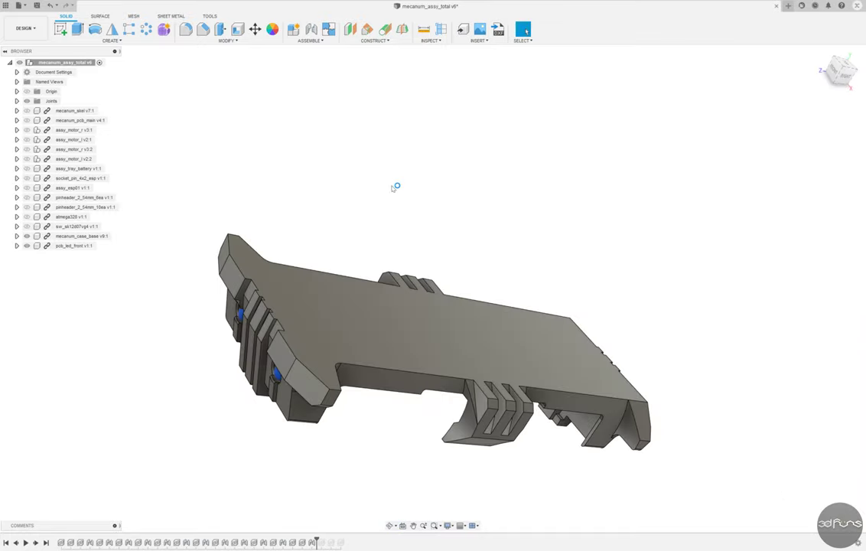
{"action": "mouse_move", "coordinate": [394, 187]}
{"action": "middle_mouse_down", "text": "shift"}
{"action": "mouse_move", "coordinate": [434, 218]}
{"action": "mouse_move", "coordinate": [436, 352]}
{"action": "middle_mouse_up", "text": "shift"}
Joint the first magnet into its hole in the lower case.
{"action": "key", "text": "Return"}
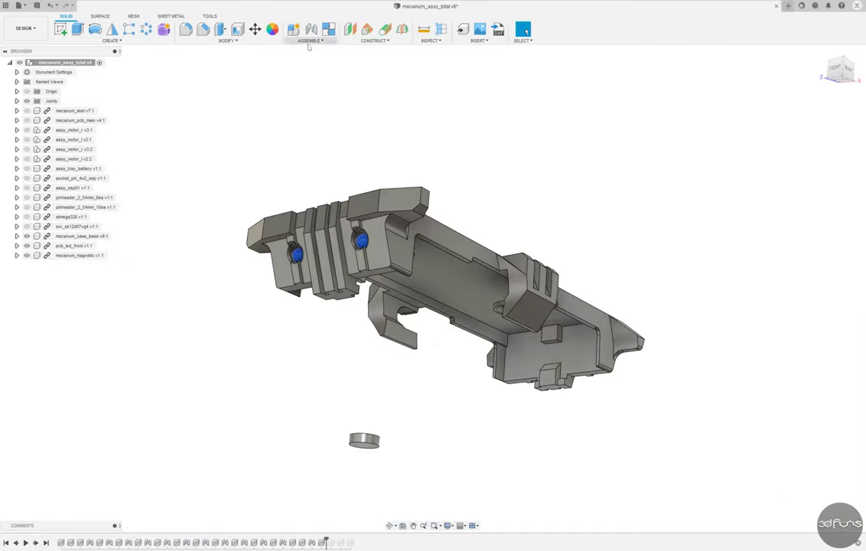
{"action": "left_click", "coordinate": [310, 29]}
{"action": "mouse_move", "coordinate": [383, 153]}
{"action": "middle_mouse_down", "text": "shift"}
{"action": "mouse_move", "coordinate": [518, 77]}
{"action": "mouse_move", "coordinate": [385, 456]}
{"action": "middle_mouse_up", "text": "shift"}
{"action": "scroll", "coordinate": [388, 297], "scroll_direction": "up", "scroll_amount": 3}
{"action": "left_click", "coordinate": [388, 296]}
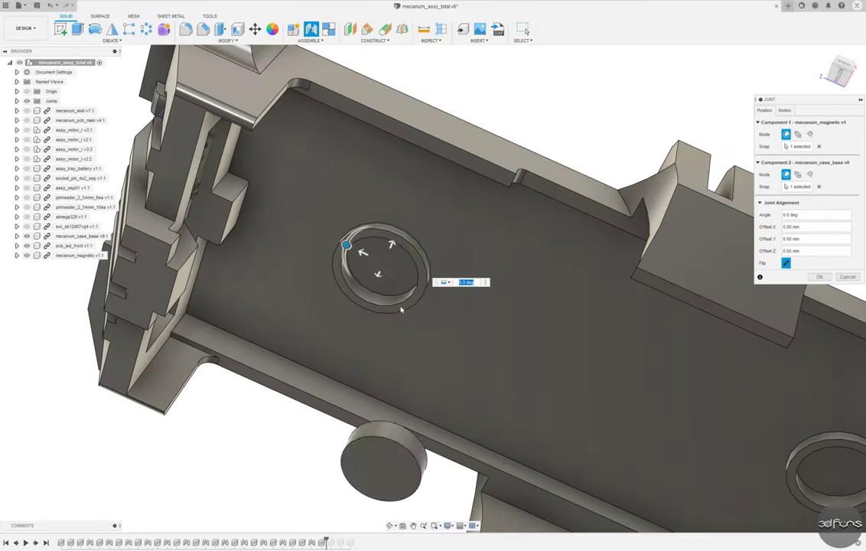
{"action": "key", "text": "Return"}
{"action": "scroll", "coordinate": [459, 321], "scroll_direction": "down", "scroll_amount": 5}
{"action": "scroll", "coordinate": [470, 348], "scroll_direction": "up", "scroll_amount": 2}
Paste a second magnet copy and joint it into the other case hole.
{"action": "key", "text": "ctrl+v"}
{"action": "middle_click_drag", "start_coordinate": [470, 348], "coordinate": [460, 306], "text": "shift"}
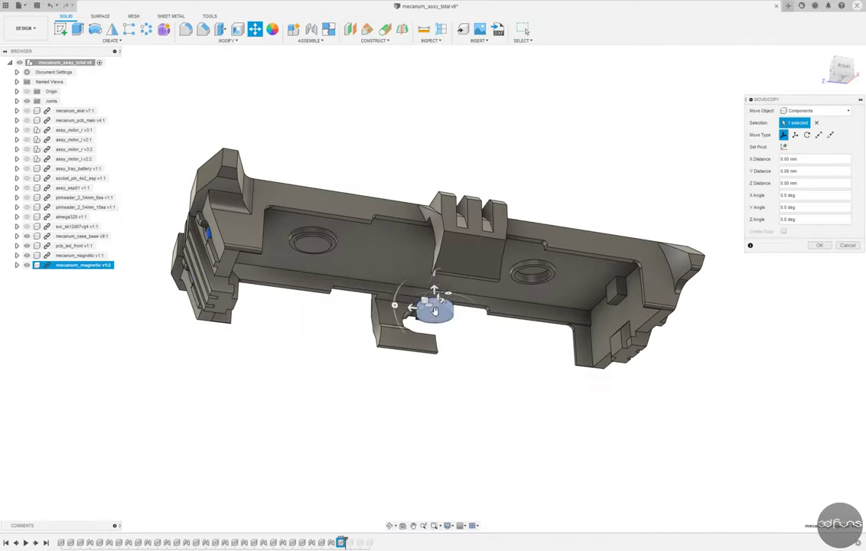
{"action": "left_click", "coordinate": [811, 245]}
{"action": "key", "text": "j"}
{"action": "middle_click_drag", "start_coordinate": [803, 238], "coordinate": [605, 459], "text": "shift"}
{"action": "scroll", "coordinate": [449, 431], "scroll_direction": "up", "scroll_amount": 3}
{"action": "mouse_move", "coordinate": [449, 431]}
{"action": "middle_mouse_down", "text": "shift"}
{"action": "mouse_move", "coordinate": [489, 276]}
{"action": "mouse_move", "coordinate": [451, 141]}
{"action": "middle_mouse_up", "text": "shift"}
{"action": "left_click", "coordinate": [493, 275]}
{"action": "key", "text": "Return"}
{"action": "scroll", "coordinate": [503, 247], "scroll_direction": "down", "scroll_amount": 5}
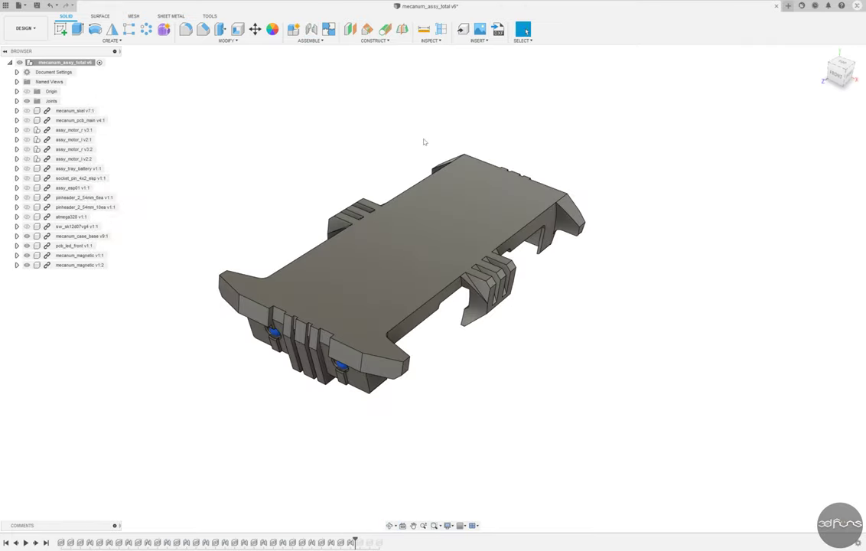
Show the lower case and seat a third magnet copy in its round hole.
{"action": "left_click_drag", "start_coordinate": [355, 538], "coordinate": [364, 539]}
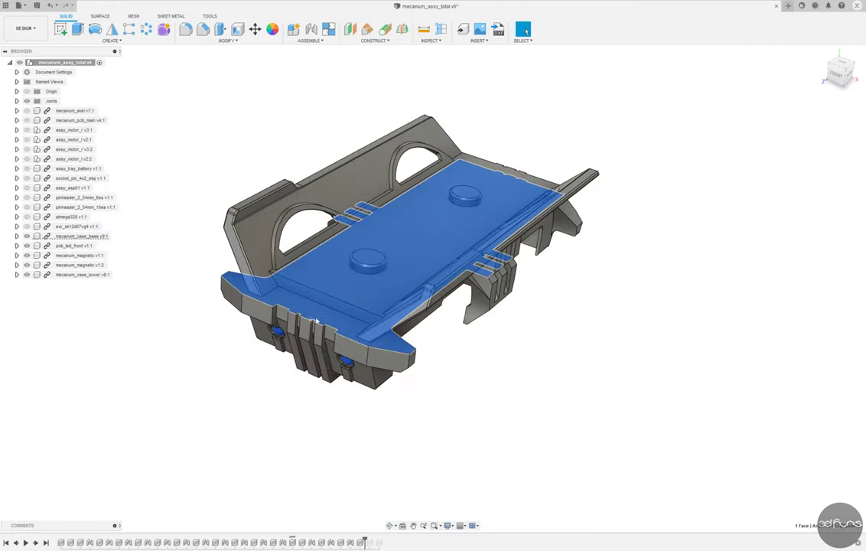
{"action": "left_click", "coordinate": [28, 245]}
{"action": "left_click", "coordinate": [27, 256]}
{"action": "middle_click_drag", "start_coordinate": [296, 396], "coordinate": [268, 293], "text": "shift"}
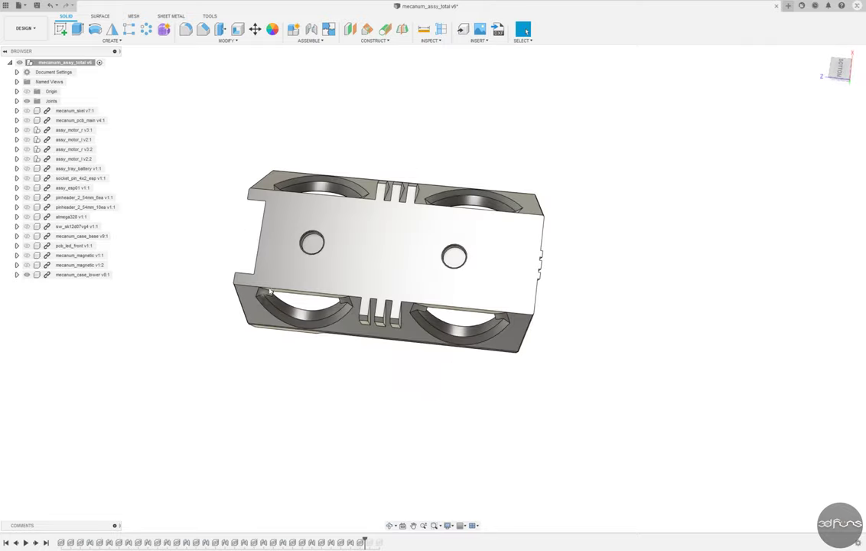
{"action": "key", "text": "ctrl+v"}
{"action": "middle_click_drag", "start_coordinate": [352, 224], "coordinate": [431, 228], "text": "shift"}
{"action": "key", "text": "Return"}
{"action": "key", "text": "j"}
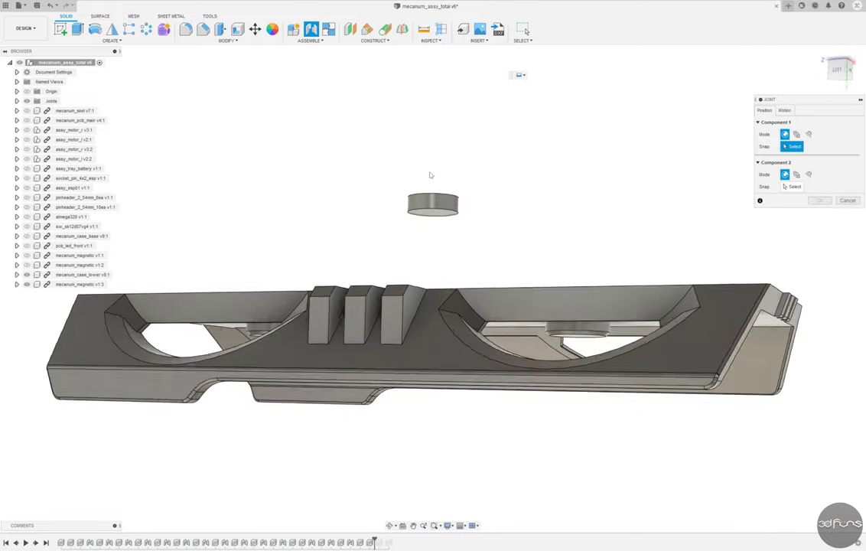
{"action": "scroll", "coordinate": [503, 256], "scroll_direction": "up", "scroll_amount": 3}
{"action": "left_click", "coordinate": [374, 272]}
{"action": "key", "text": "Return"}
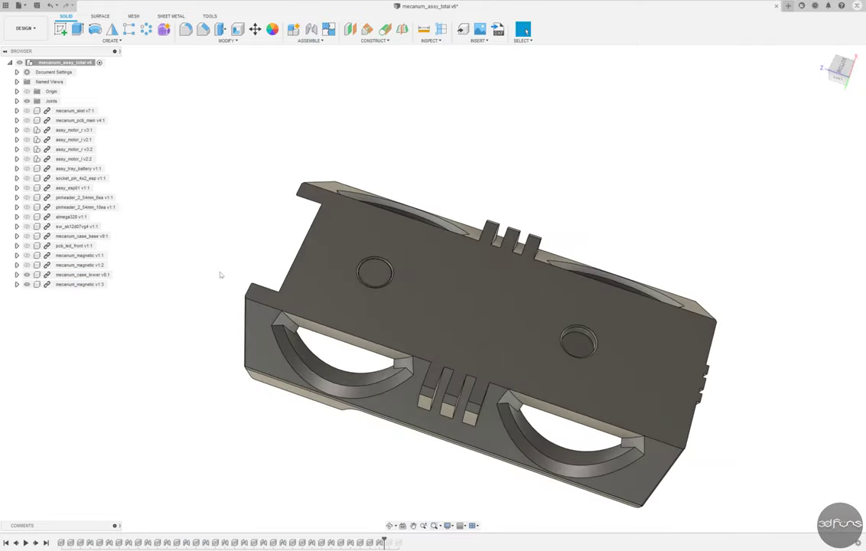
Paste a fourth magnet and joint it into the remaining hole.
{"action": "key", "text": "ctrl+v"}
{"action": "key", "text": "j"}
{"action": "left_click", "coordinate": [444, 309]}
{"action": "mouse_move", "coordinate": [443, 309]}
{"action": "middle_mouse_down", "text": "shift"}
{"action": "mouse_move", "coordinate": [459, 230]}
{"action": "mouse_move", "coordinate": [490, 291]}
{"action": "middle_mouse_up", "text": "shift"}
{"action": "left_click", "coordinate": [528, 340]}
{"action": "key", "text": "Return"}
{"action": "mouse_move", "coordinate": [372, 245]}
{"action": "middle_mouse_down", "text": "shift"}
{"action": "mouse_move", "coordinate": [796, 83]}
{"action": "mouse_move", "coordinate": [727, 145]}
{"action": "middle_mouse_up", "text": "shift"}
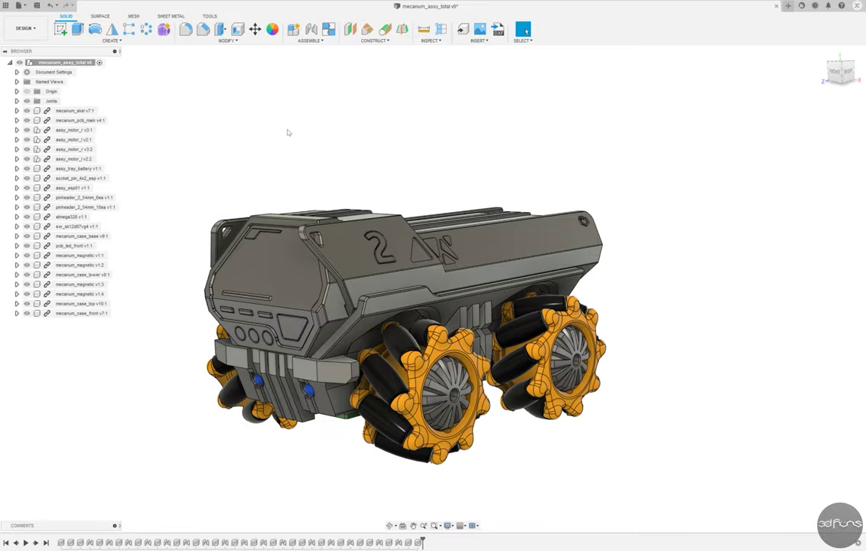
Orbit the robot upside down and zoom in on the green main PCB.
{"action": "mouse_move", "coordinate": [286, 131]}
{"action": "middle_mouse_down", "text": "shift"}
{"action": "mouse_move", "coordinate": [348, 118]}
{"action": "mouse_move", "coordinate": [317, 71]}
{"action": "mouse_move", "coordinate": [339, 67]}
{"action": "mouse_move", "coordinate": [298, 326]}
{"action": "mouse_move", "coordinate": [708, 250]}
{"action": "mouse_move", "coordinate": [696, 284]}
{"action": "mouse_move", "coordinate": [690, 253]}
{"action": "mouse_move", "coordinate": [815, 303]}
{"action": "mouse_move", "coordinate": [714, 204]}
{"action": "middle_mouse_up", "text": "shift"}
{"action": "scroll", "coordinate": [339, 67], "scroll_direction": "up", "scroll_amount": 3}
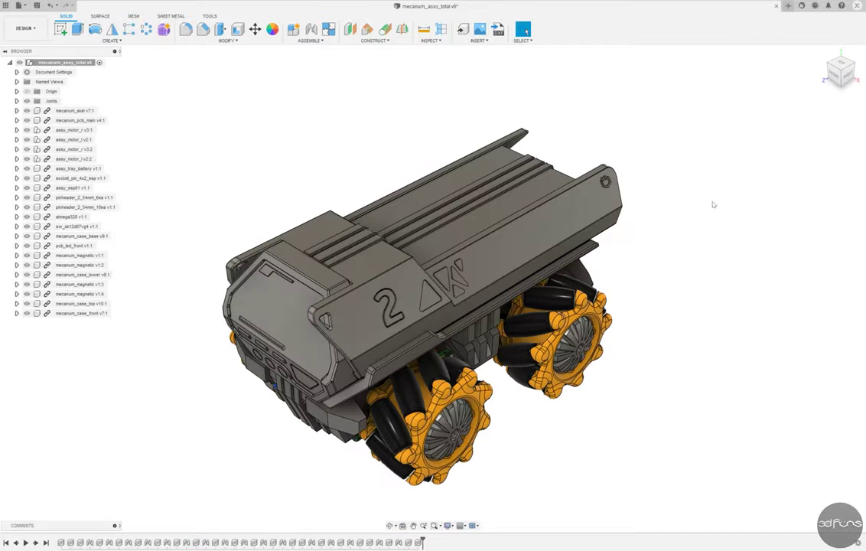
{"action": "mouse_move", "coordinate": [488, 451]}
{"action": "middle_mouse_down", "text": "shift"}
{"action": "mouse_move", "coordinate": [381, 313]}
{"action": "mouse_move", "coordinate": [538, 355]}
{"action": "mouse_move", "coordinate": [534, 297]}
{"action": "mouse_move", "coordinate": [387, 278]}
{"action": "middle_mouse_up", "text": "shift"}
{"action": "scroll", "coordinate": [381, 314], "scroll_direction": "up", "scroll_amount": 3}
{"action": "scroll", "coordinate": [535, 296], "scroll_direction": "down", "scroll_amount": 5}
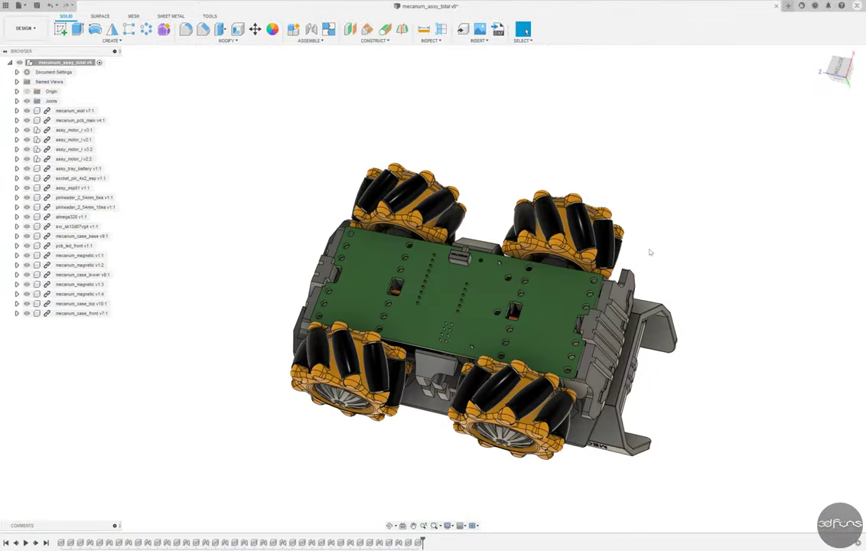
{"action": "scroll", "coordinate": [387, 278], "scroll_direction": "up", "scroll_amount": 5}
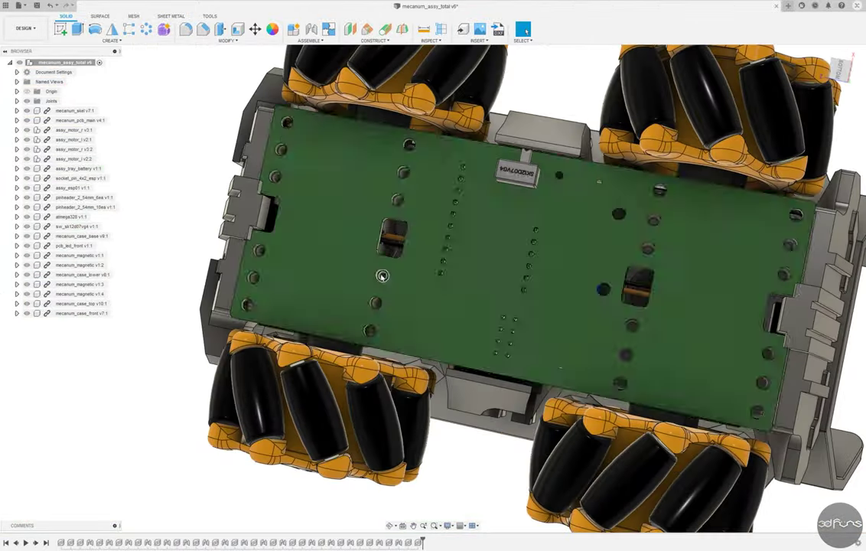
{"action": "middle_click_drag", "start_coordinate": [159, 323], "coordinate": [166, 325], "text": "shift"}
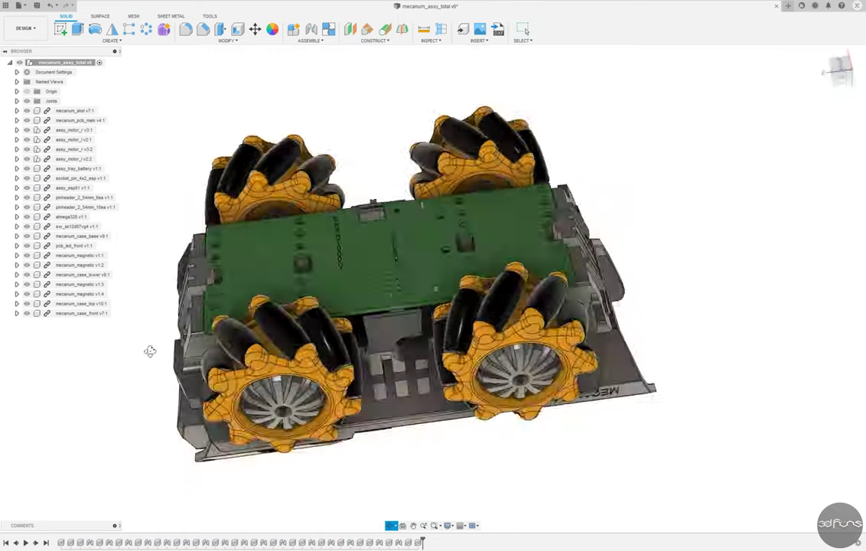
{"action": "middle_click_drag", "start_coordinate": [149, 352], "coordinate": [136, 384], "text": "shift"}
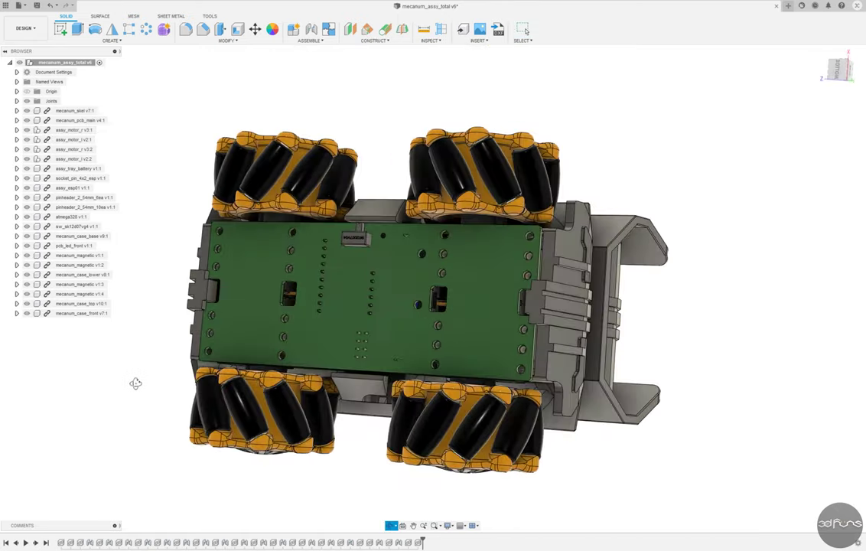
Insert screw_m25_l6, flip it upside down, and joint it into a PCB mounting hole.
{"action": "left_click_drag", "start_coordinate": [53, 378], "coordinate": [387, 280]}
{"action": "middle_click_drag", "start_coordinate": [386, 280], "coordinate": [222, 219], "text": "shift"}
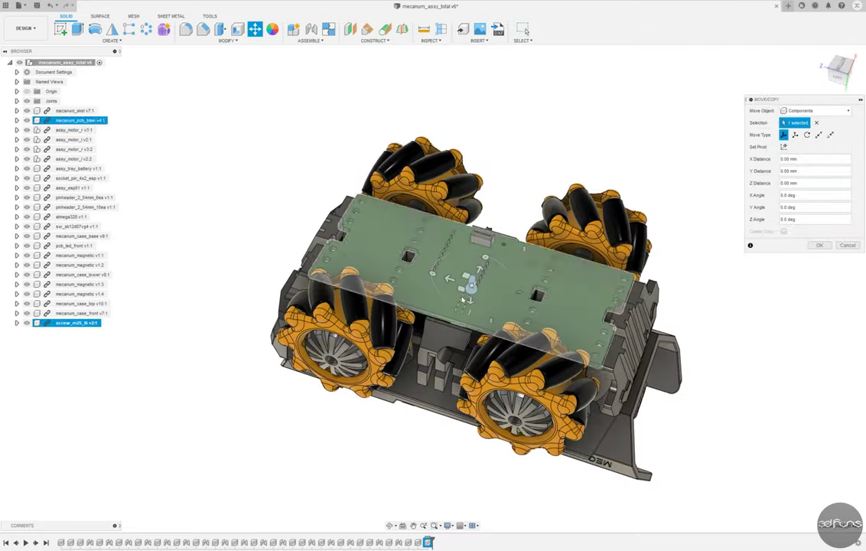
{"action": "scroll", "coordinate": [222, 219], "scroll_direction": "up", "scroll_amount": 3}
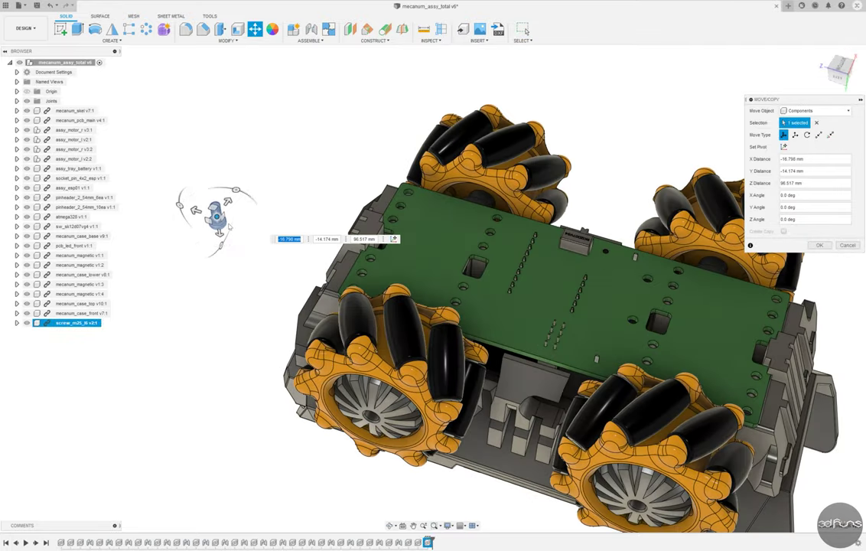
{"action": "left_click", "coordinate": [815, 246]}
{"action": "key", "text": "j"}
{"action": "left_click", "coordinate": [272, 243]}
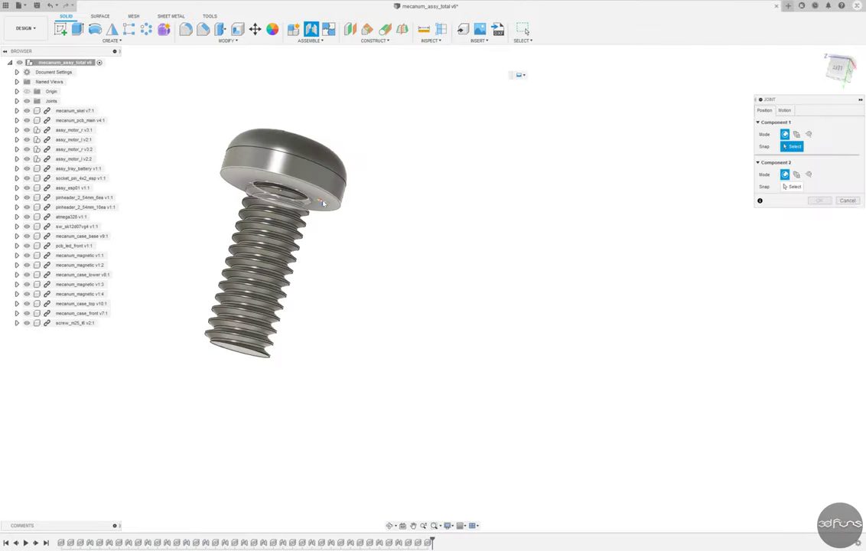
{"action": "left_click", "coordinate": [323, 203]}
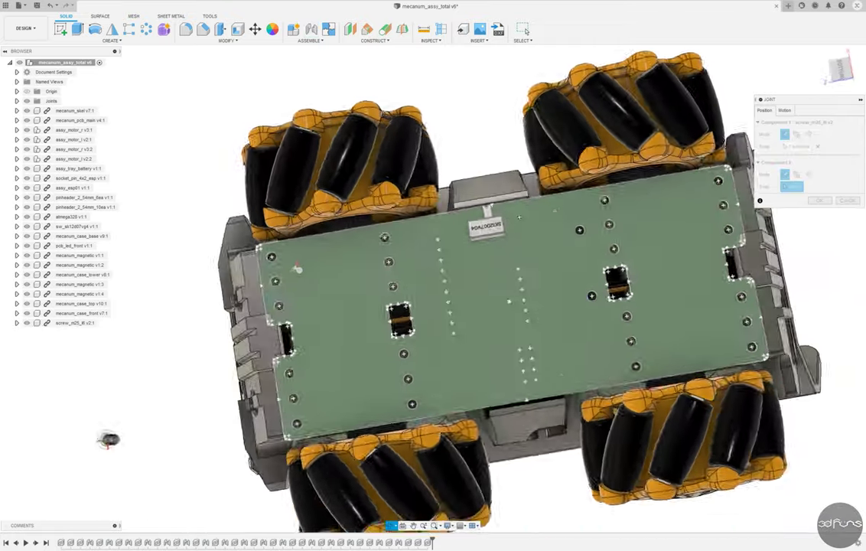
{"action": "left_click", "coordinate": [297, 269]}
{"action": "left_click", "coordinate": [820, 277]}
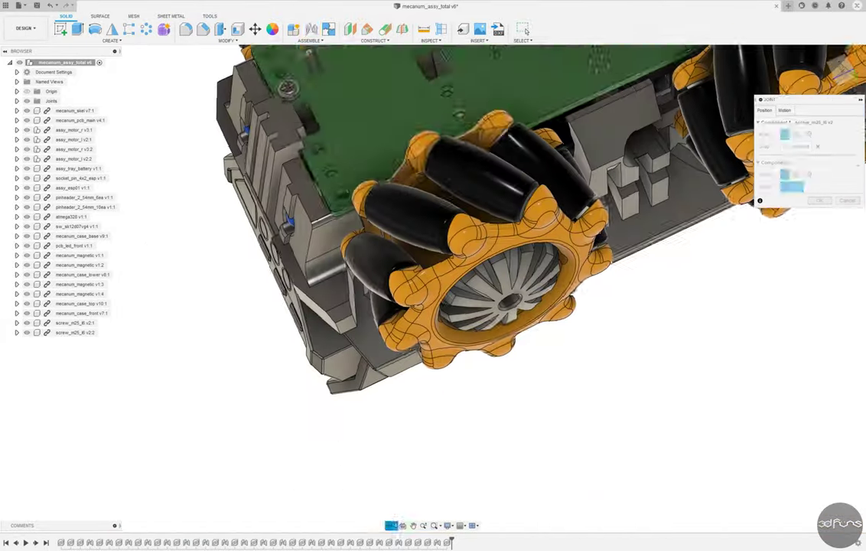
Seat the second and third screws in the next PCB mounting holes.
{"action": "left_click", "coordinate": [280, 115]}
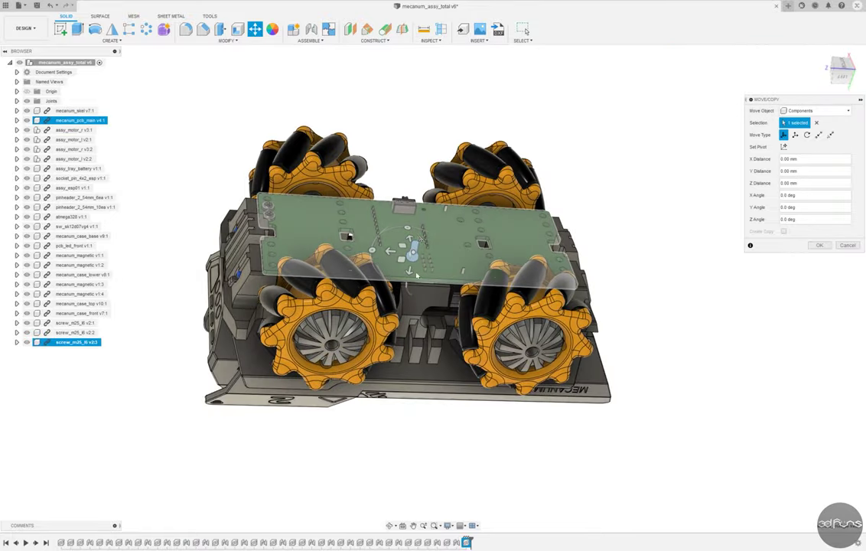
{"action": "middle_click_drag", "start_coordinate": [417, 275], "coordinate": [377, 258], "text": "shift"}
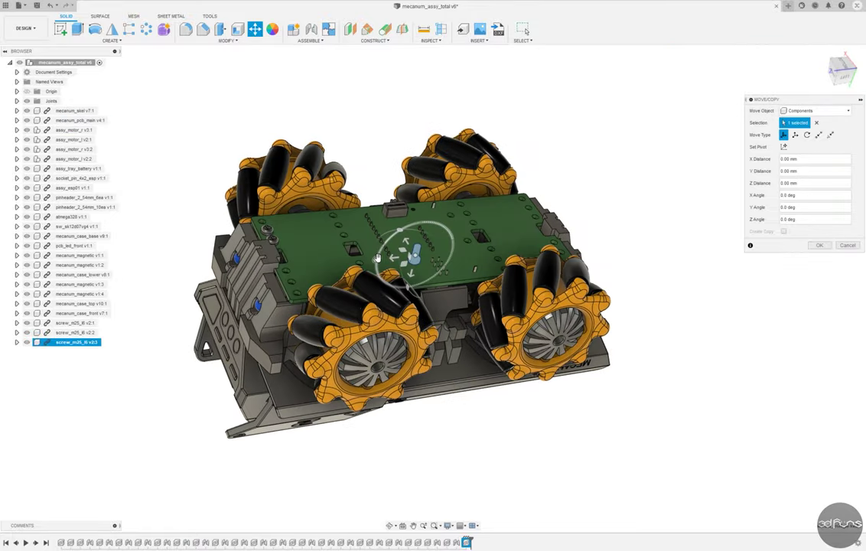
{"action": "key", "text": "Return"}
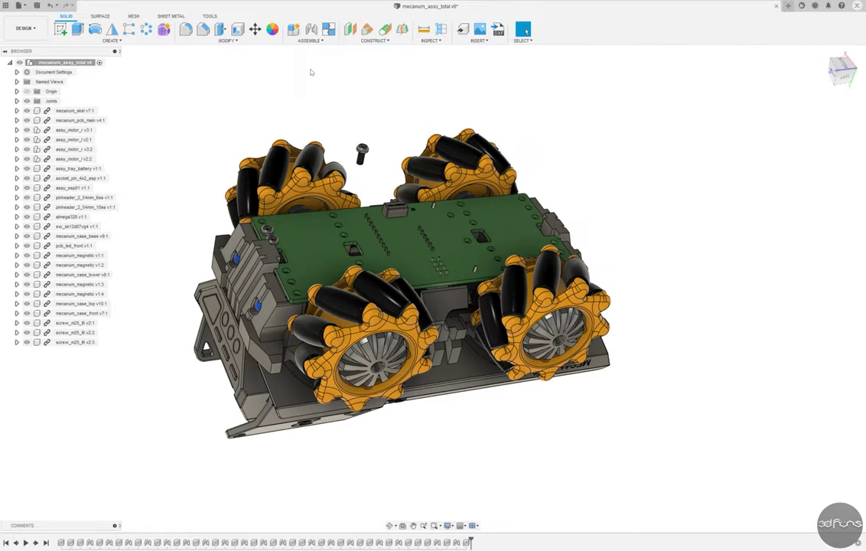
{"action": "key", "text": "j"}
{"action": "left_click", "coordinate": [362, 153]}
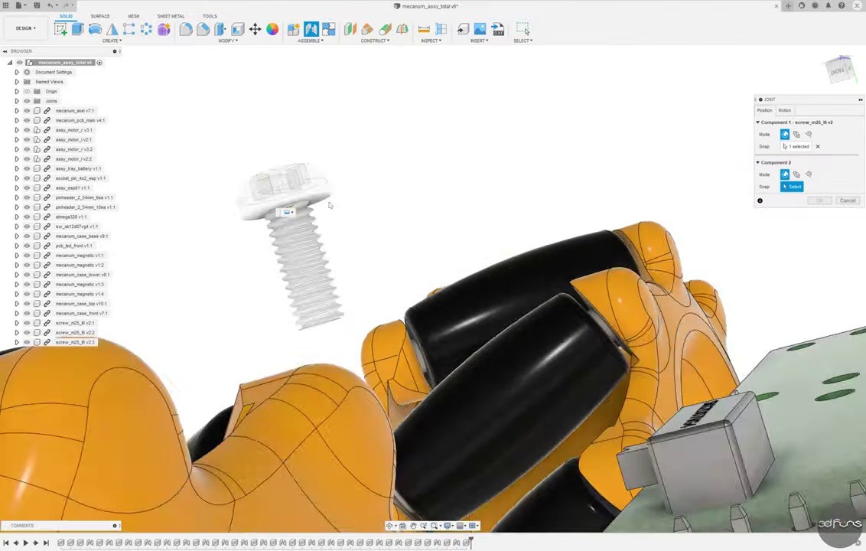
{"action": "middle_click_drag", "start_coordinate": [329, 205], "coordinate": [428, 191], "text": "shift"}
{"action": "scroll", "coordinate": [428, 229], "scroll_direction": "up", "scroll_amount": 5}
{"action": "left_click", "coordinate": [295, 394]}
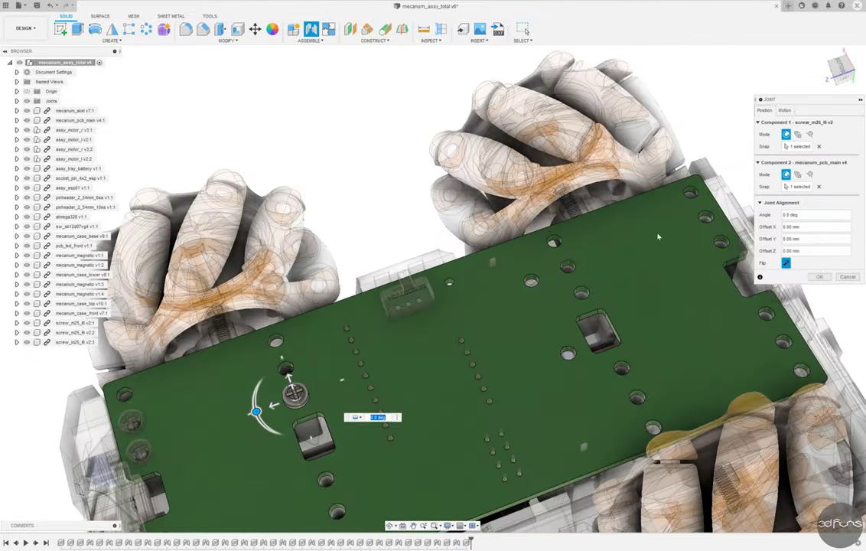
{"action": "key", "text": "Return"}
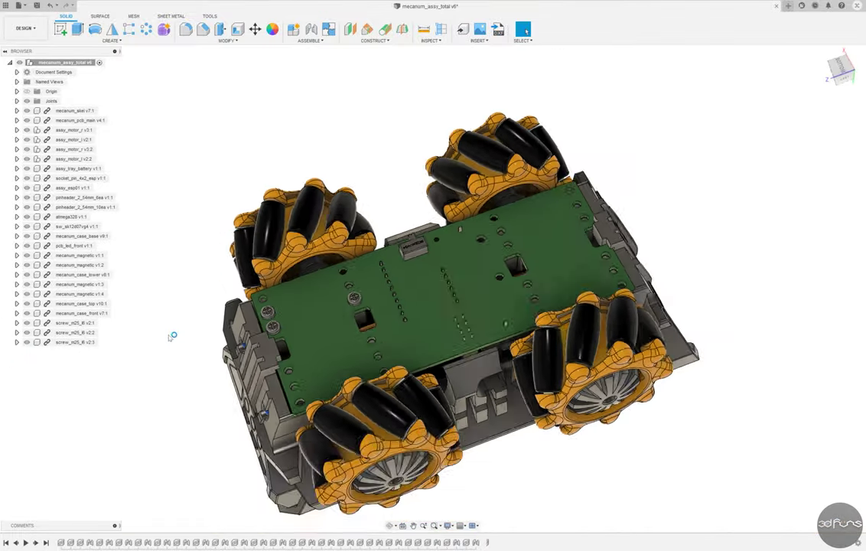
Paste a fourth screw and joint it into the last PCB hole.
{"action": "key", "text": "ctrl+v"}
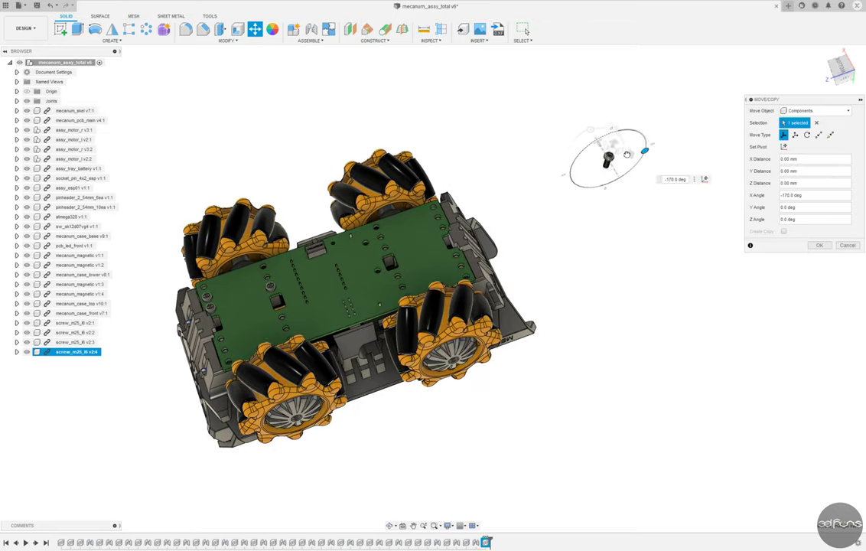
{"action": "left_click", "coordinate": [819, 245]}
{"action": "key", "text": "j"}
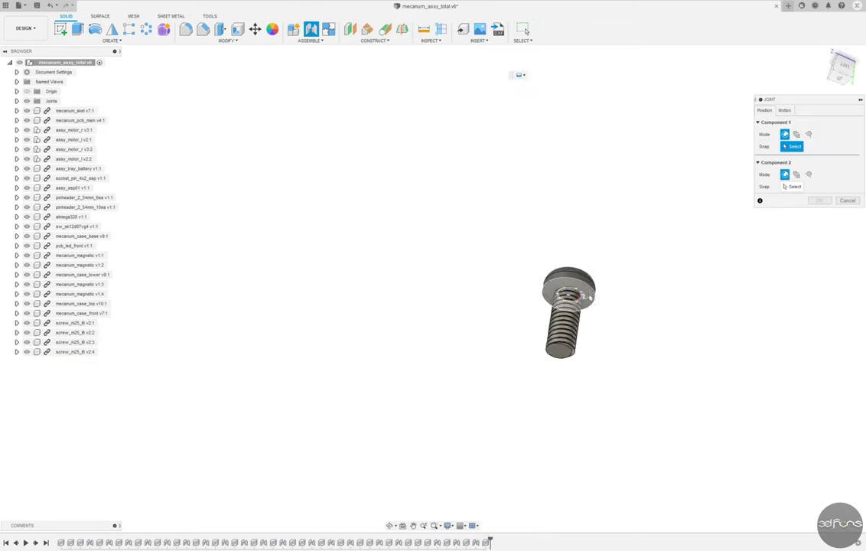
{"action": "left_click", "coordinate": [584, 306]}
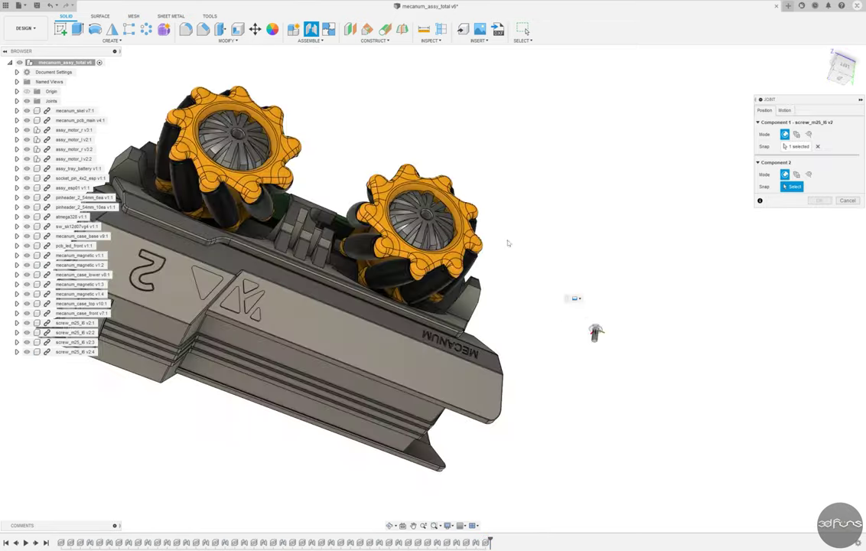
{"action": "left_click", "coordinate": [162, 296]}
{"action": "left_click", "coordinate": [819, 277]}
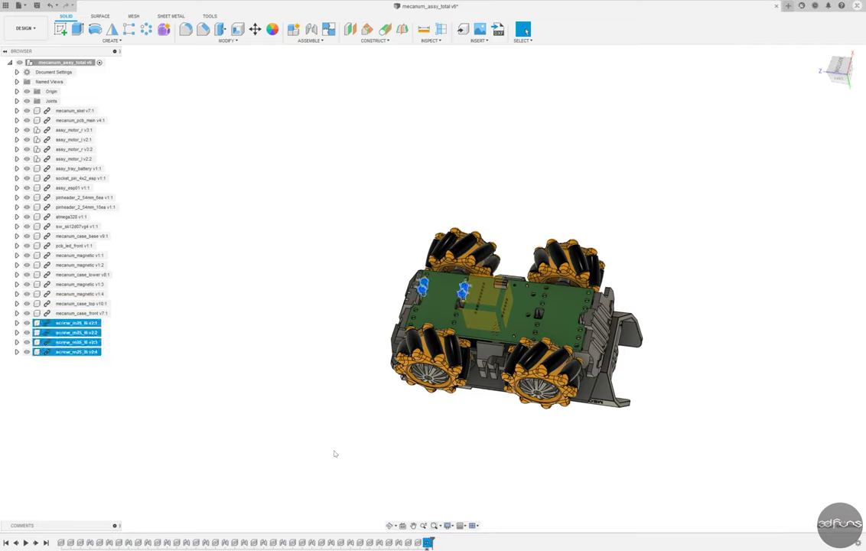
{"action": "left_click", "coordinate": [112, 29]}
{"action": "left_click", "coordinate": [75, 333]}
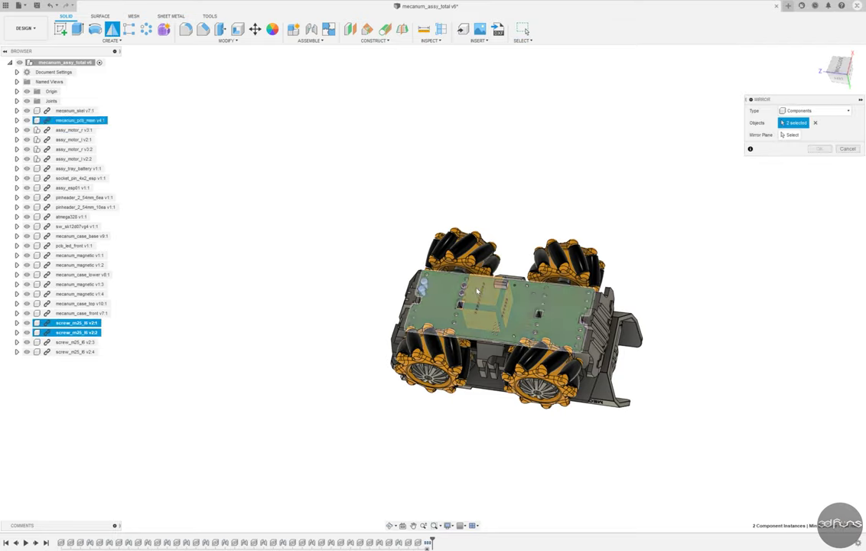
{"action": "left_click", "coordinate": [75, 343]}
{"action": "left_click", "coordinate": [75, 351]}
{"action": "left_click", "coordinate": [792, 135]}
{"action": "scroll", "coordinate": [459, 337], "scroll_direction": "down", "scroll_amount": 5}
{"action": "left_click", "coordinate": [446, 348]}
{"action": "key", "text": "Return"}
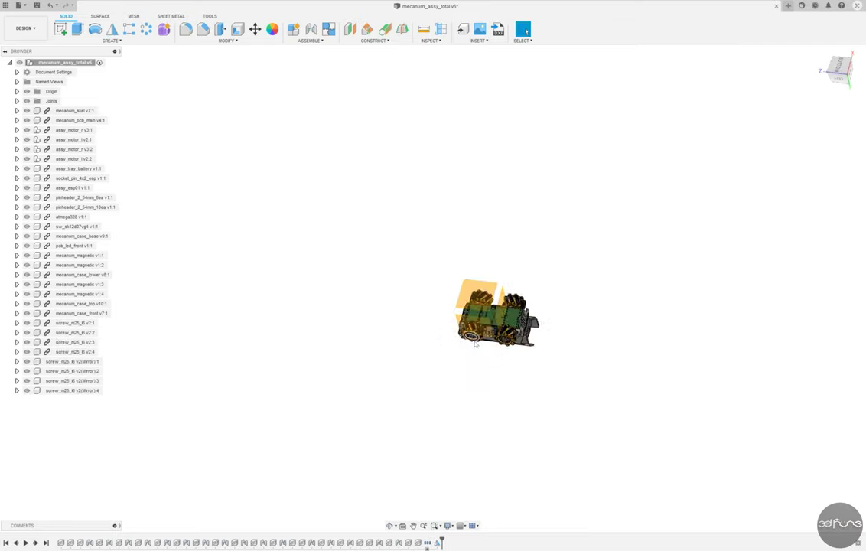
{"action": "scroll", "coordinate": [446, 348], "scroll_direction": "up", "scroll_amount": 8}
{"action": "key", "text": "Return"}
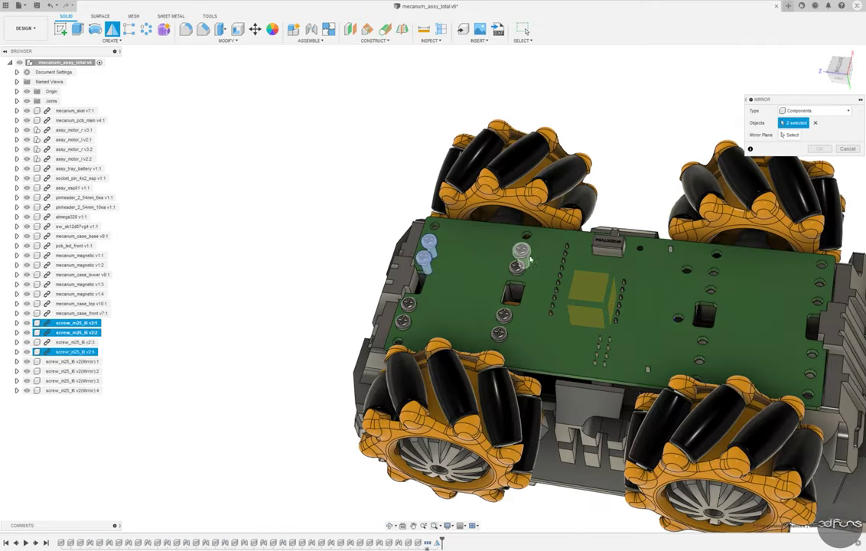
{"action": "scroll", "coordinate": [658, 268], "scroll_direction": "down", "scroll_amount": 5}
{"action": "middle_click_drag", "start_coordinate": [658, 268], "coordinate": [775, 290], "text": "shift"}
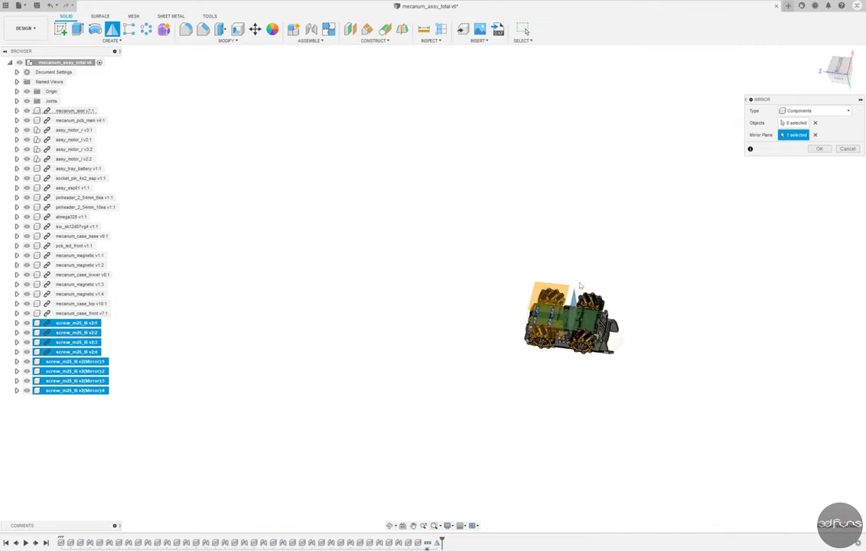
{"action": "scroll", "coordinate": [775, 290], "scroll_direction": "up", "scroll_amount": 5}
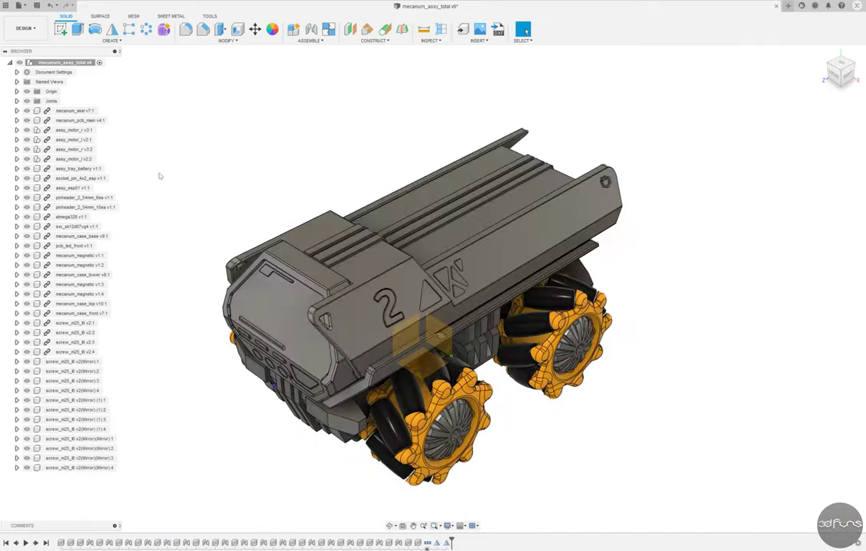
{"action": "key", "text": "ctrl+s"}
{"action": "left_click", "coordinate": [356, 288]}
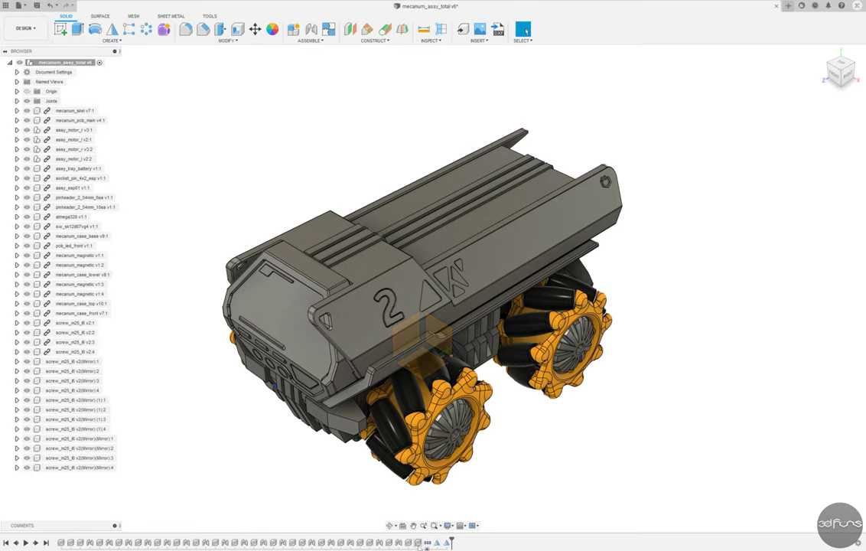
{"action": "left_click", "coordinate": [553, 449]}
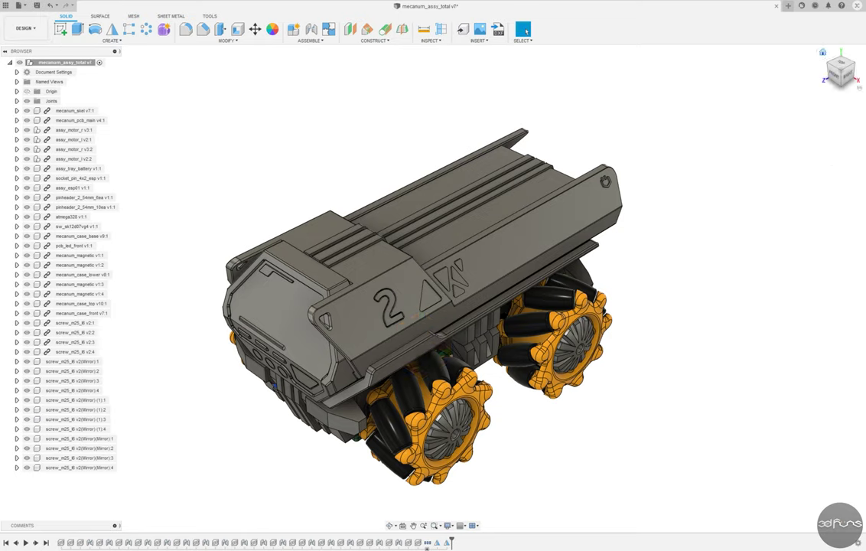
{"action": "key", "text": "ctrl+s"}
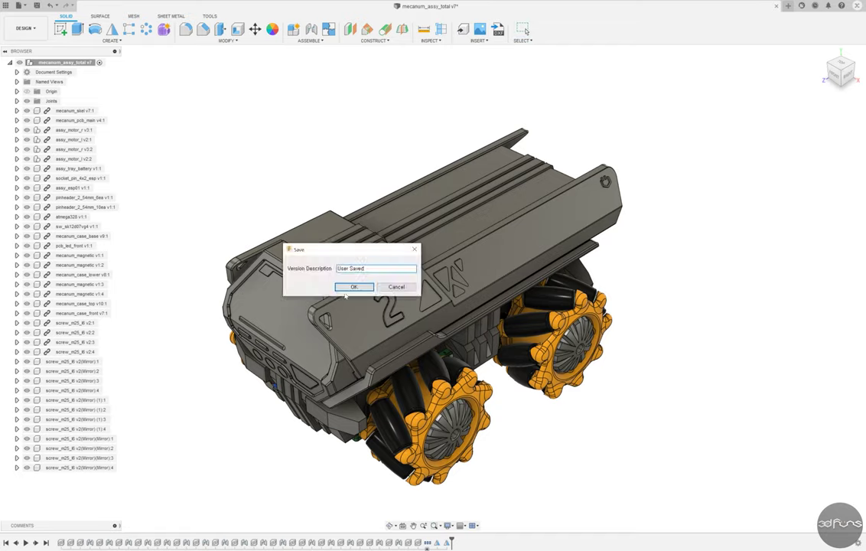
{"action": "left_click", "coordinate": [350, 284]}
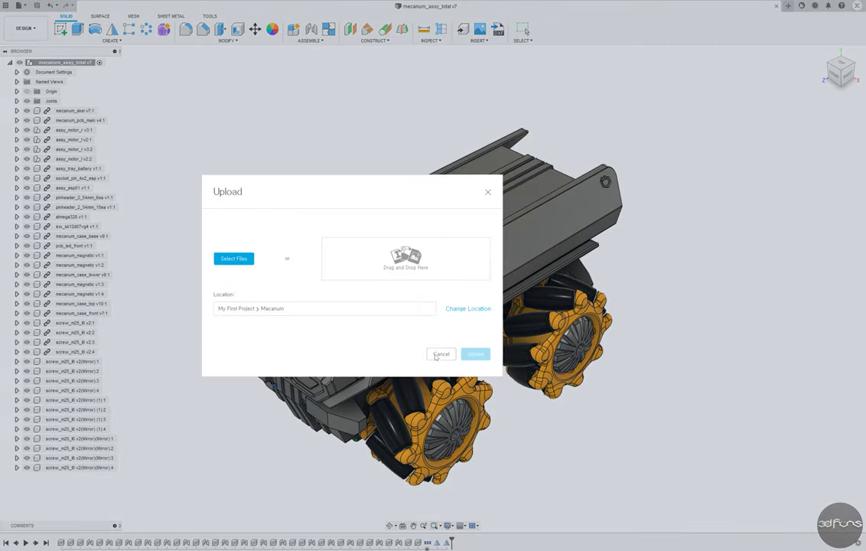
{"action": "left_click", "coordinate": [435, 355]}
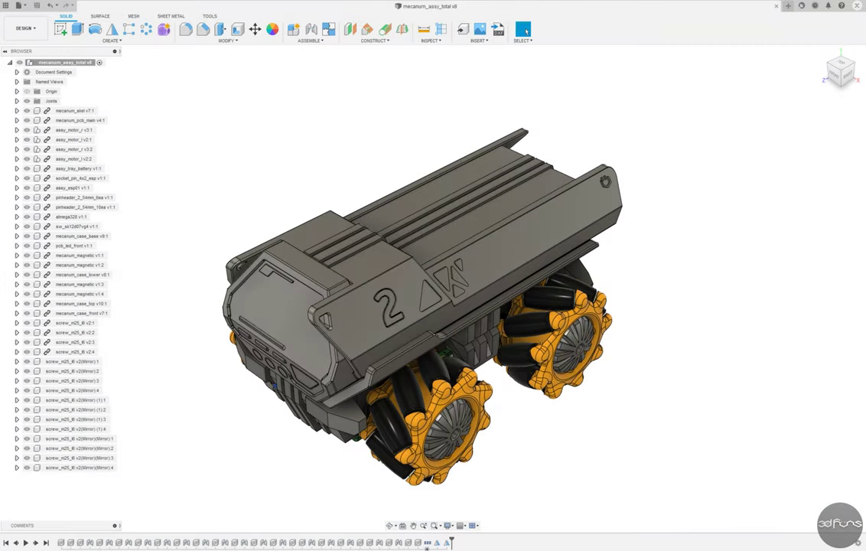
{"action": "left_click", "coordinate": [66, 236]}
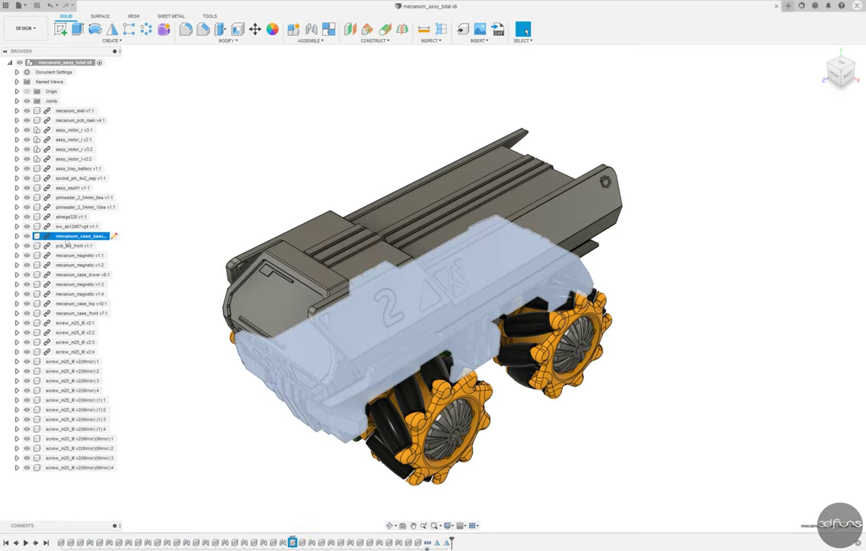
Open mecanum_case_front on its own and apply a plain base appearance to the body.
{"action": "right_click", "coordinate": [77, 313]}
{"action": "left_click", "coordinate": [300, 161]}
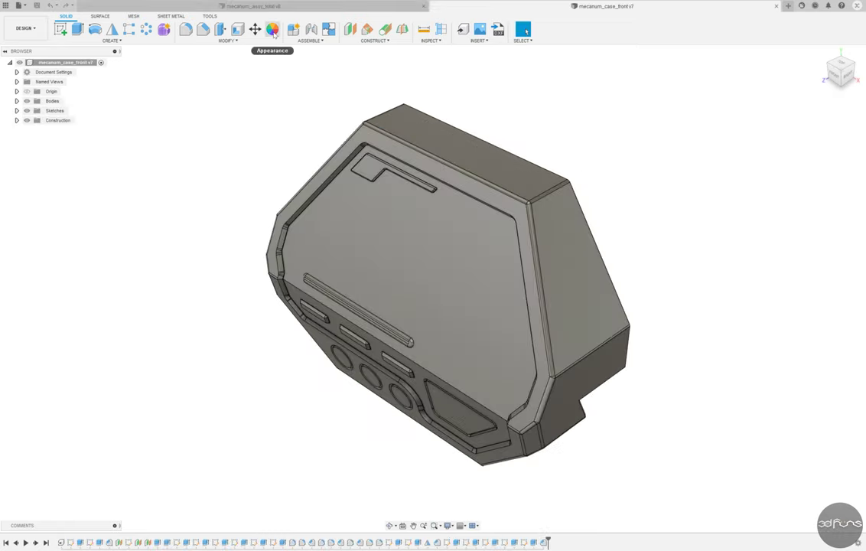
{"action": "left_click", "coordinate": [272, 29]}
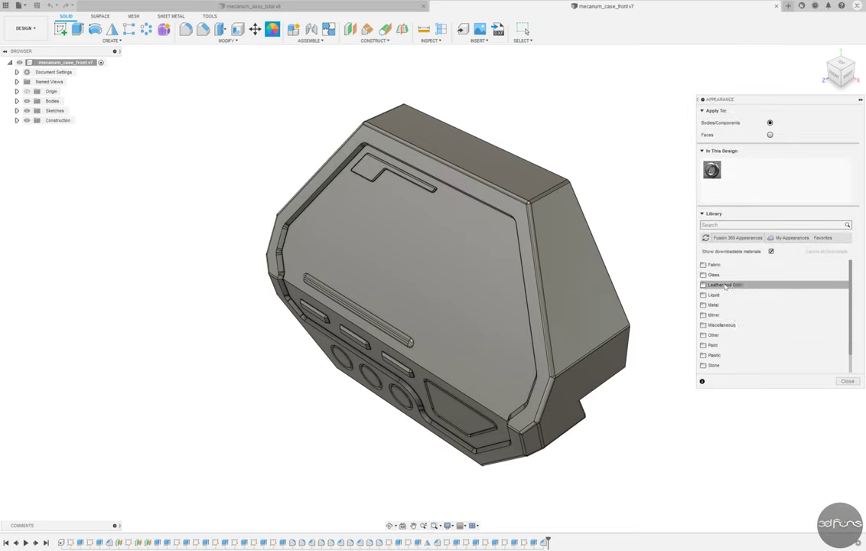
{"action": "left_click", "coordinate": [755, 288]}
{"action": "left_click_drag", "start_coordinate": [723, 272], "coordinate": [581, 297]}
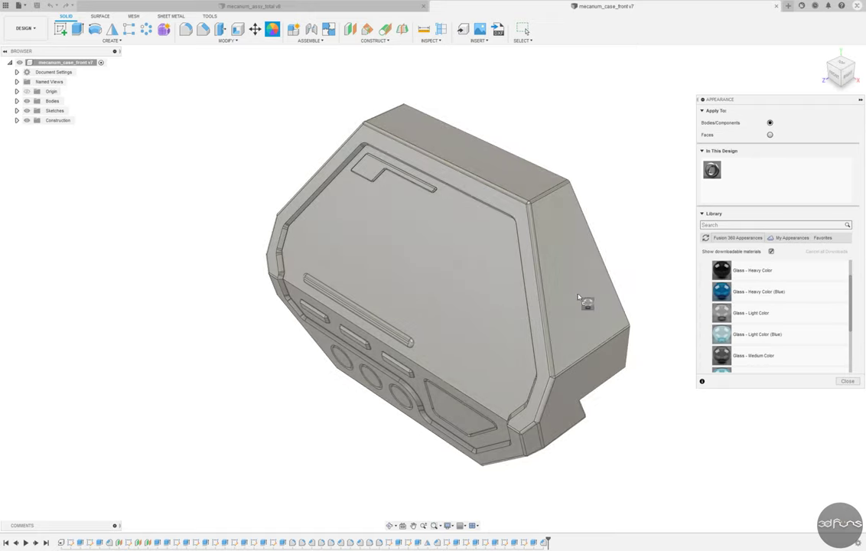
{"action": "scroll", "coordinate": [720, 315], "scroll_direction": "up", "scroll_amount": 3}
{"action": "scroll", "coordinate": [720, 316], "scroll_direction": "up", "scroll_amount": 3}
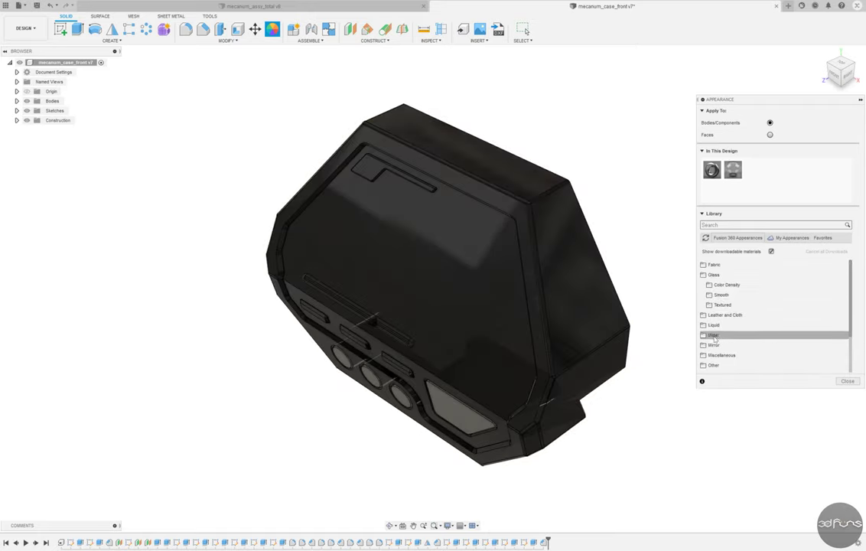
{"action": "left_click", "coordinate": [719, 336]}
{"action": "left_click_drag", "start_coordinate": [722, 343], "coordinate": [519, 296]}
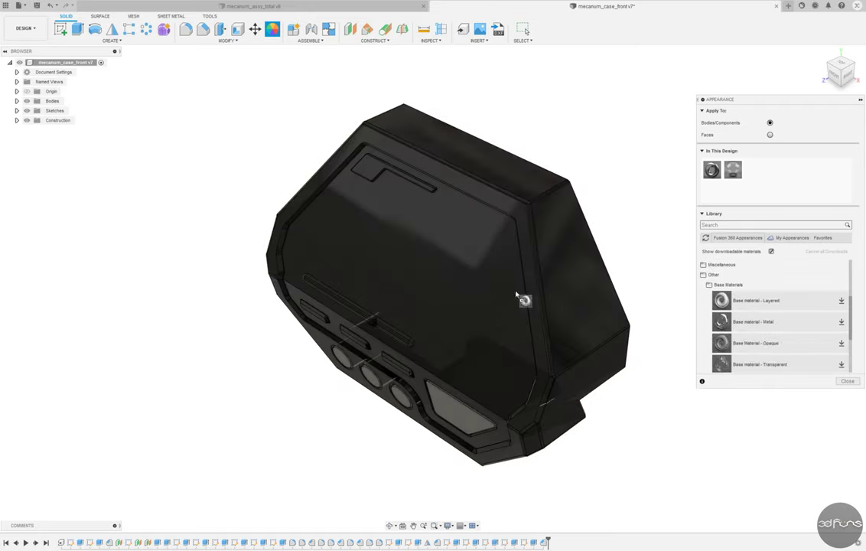
Paint the case off-white, the window blue, and the three round buttons red.
{"action": "scroll", "coordinate": [746, 306], "scroll_direction": "down", "scroll_amount": 1}
{"action": "left_click_drag", "start_coordinate": [747, 312], "coordinate": [620, 414]}
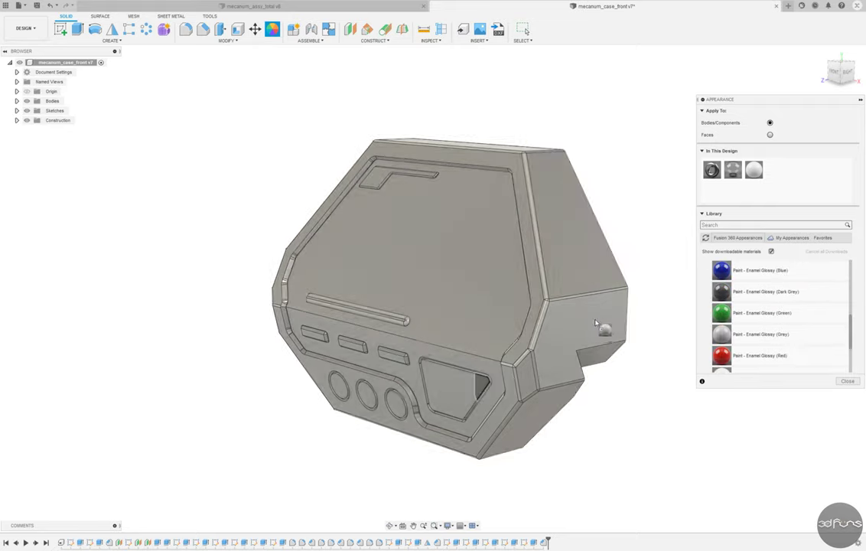
{"action": "left_click_drag", "start_coordinate": [721, 270], "coordinate": [450, 394]}
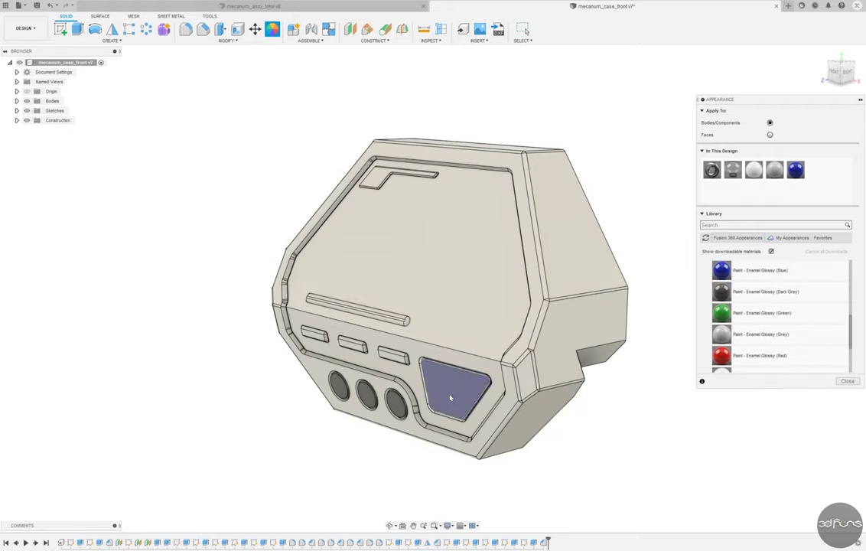
{"action": "left_click_drag", "start_coordinate": [719, 299], "coordinate": [368, 399]}
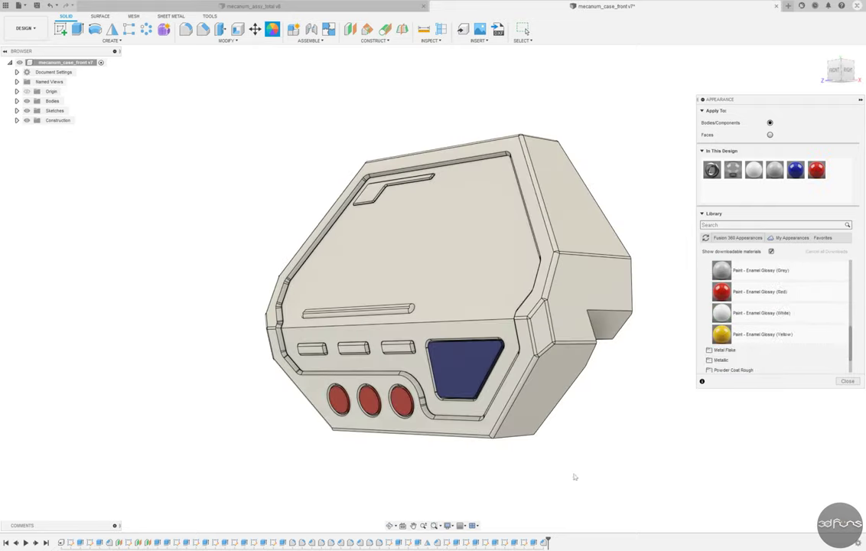
{"action": "middle_click_drag", "start_coordinate": [574, 475], "coordinate": [594, 452], "text": "shift"}
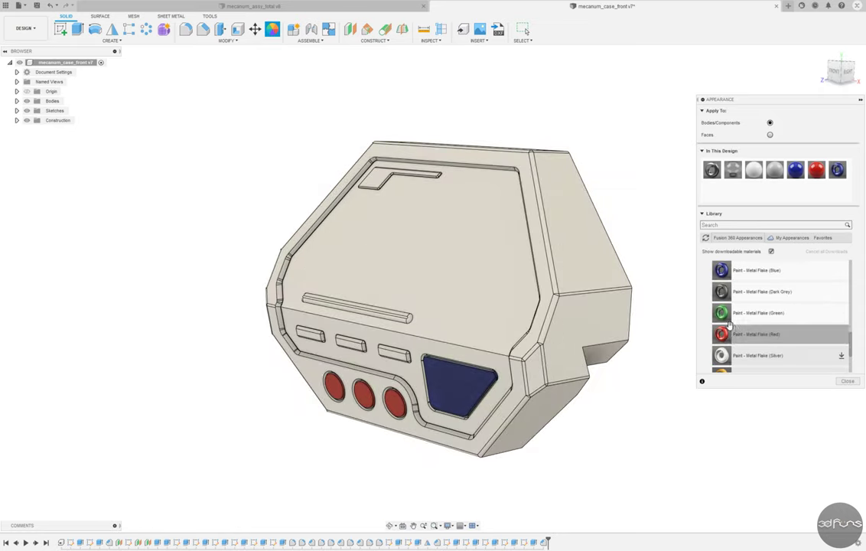
{"action": "scroll", "coordinate": [731, 328], "scroll_direction": "down", "scroll_amount": 3}
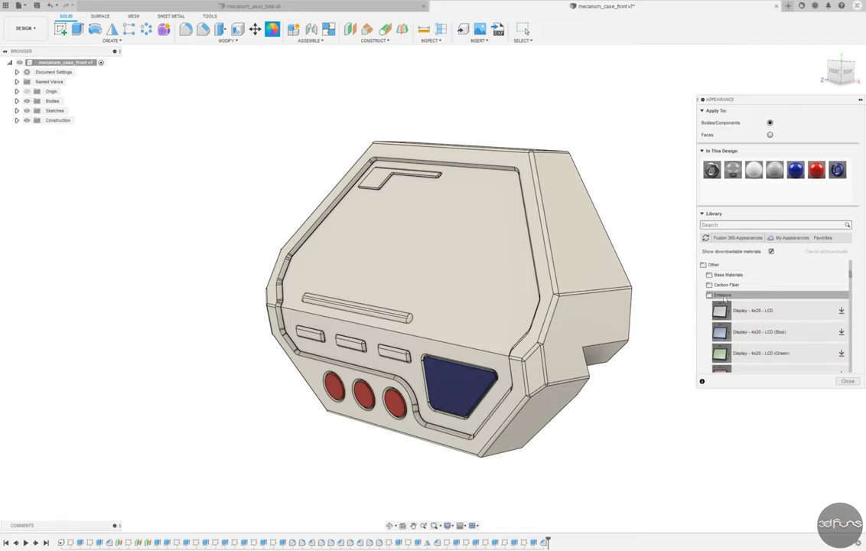
Give the window Aluminum - Anodized Glossy (Blue) and save a new version.
{"action": "left_click", "coordinate": [713, 295]}
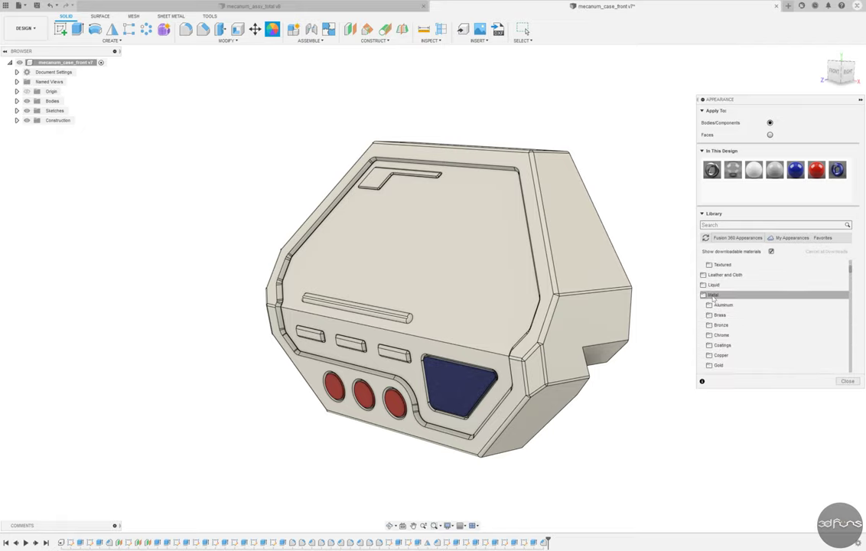
{"action": "left_click_drag", "start_coordinate": [722, 320], "coordinate": [459, 387]}
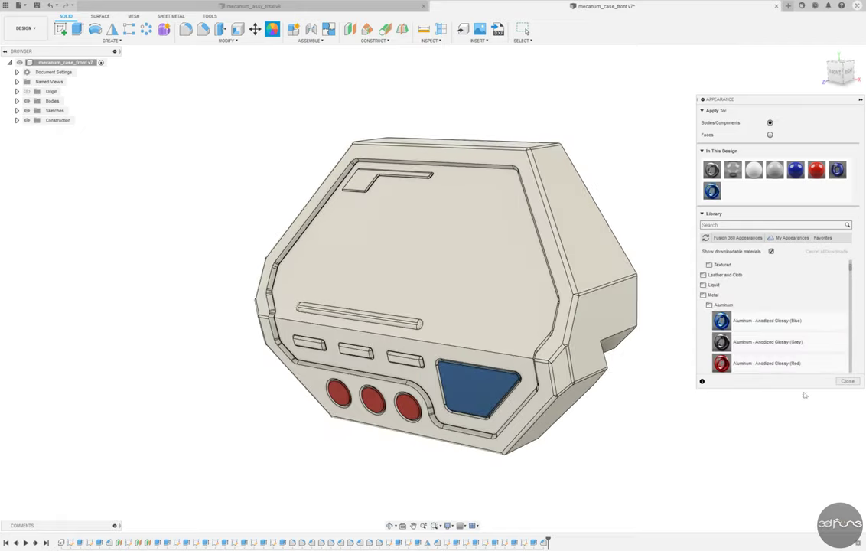
{"action": "key", "text": "Escape"}
{"action": "key", "text": "ctrl+s"}
{"action": "key", "text": "Return"}
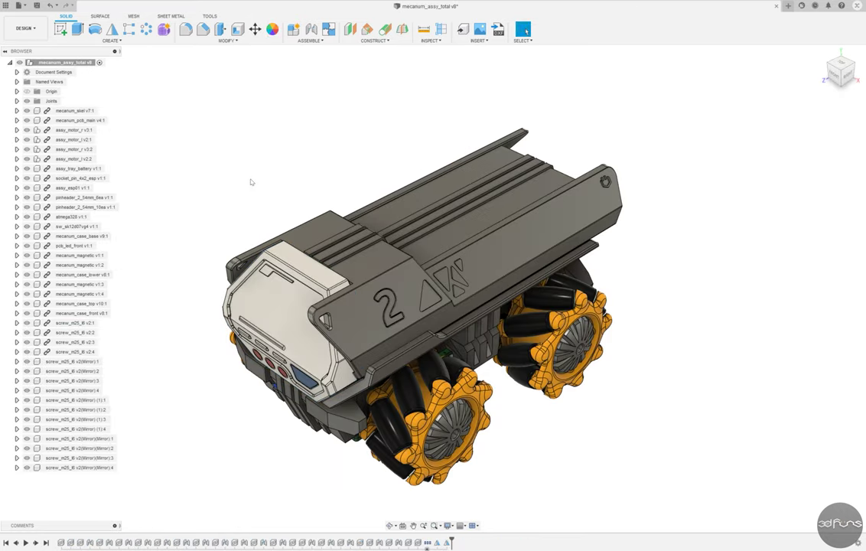
Open mecanum_case_top on its own and browse the appearance library.
{"action": "right_click", "coordinate": [100, 303]}
{"action": "left_click", "coordinate": [115, 404]}
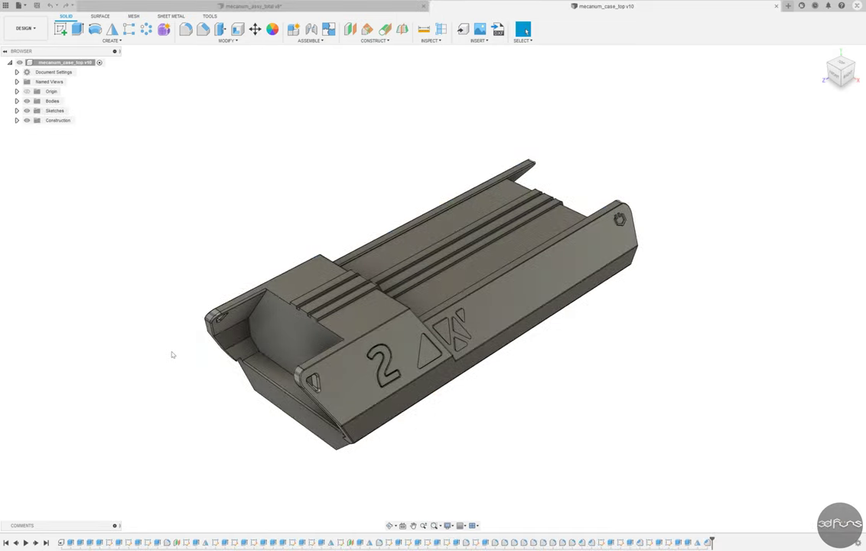
{"action": "key", "text": "a"}
{"action": "scroll", "coordinate": [770, 361], "scroll_direction": "down", "scroll_amount": 5}
{"action": "scroll", "coordinate": [774, 334], "scroll_direction": "up", "scroll_amount": 3}
{"action": "scroll", "coordinate": [754, 316], "scroll_direction": "up", "scroll_amount": 3}
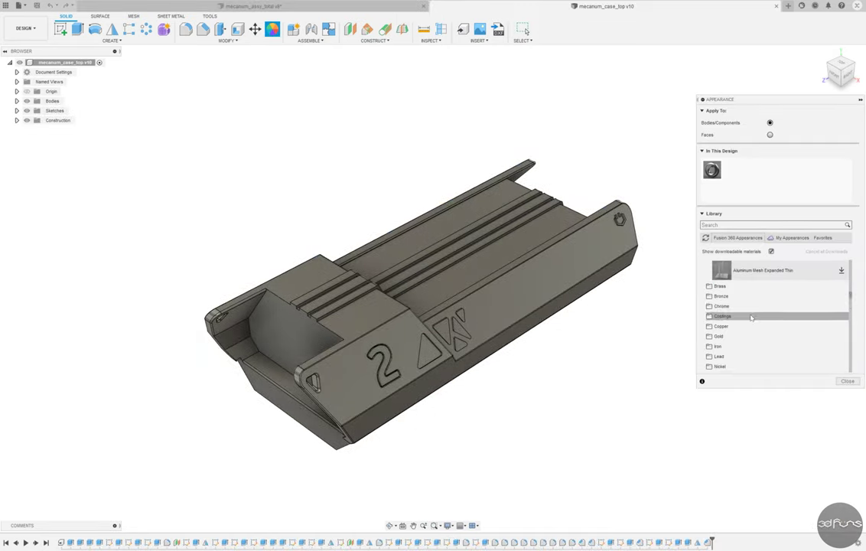
{"action": "scroll", "coordinate": [748, 306], "scroll_direction": "down", "scroll_amount": 5}
{"action": "scroll", "coordinate": [735, 306], "scroll_direction": "up", "scroll_amount": 3}
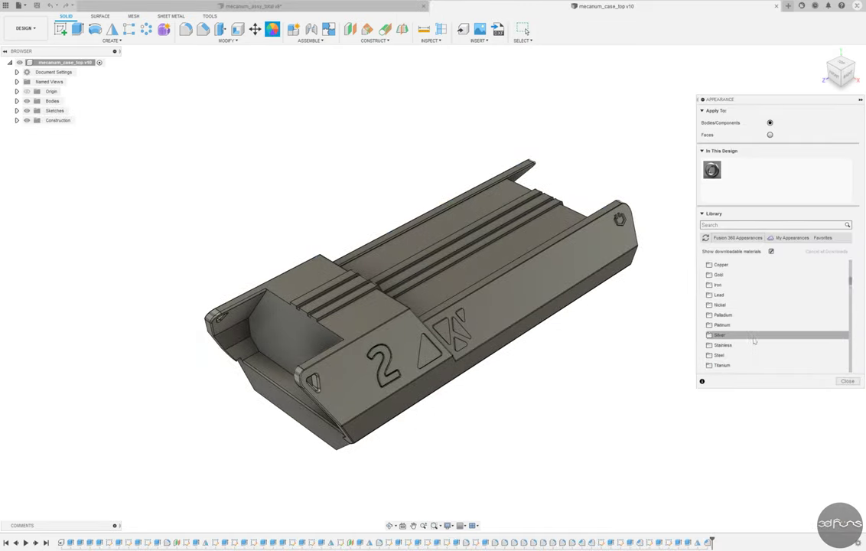
{"action": "scroll", "coordinate": [754, 341], "scroll_direction": "down", "scroll_amount": 5}
{"action": "scroll", "coordinate": [754, 329], "scroll_direction": "down", "scroll_amount": 2}
Paint the raised 2 with Paint - Enamel Glossy (Yellow) and the chevron marks red.
{"action": "left_click_drag", "start_coordinate": [722, 314], "coordinate": [340, 321]}
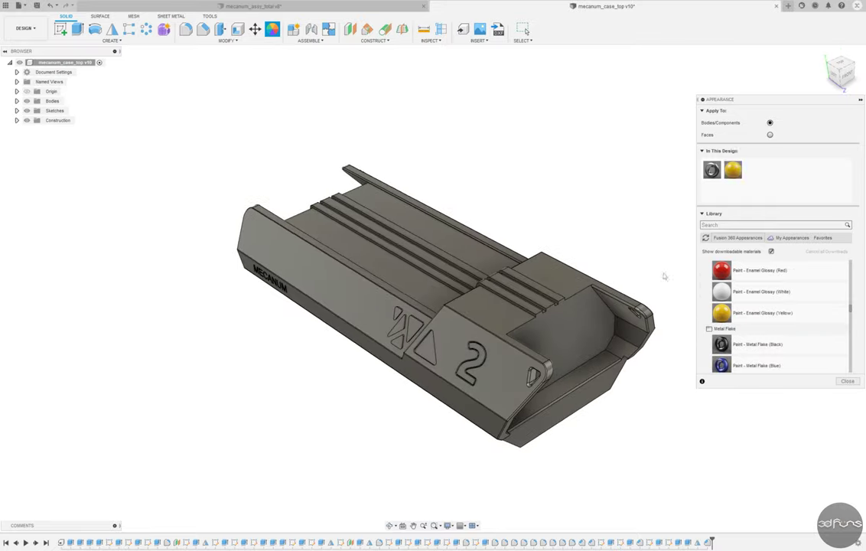
{"action": "left_click_drag", "start_coordinate": [664, 277], "coordinate": [502, 348]}
{"action": "mouse_move", "coordinate": [503, 349]}
{"action": "middle_mouse_down", "text": "shift"}
{"action": "mouse_move", "coordinate": [576, 235]}
{"action": "mouse_move", "coordinate": [471, 247]}
{"action": "mouse_move", "coordinate": [551, 252]}
{"action": "middle_mouse_up", "text": "shift"}
{"action": "left_click_drag", "start_coordinate": [722, 270], "coordinate": [586, 307]}
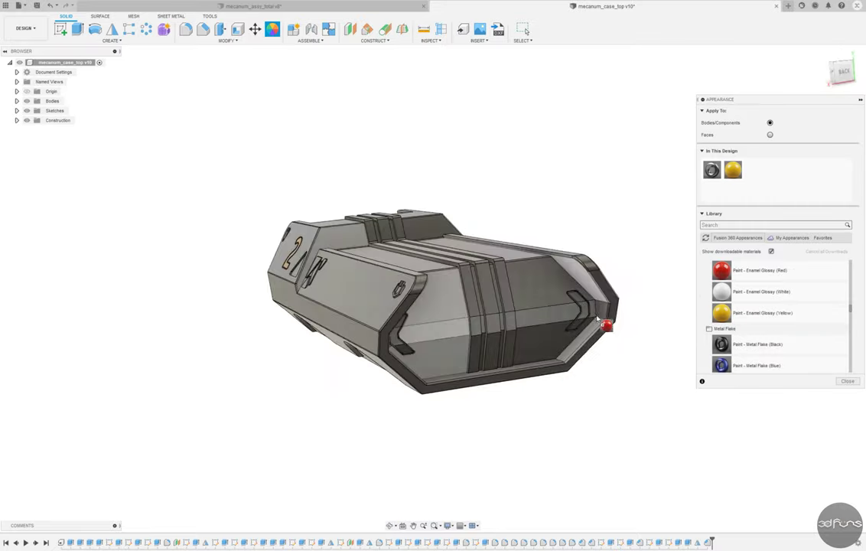
{"action": "left_click_drag", "start_coordinate": [721, 270], "coordinate": [402, 333]}
{"action": "middle_click_drag", "start_coordinate": [406, 327], "coordinate": [561, 389], "text": "shift"}
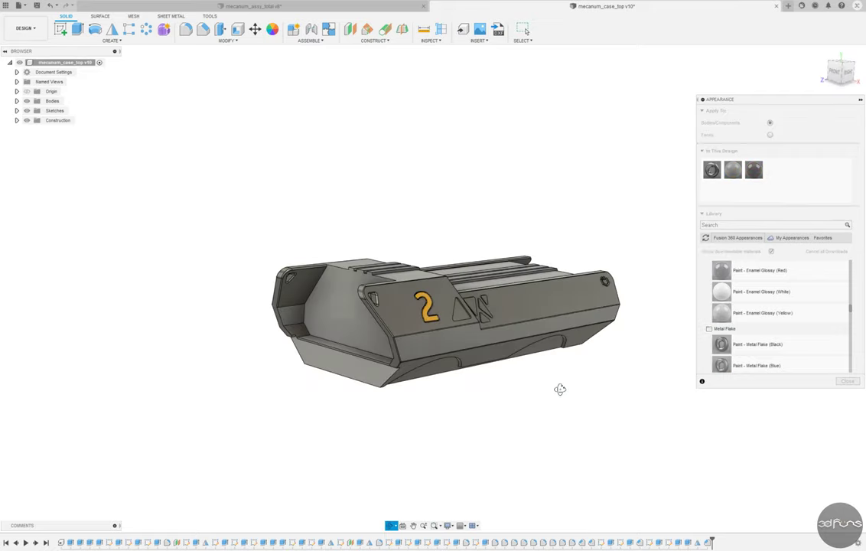
Save the top case as v11, close its tab, and select mecanum_case_lower.
{"action": "key", "text": "Escape"}
{"action": "key", "text": "ctrl+s"}
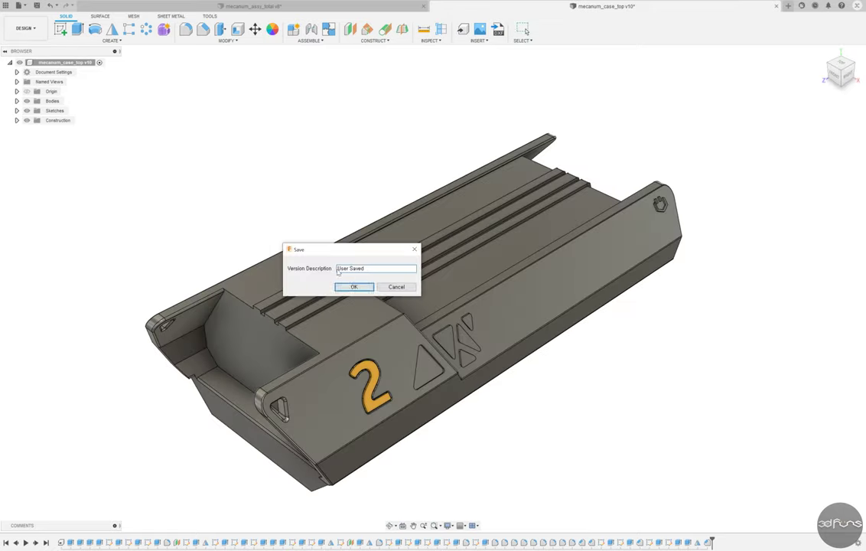
{"action": "key", "text": "Return"}
{"action": "left_click", "coordinate": [777, 6]}
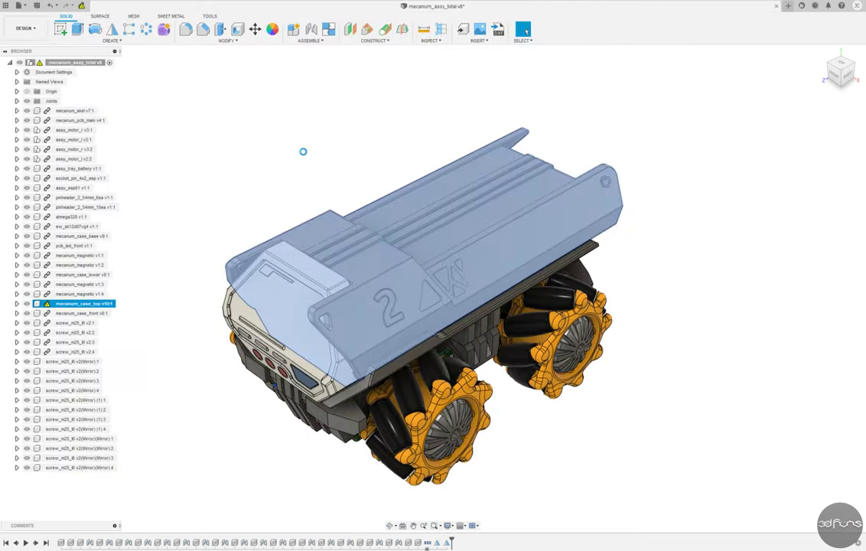
{"action": "left_click", "coordinate": [111, 274]}
Paint the mecanum_case_lower component blue and return to the assembly.
{"action": "left_click", "coordinate": [273, 29]}
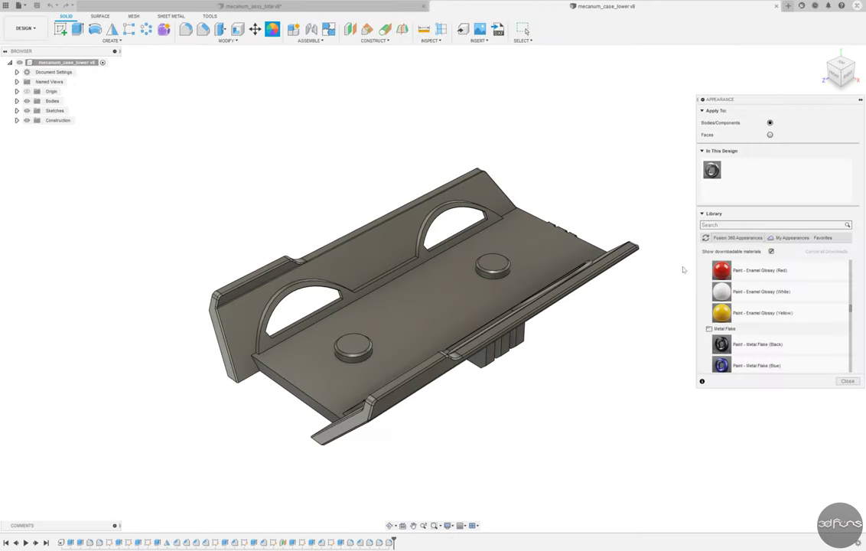
{"action": "left_click_drag", "start_coordinate": [720, 365], "coordinate": [490, 291]}
{"action": "left_click", "coordinate": [846, 381]}
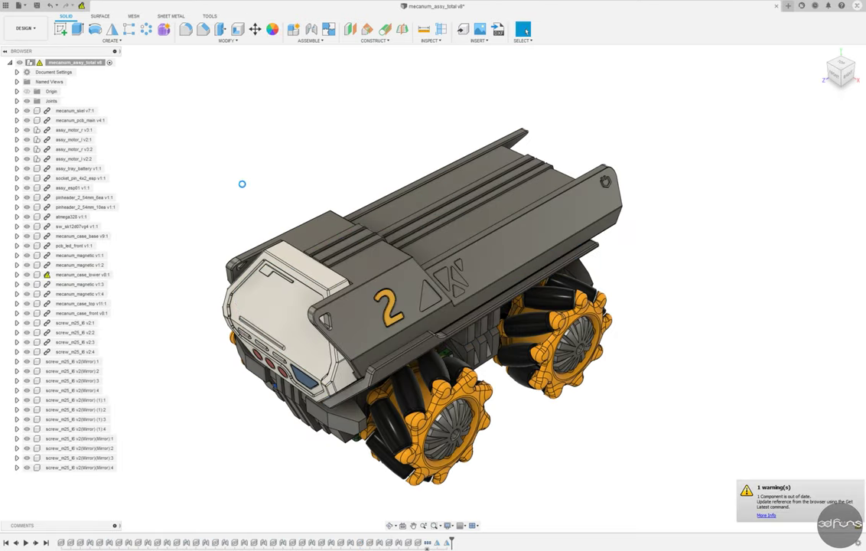
Paint mecanum_case_base yellow on its own, then inspect the recoloured robot from above.
{"action": "middle_click_drag", "start_coordinate": [224, 184], "coordinate": [202, 360], "text": "shift"}
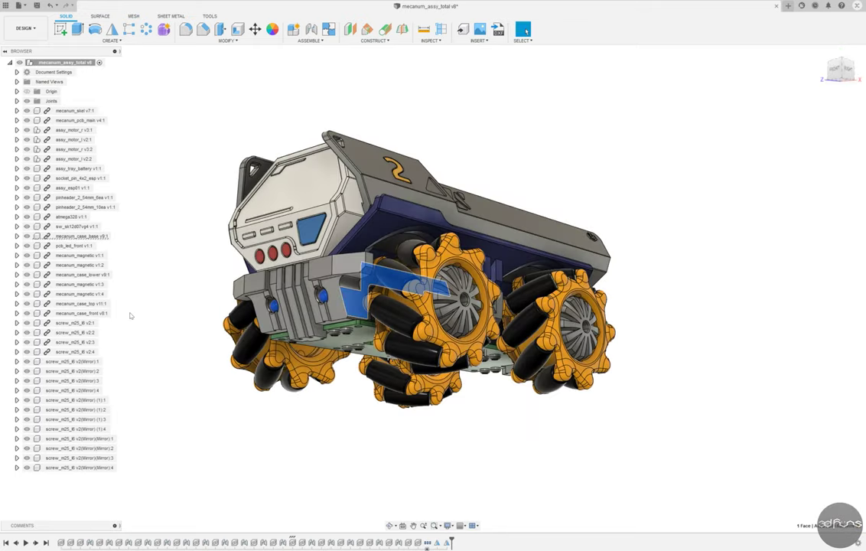
{"action": "right_click", "coordinate": [92, 236]}
{"action": "left_click", "coordinate": [108, 375]}
{"action": "key", "text": "a"}
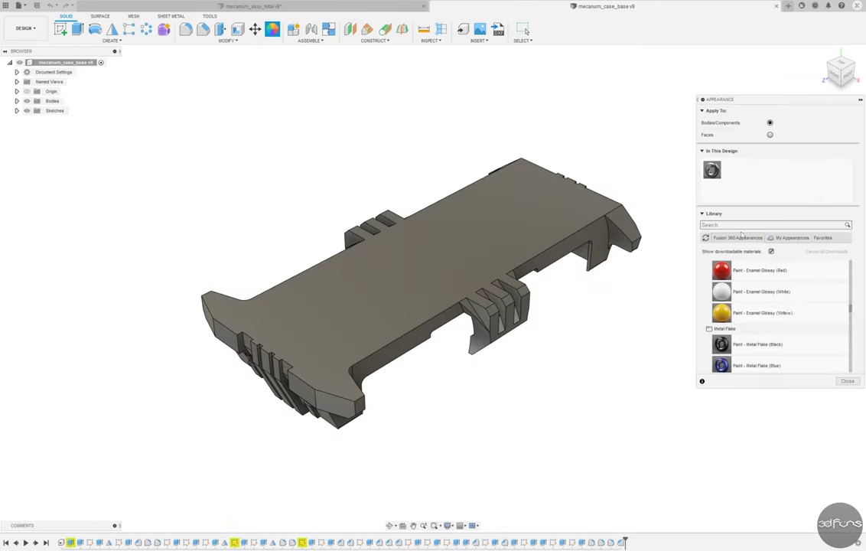
{"action": "left_click_drag", "start_coordinate": [722, 313], "coordinate": [428, 276]}
{"action": "left_click", "coordinate": [848, 381]}
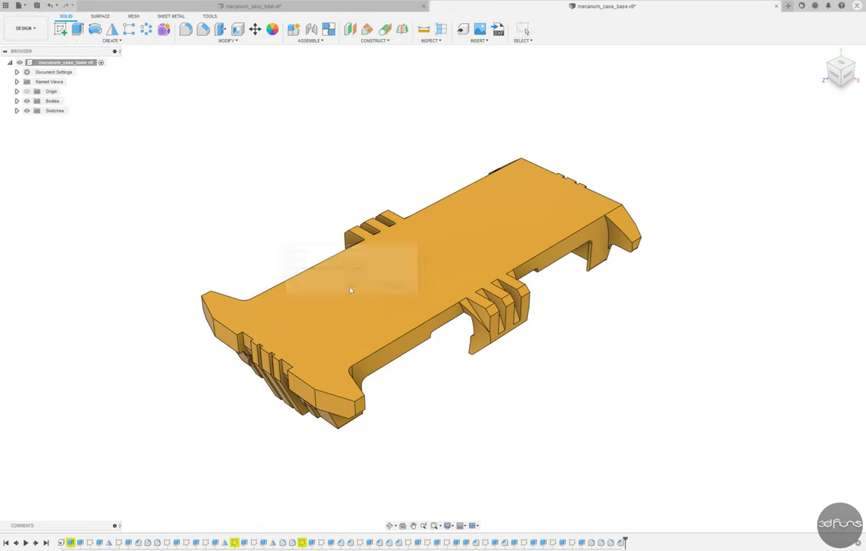
{"action": "middle_click_drag", "start_coordinate": [215, 317], "coordinate": [396, 247], "text": "shift"}
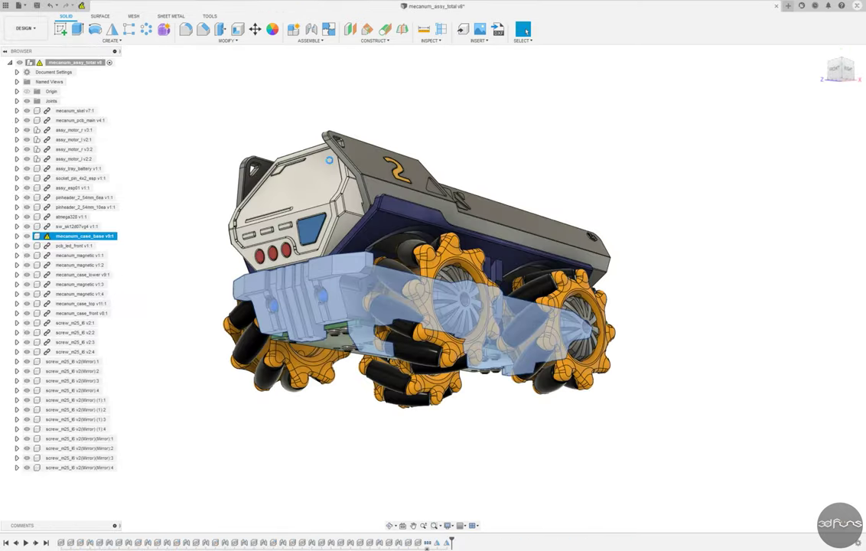
{"action": "mouse_move", "coordinate": [566, 132]}
{"action": "middle_mouse_down", "text": "shift"}
{"action": "mouse_move", "coordinate": [526, 159]}
{"action": "mouse_move", "coordinate": [499, 106]}
{"action": "mouse_move", "coordinate": [484, 183]}
{"action": "mouse_move", "coordinate": [260, 166]}
{"action": "mouse_move", "coordinate": [693, 200]}
{"action": "middle_mouse_up", "text": "shift"}
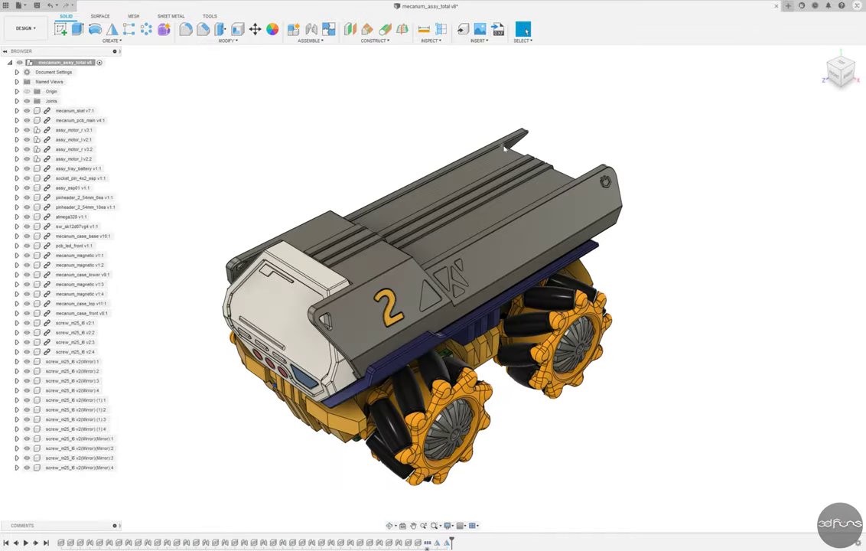
{"action": "middle_click_drag", "start_coordinate": [504, 148], "coordinate": [626, 273], "text": "shift"}
Review the robot from the side and save the mecanum_assy_total assembly.
{"action": "mouse_move", "coordinate": [732, 185]}
{"action": "middle_mouse_down", "text": "shift"}
{"action": "mouse_move", "coordinate": [653, 242]}
{"action": "mouse_move", "coordinate": [733, 199]}
{"action": "mouse_move", "coordinate": [781, 135]}
{"action": "mouse_move", "coordinate": [693, 120]}
{"action": "middle_mouse_up", "text": "shift"}
{"action": "key", "text": "ctrl+s"}
{"action": "key", "text": "Return"}
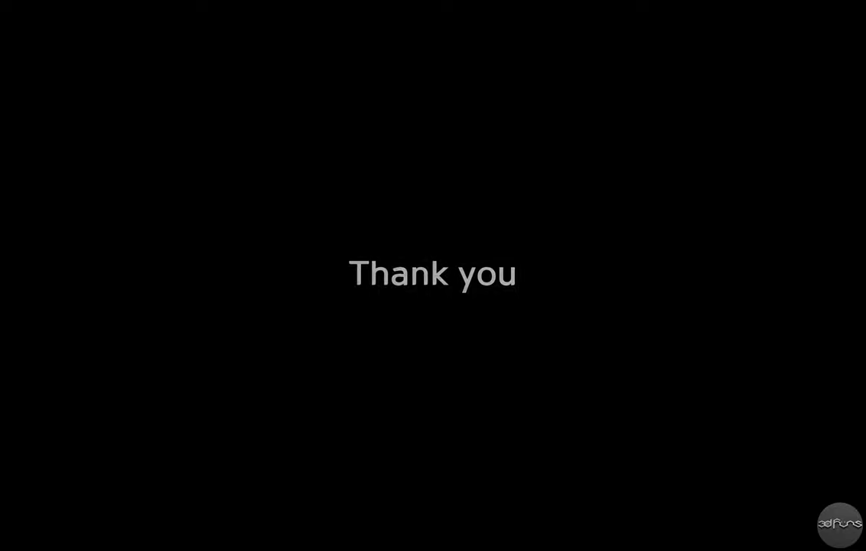